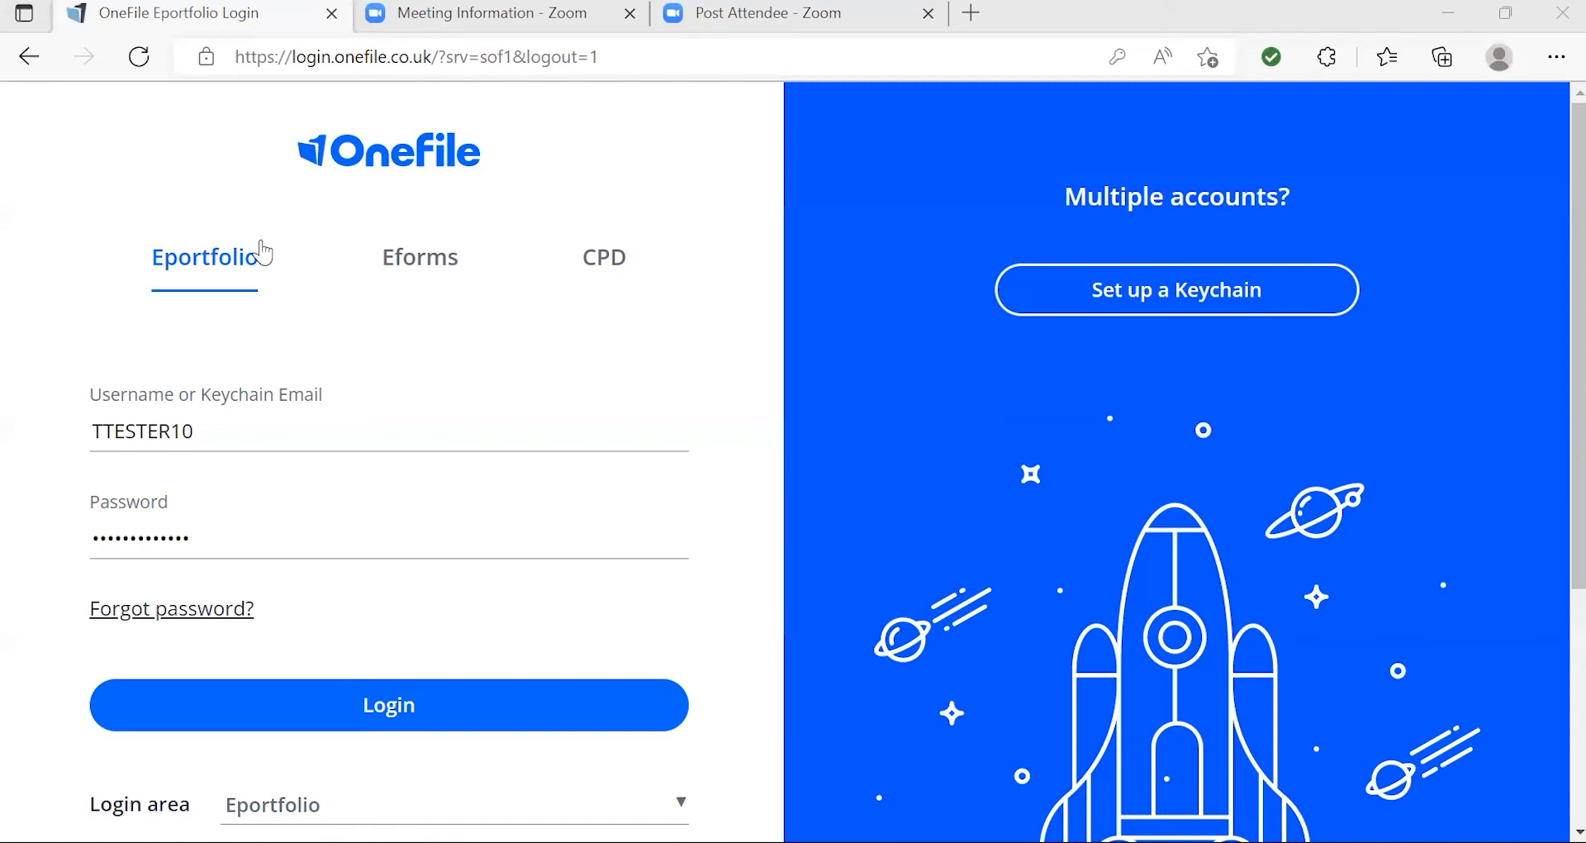
# Log in to the Eportfolio area with the already filled-in credentials.
pyautogui.click(382, 698)
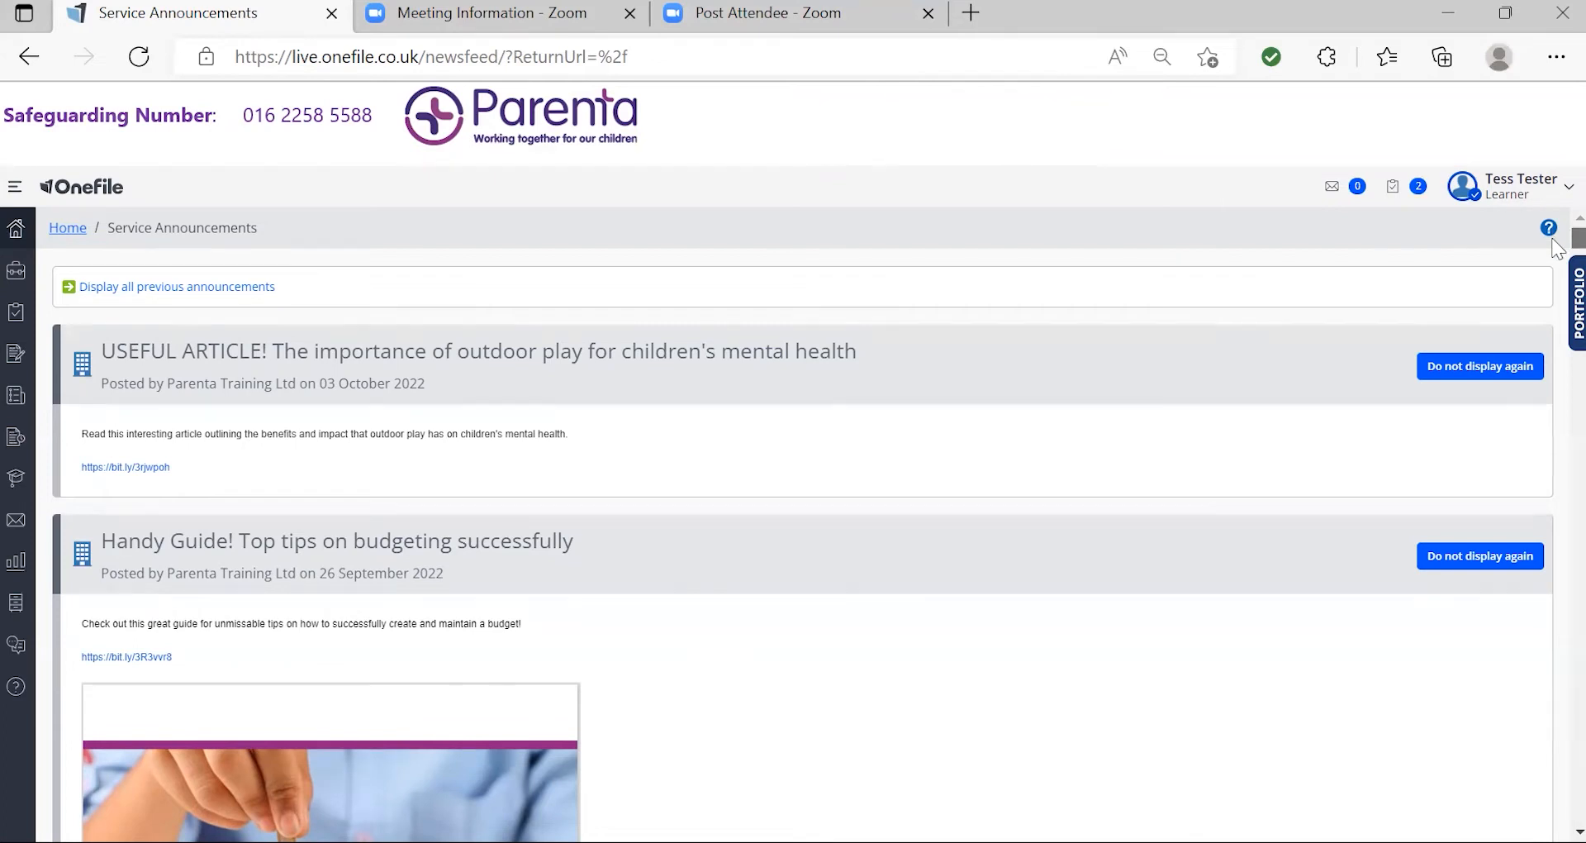
# Look through the service announcements, including articles, handy guides, webinars and the Change Of Employer notice, and return to the first one.
pyautogui.scroll(-10, 1558, 248)
pyautogui.scroll(5, 1558, 248)
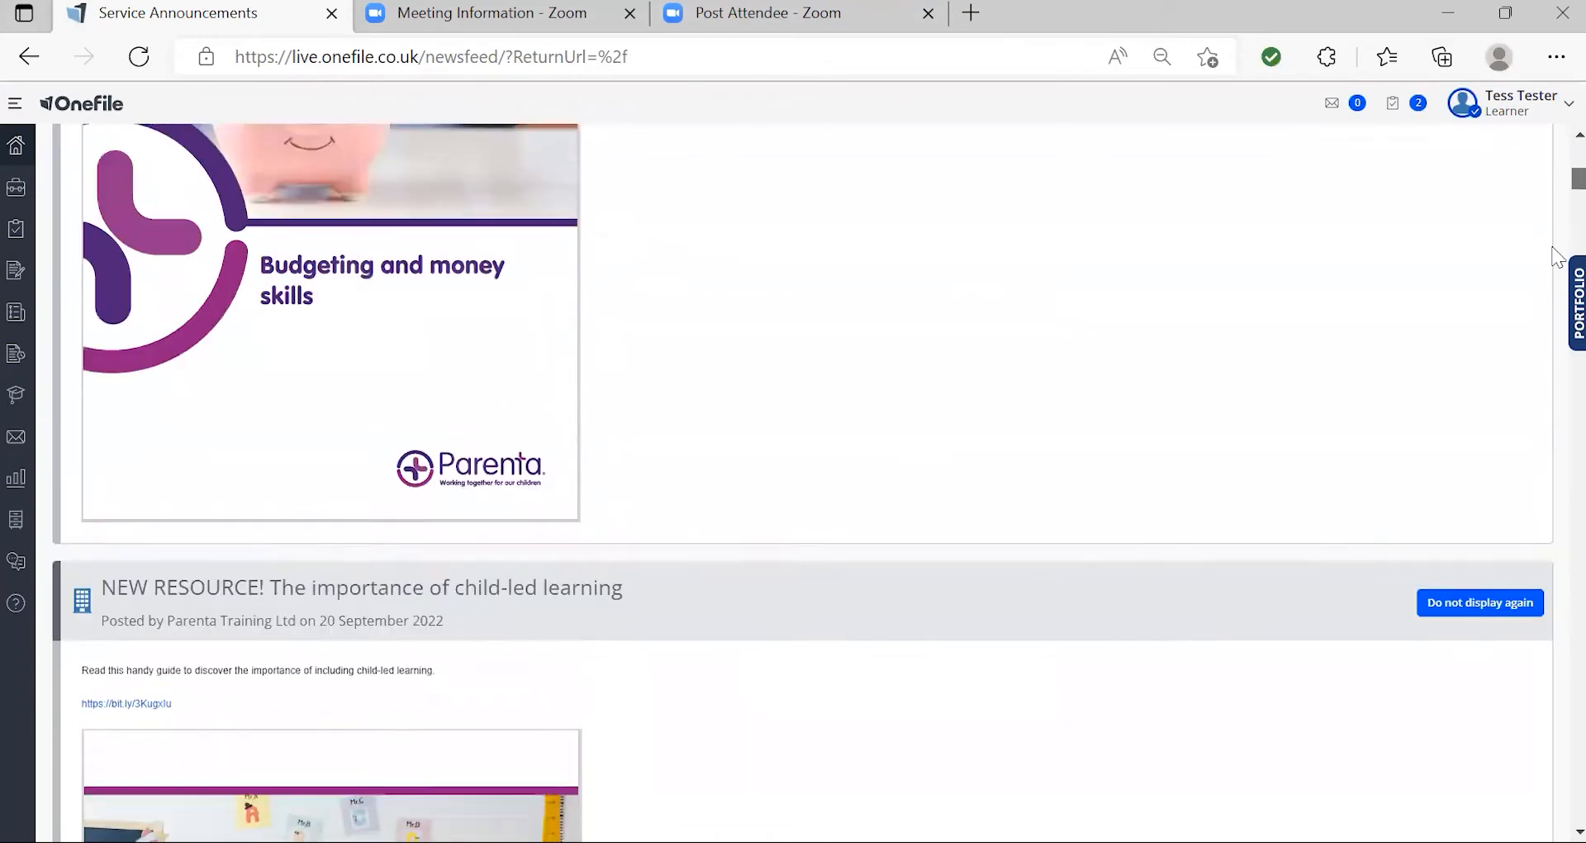
pyautogui.scroll(4, 1558, 248)
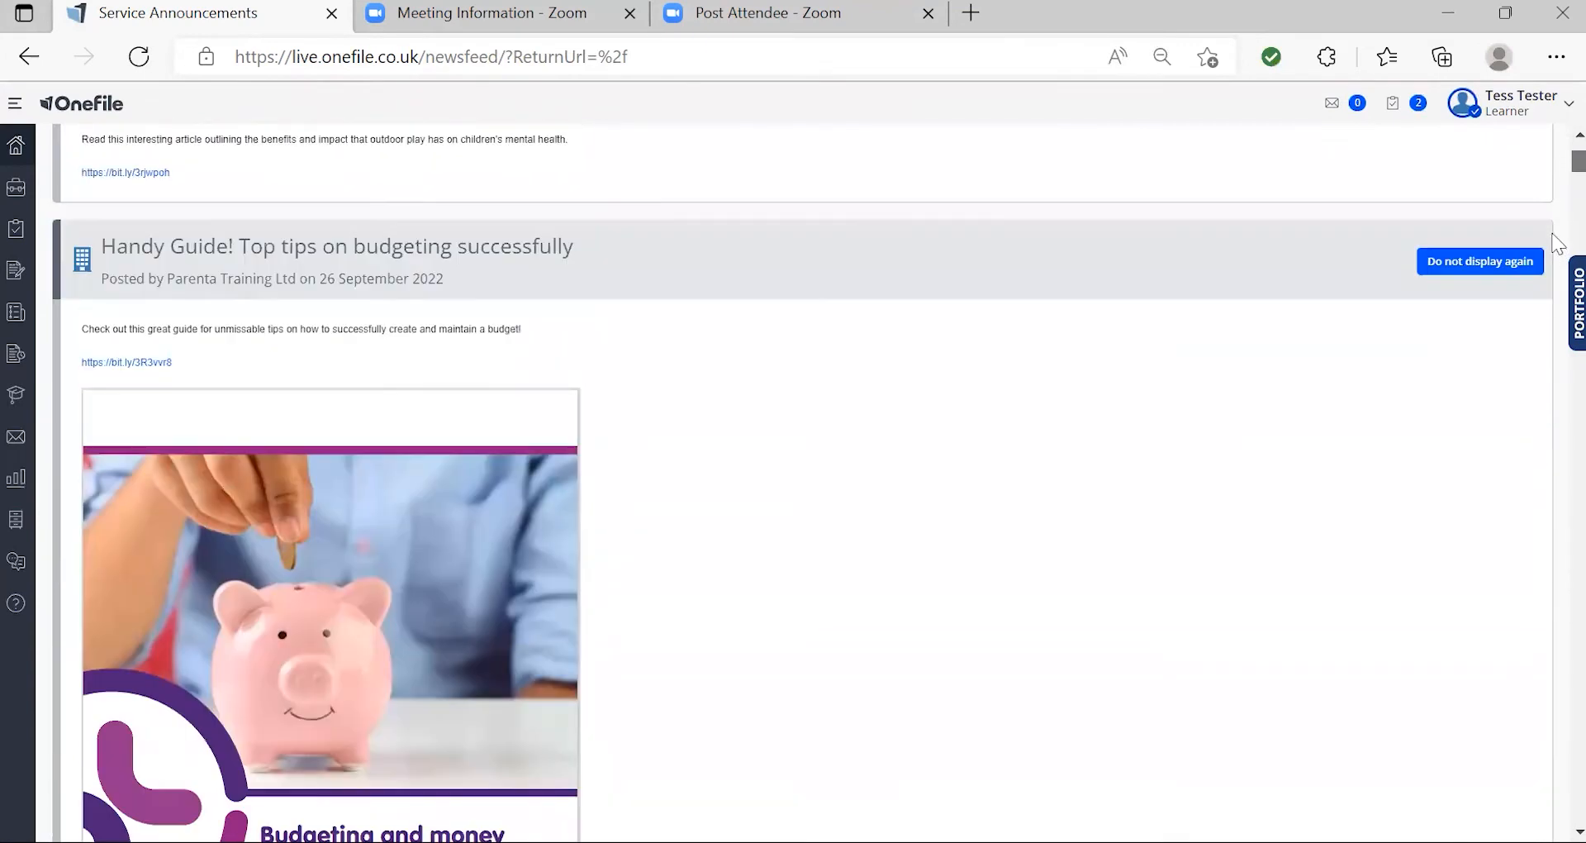
pyautogui.scroll(1, 1557, 245)
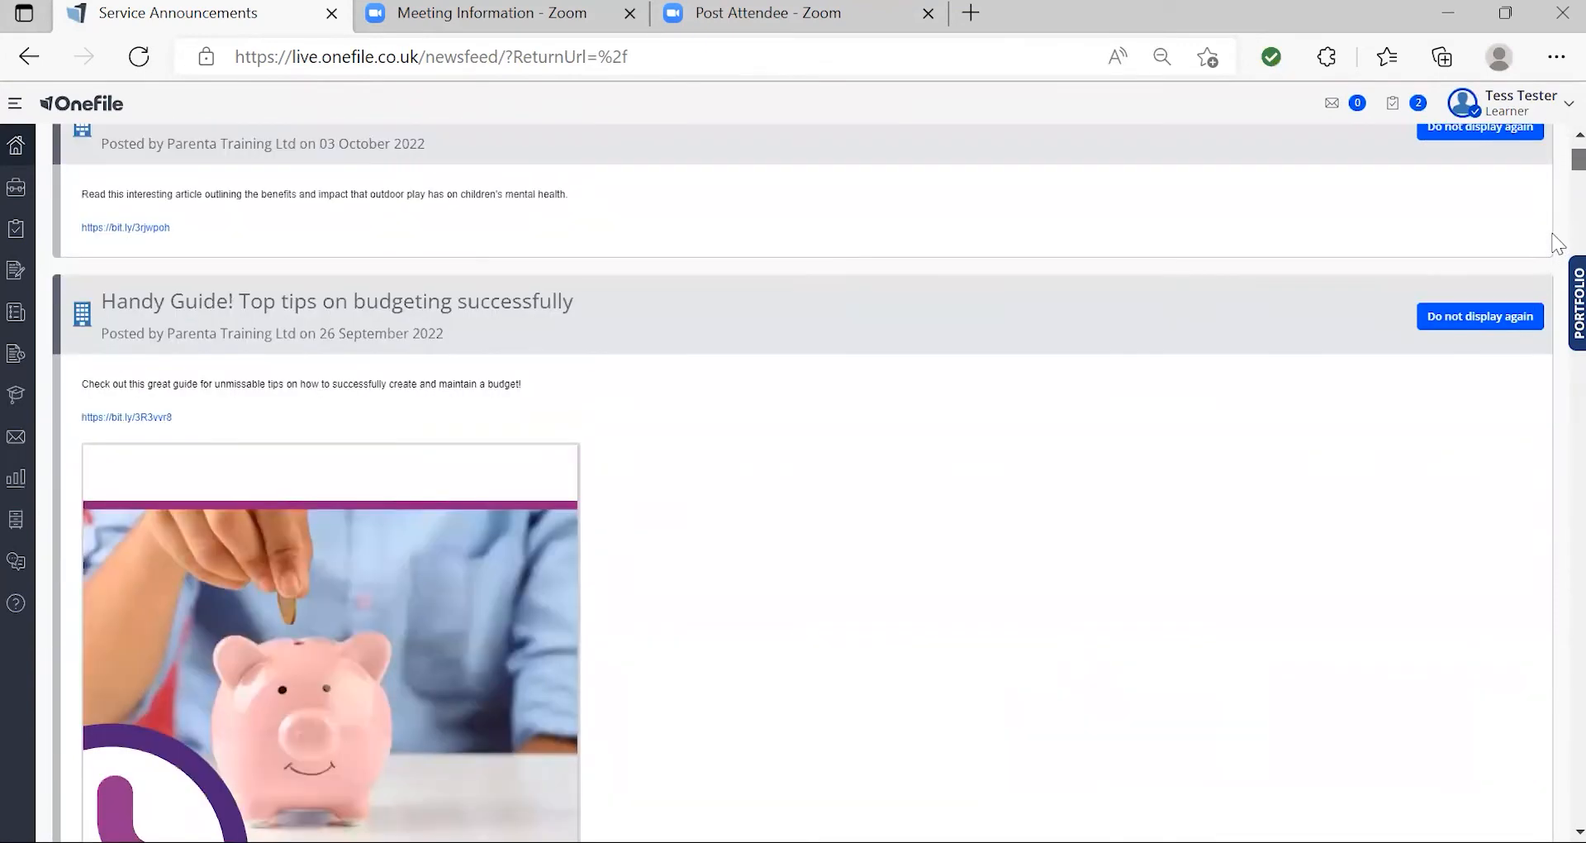
pyautogui.scroll(-3, 1558, 245)
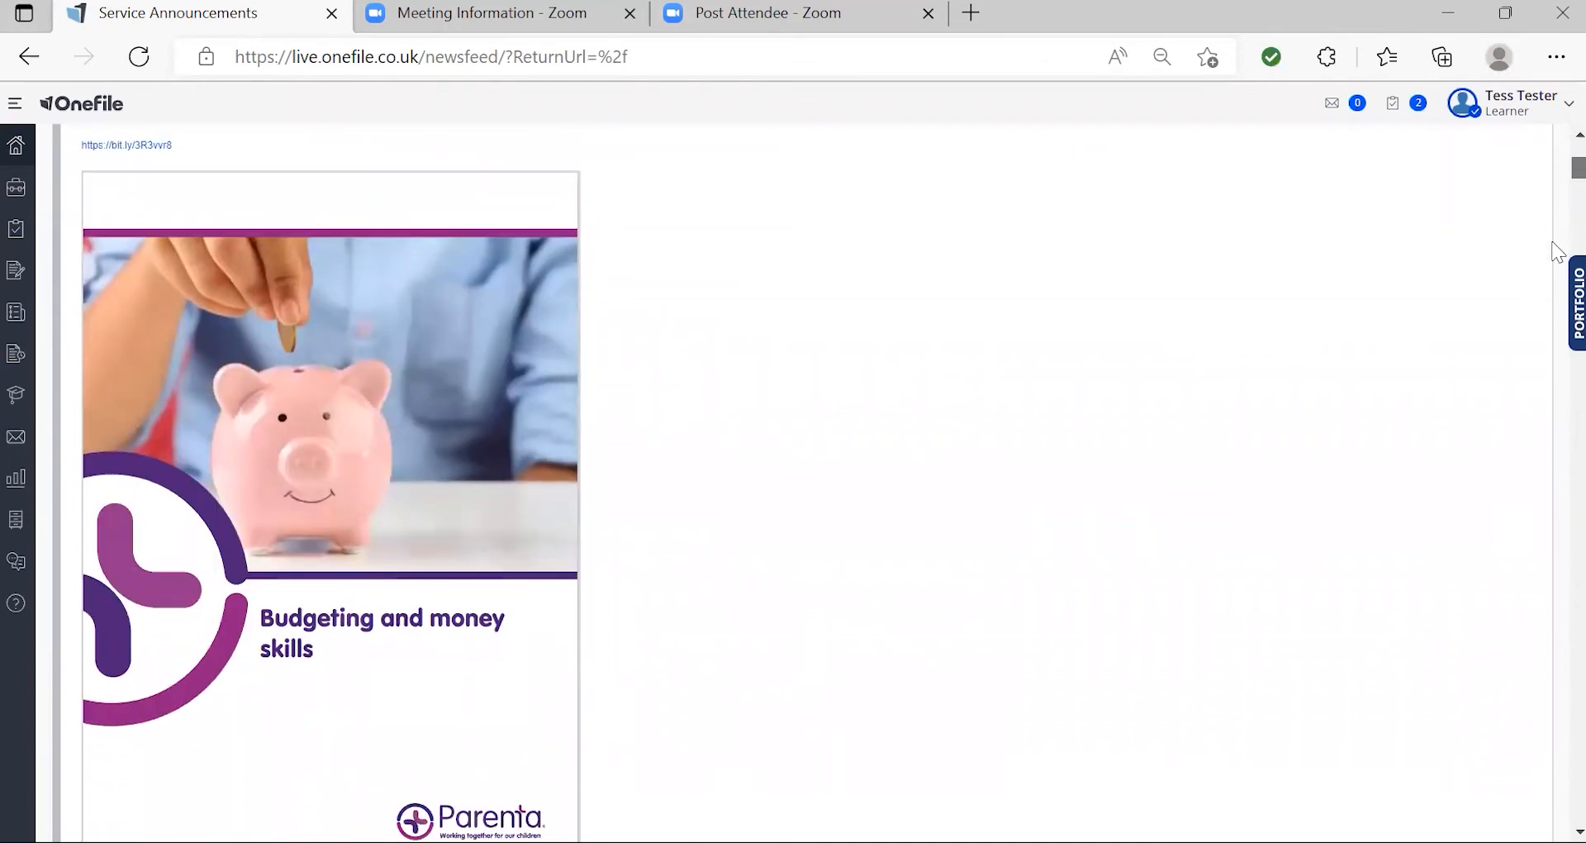
pyautogui.scroll(-5, 1557, 252)
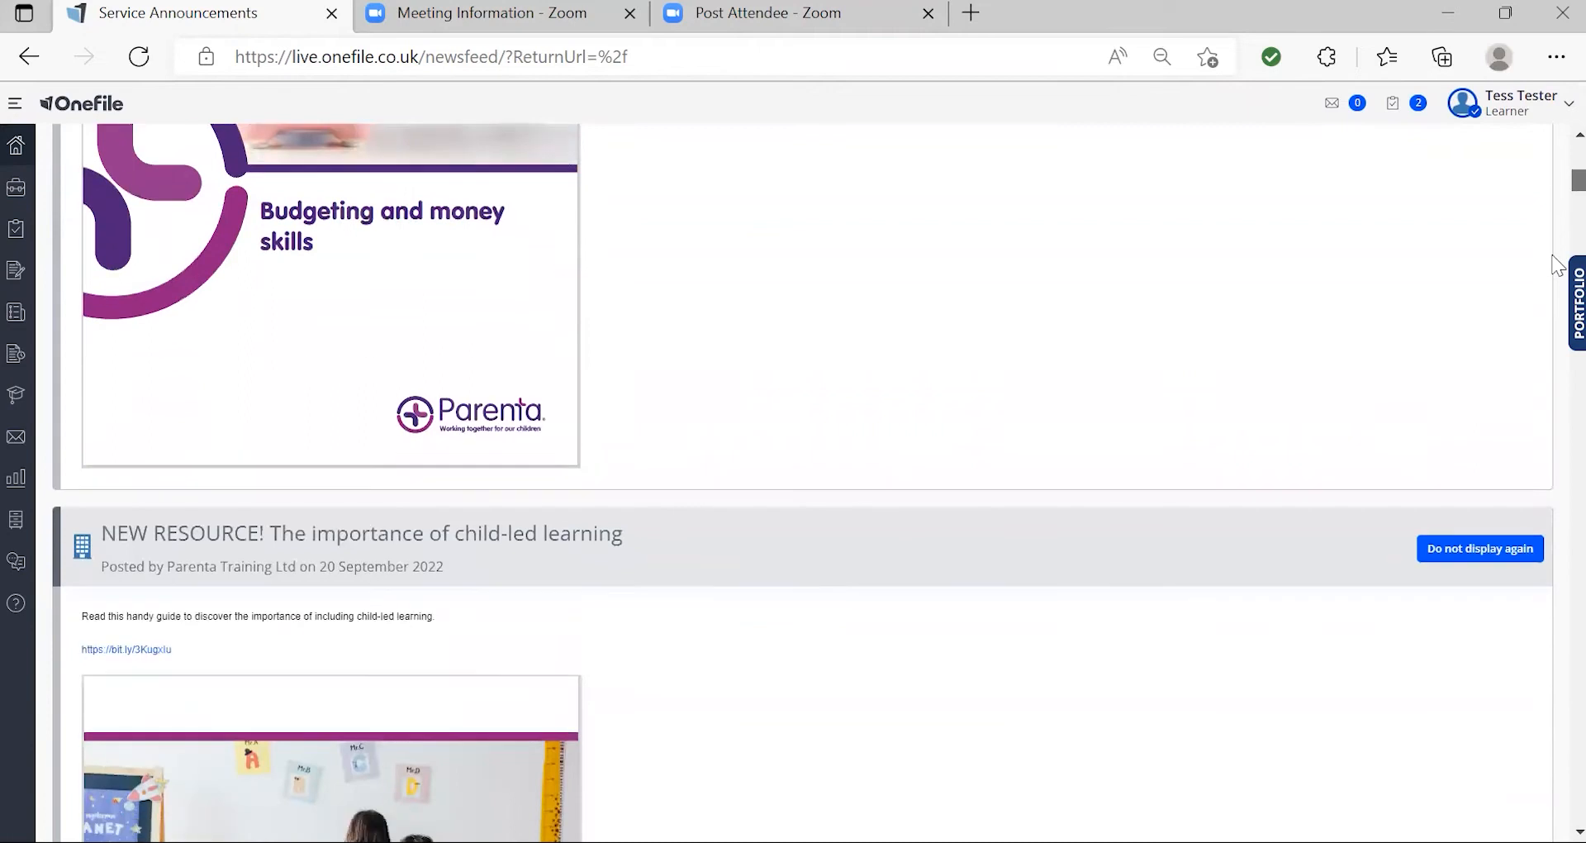
pyautogui.scroll(-7, 1557, 263)
pyautogui.scroll(1, 1558, 278)
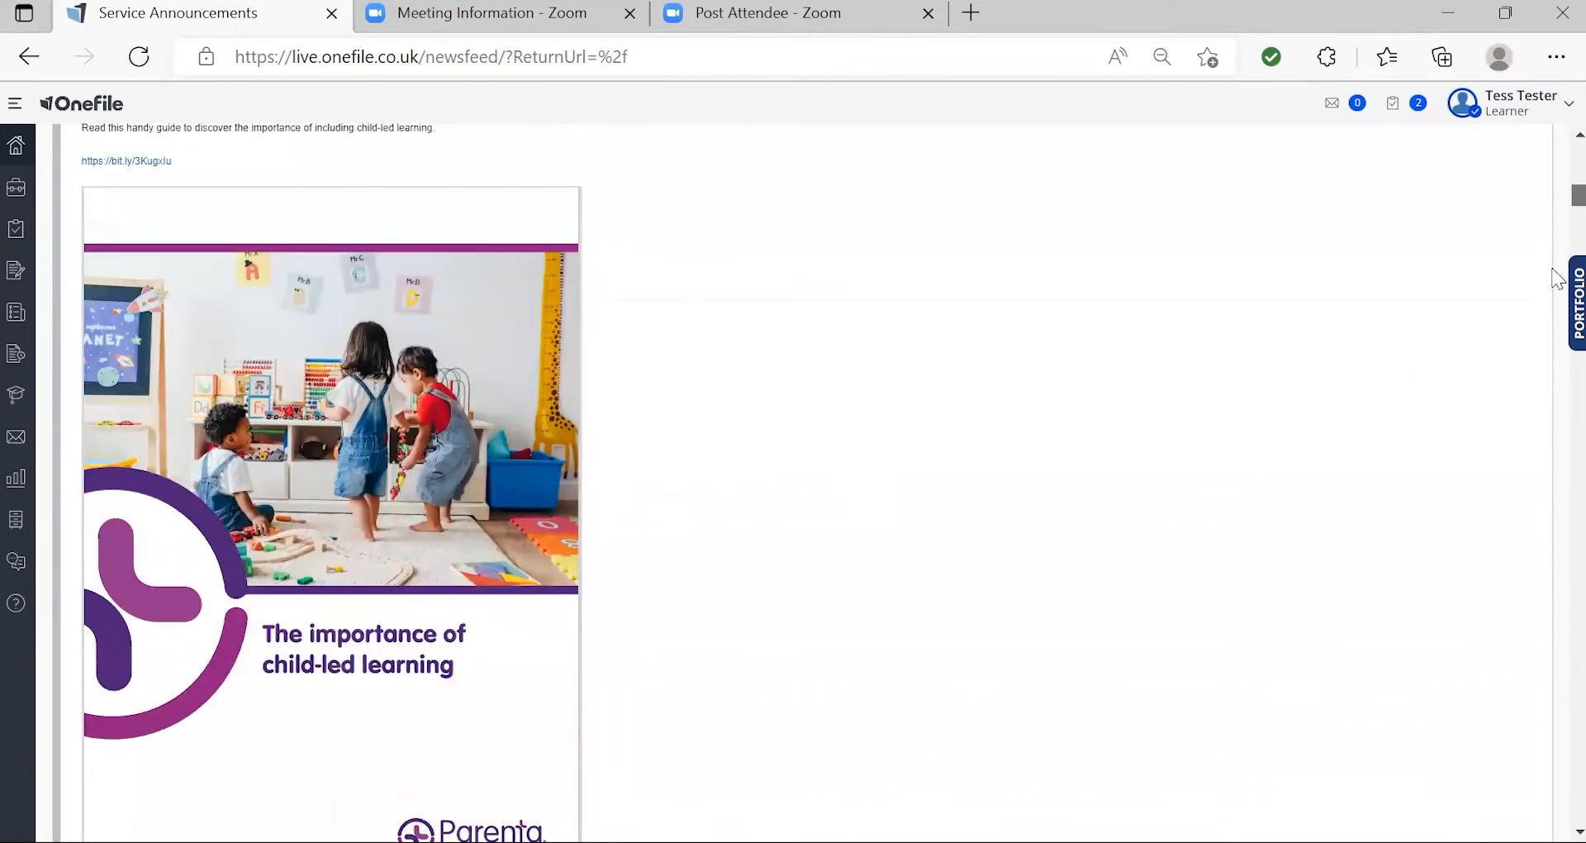
pyautogui.scroll(-4, 1557, 281)
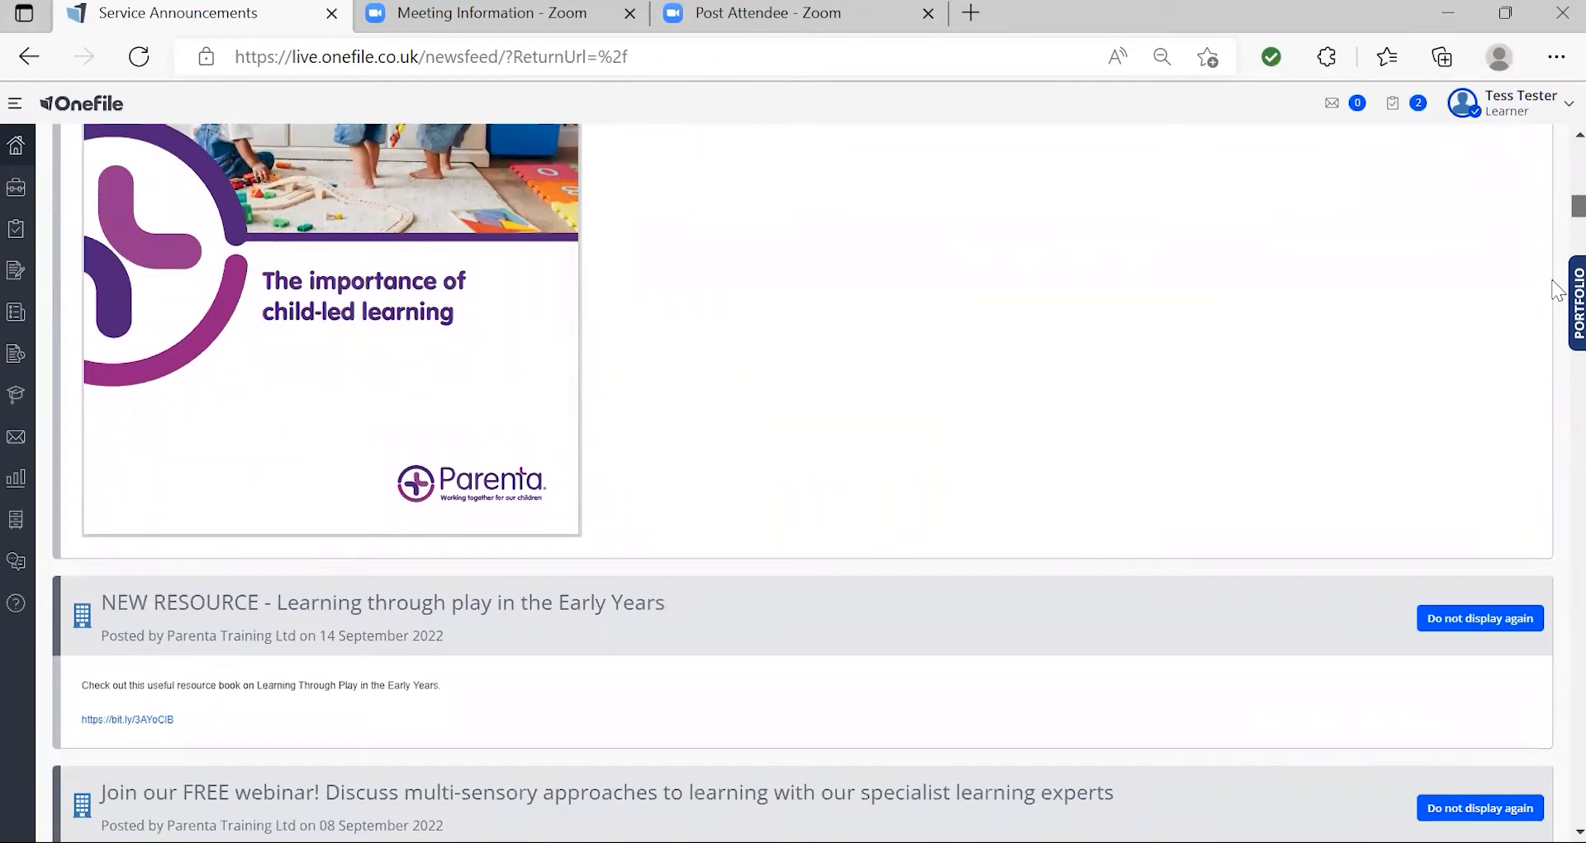
pyautogui.scroll(-3, 1557, 291)
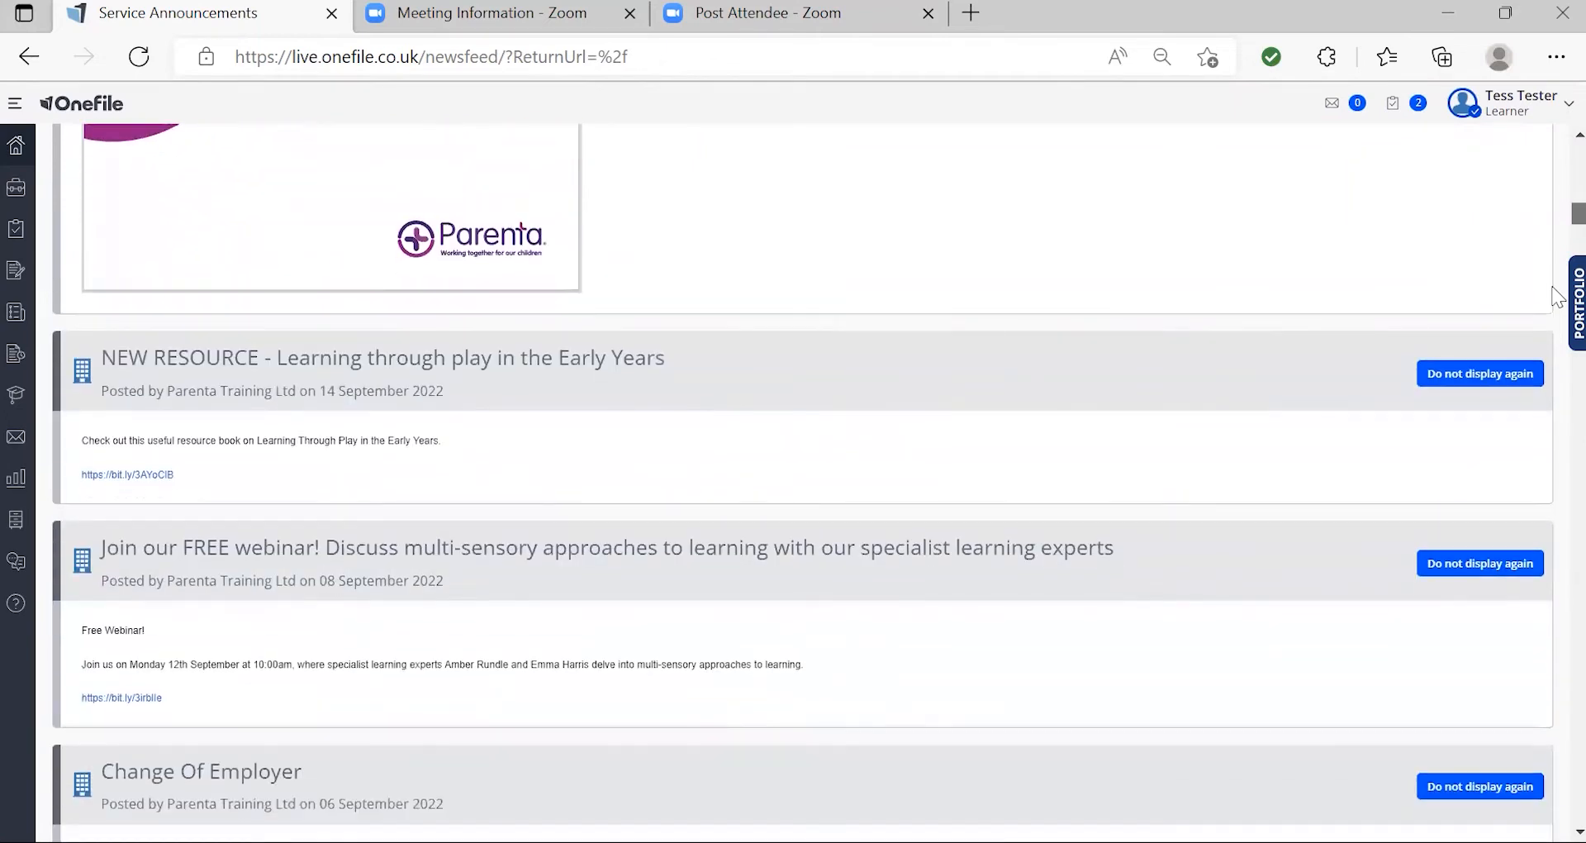
pyautogui.scroll(-1, 1558, 295)
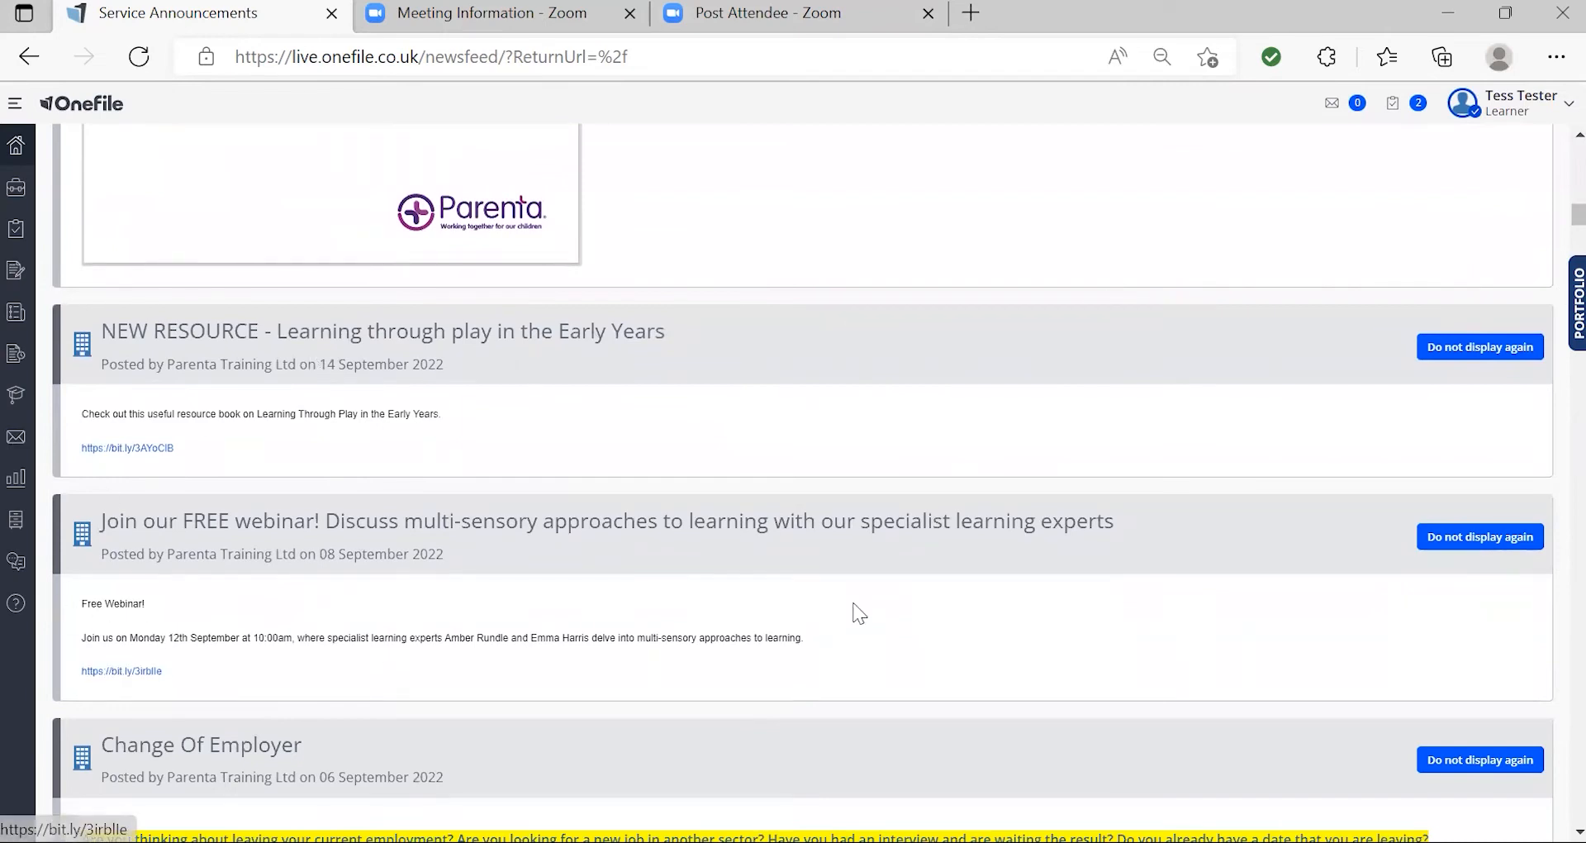
pyautogui.moveTo(1554, 213); pyautogui.dragTo(1557, 231)
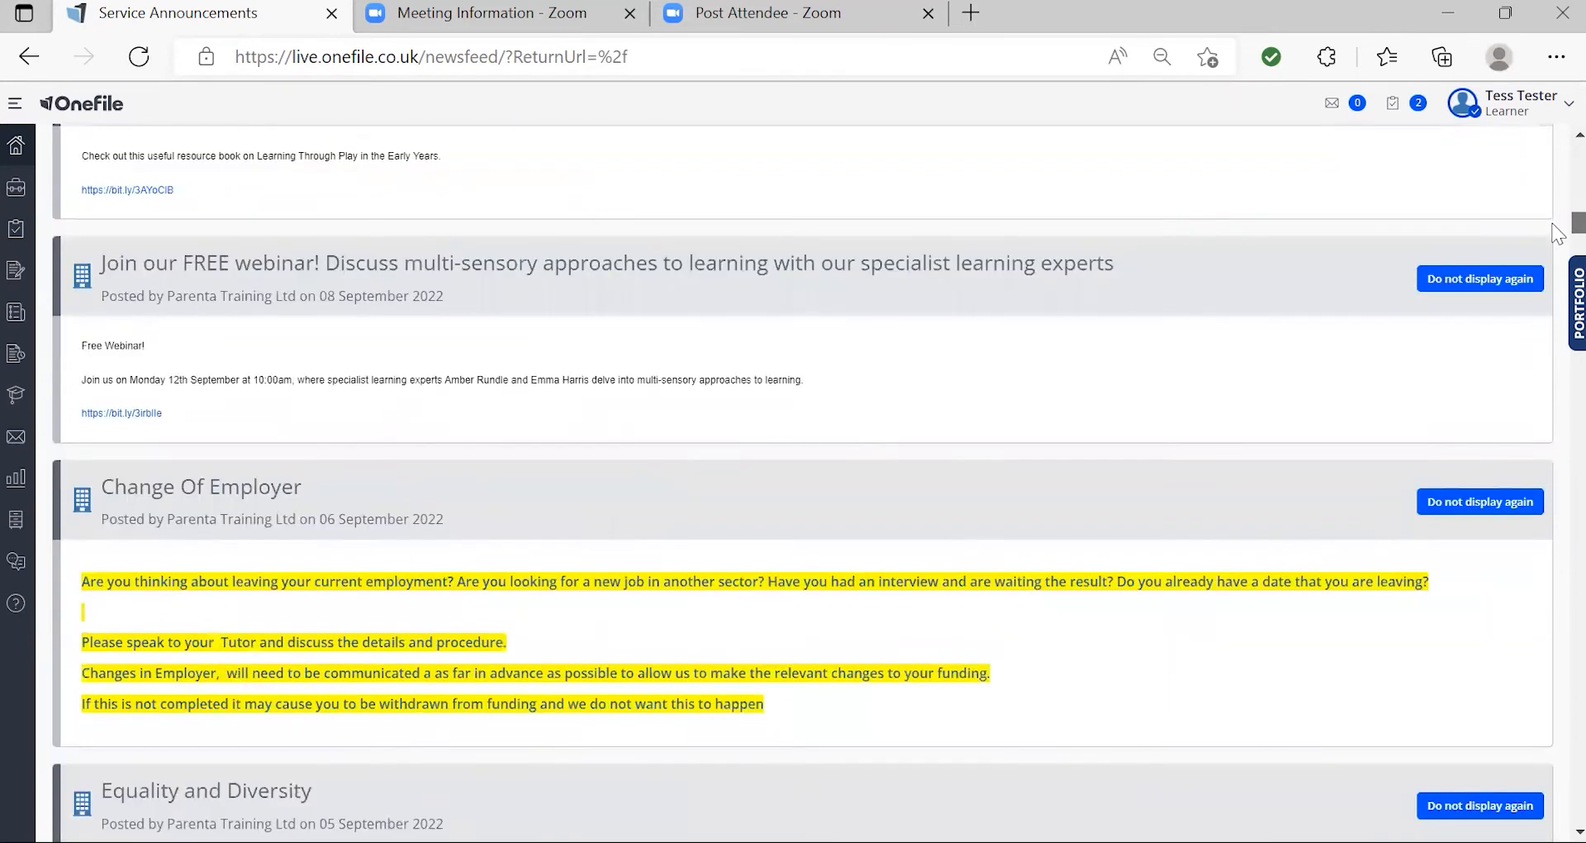
pyautogui.scroll(-1, 1558, 234)
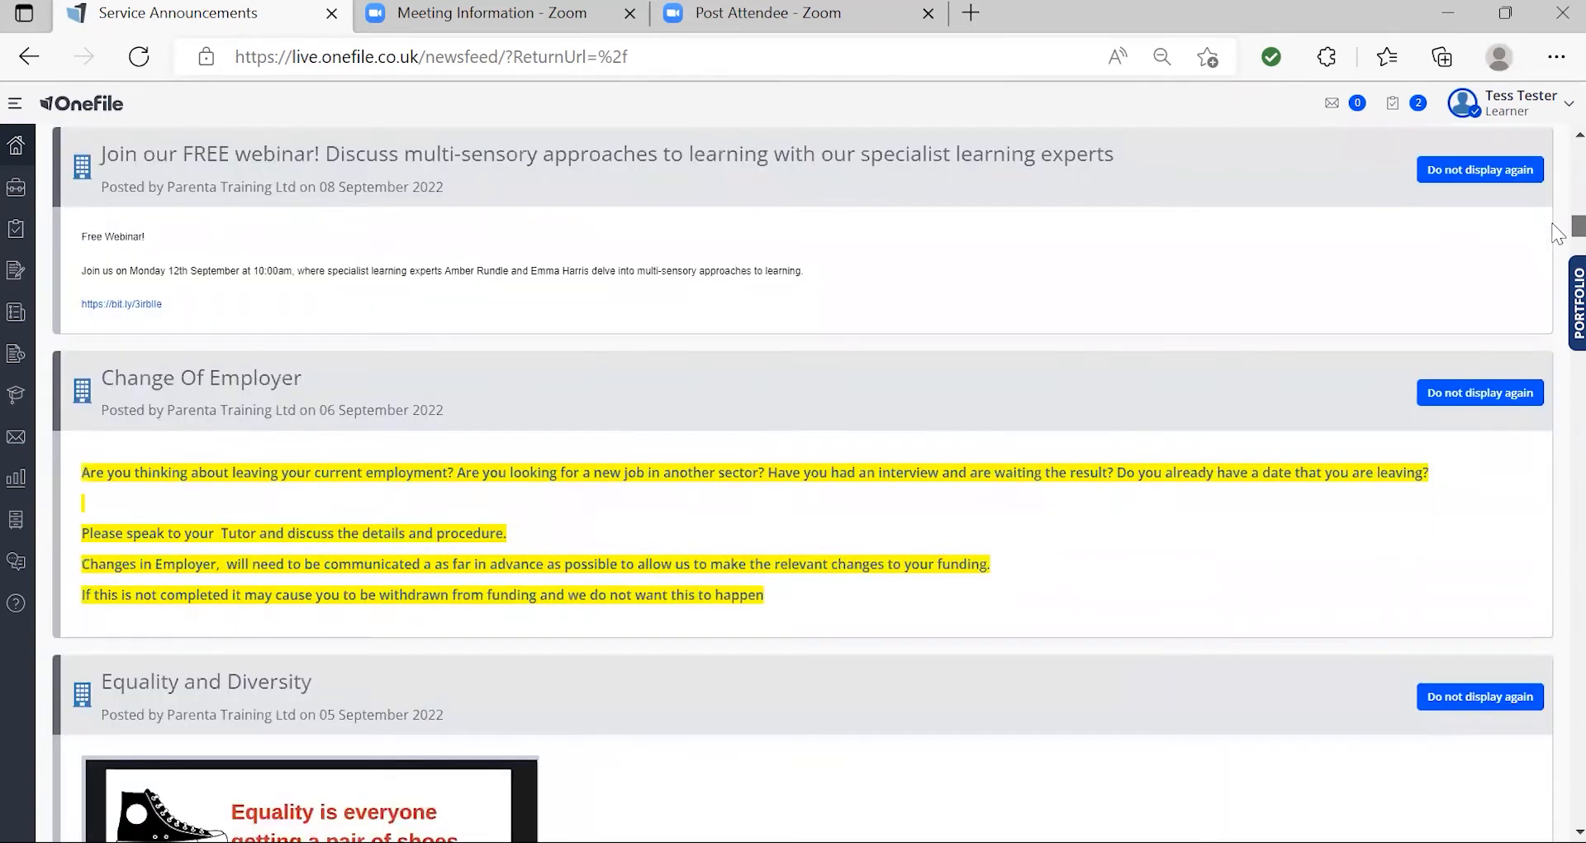
pyautogui.moveTo(1558, 233); pyautogui.dragTo(1557, 271)
pyautogui.scroll(-3, 1558, 271)
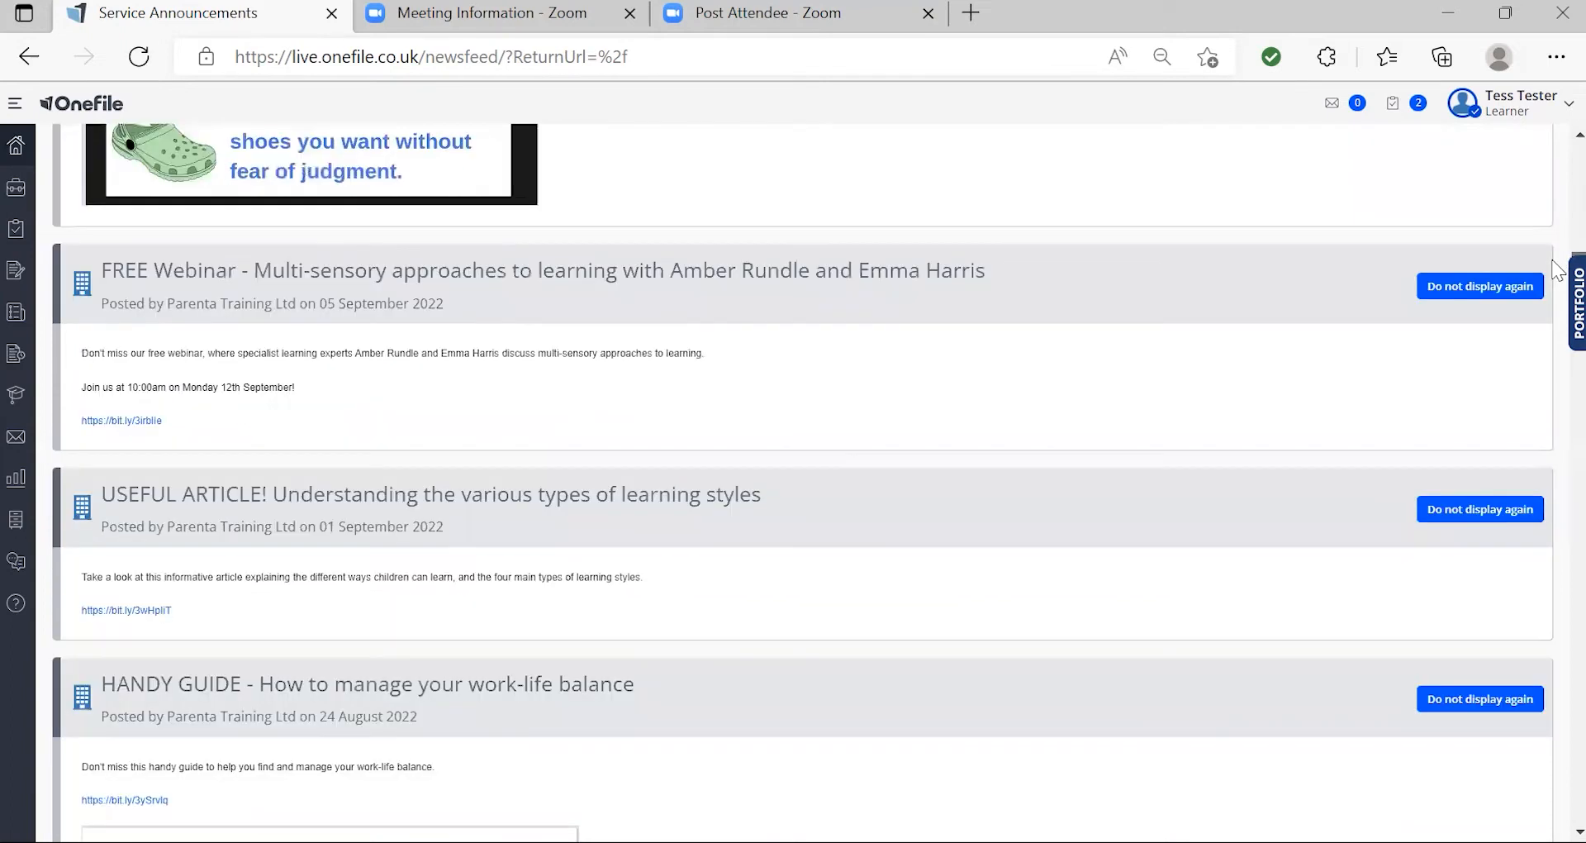
pyautogui.scroll(-6, 1558, 271)
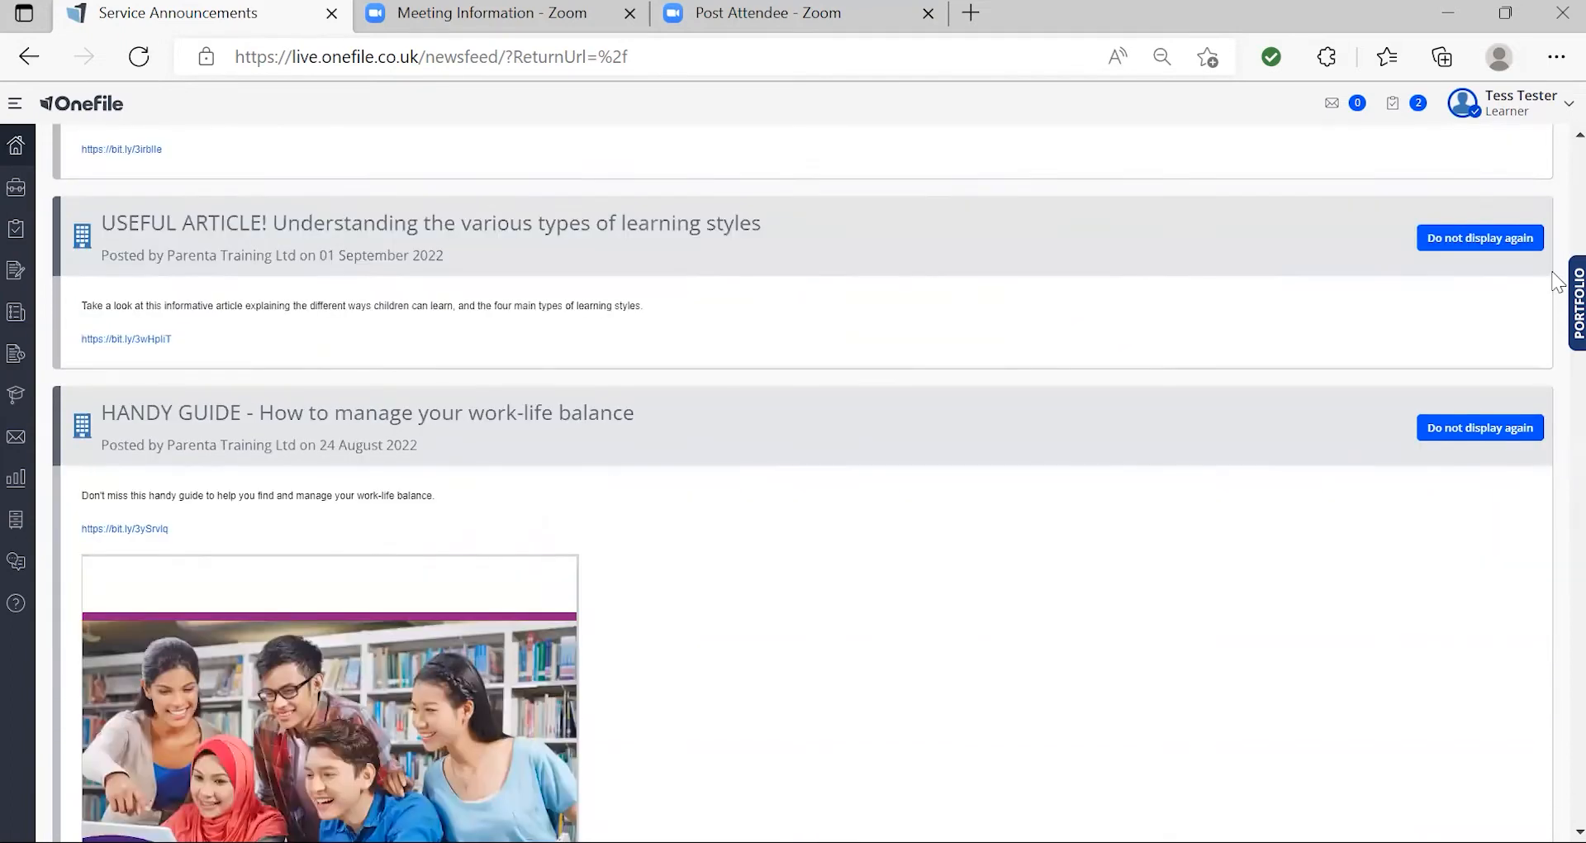
pyautogui.scroll(-3, 1558, 289)
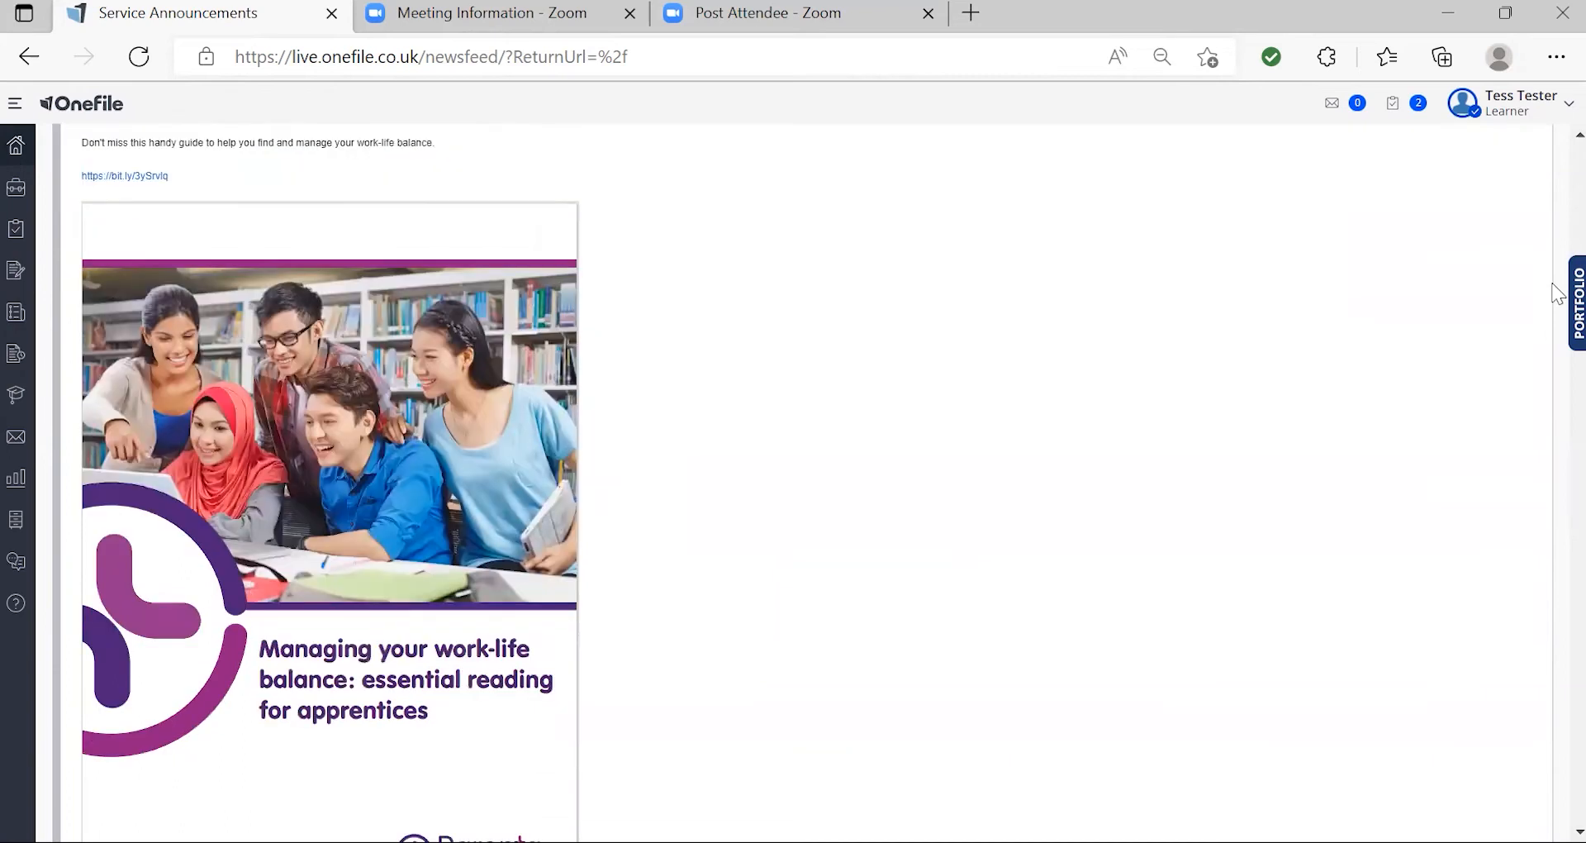
pyautogui.moveTo(1554, 299); pyautogui.dragTo(1553, 148)
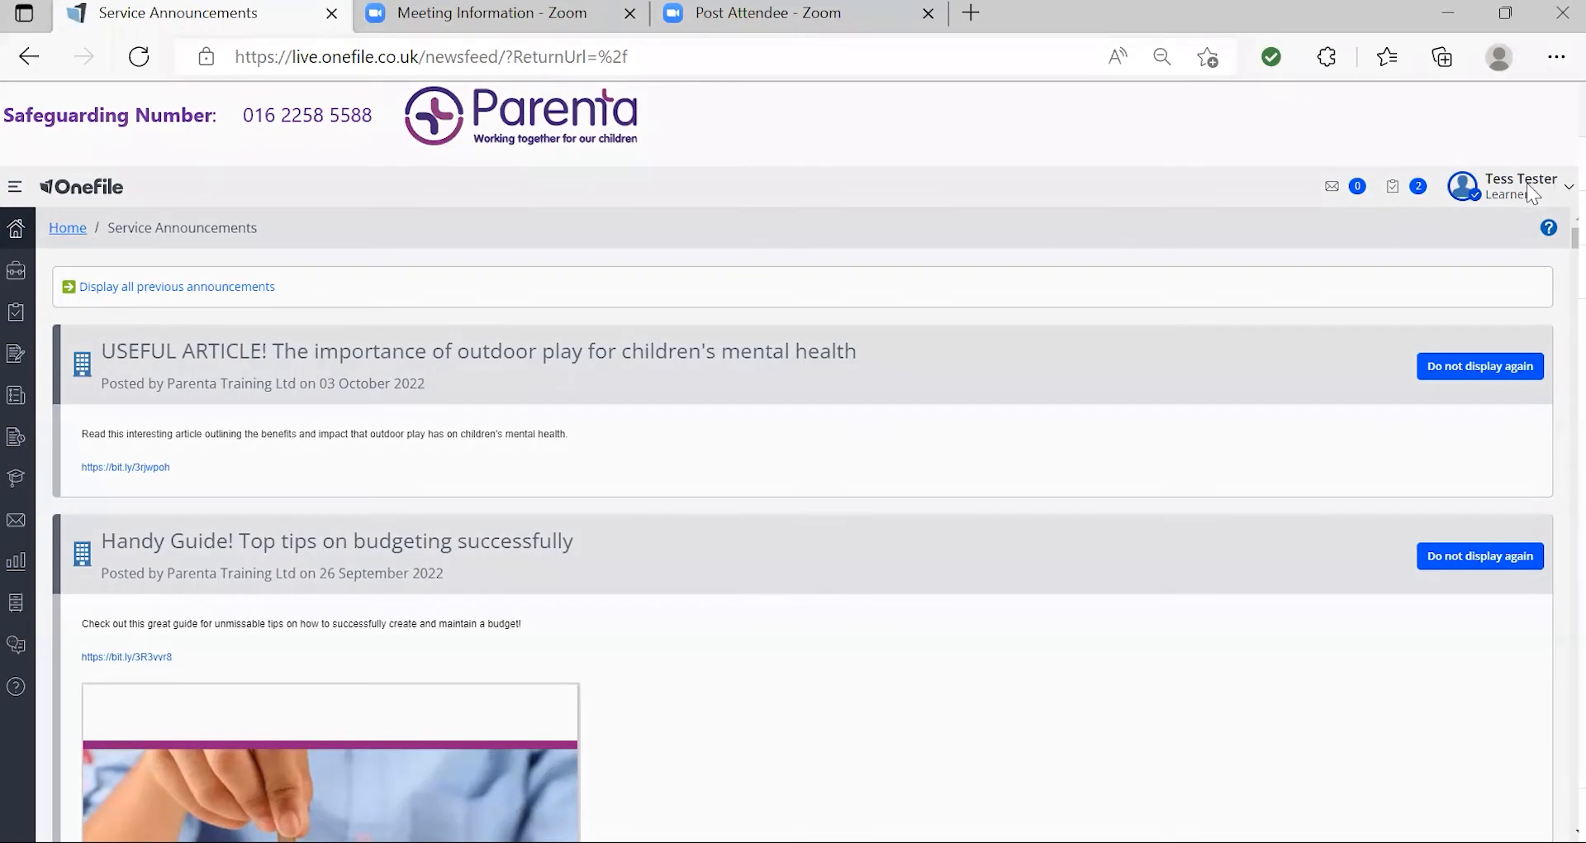
# Open the learner's own profile page from the account options and go to the profile picture upload.
pyautogui.click(1527, 183)
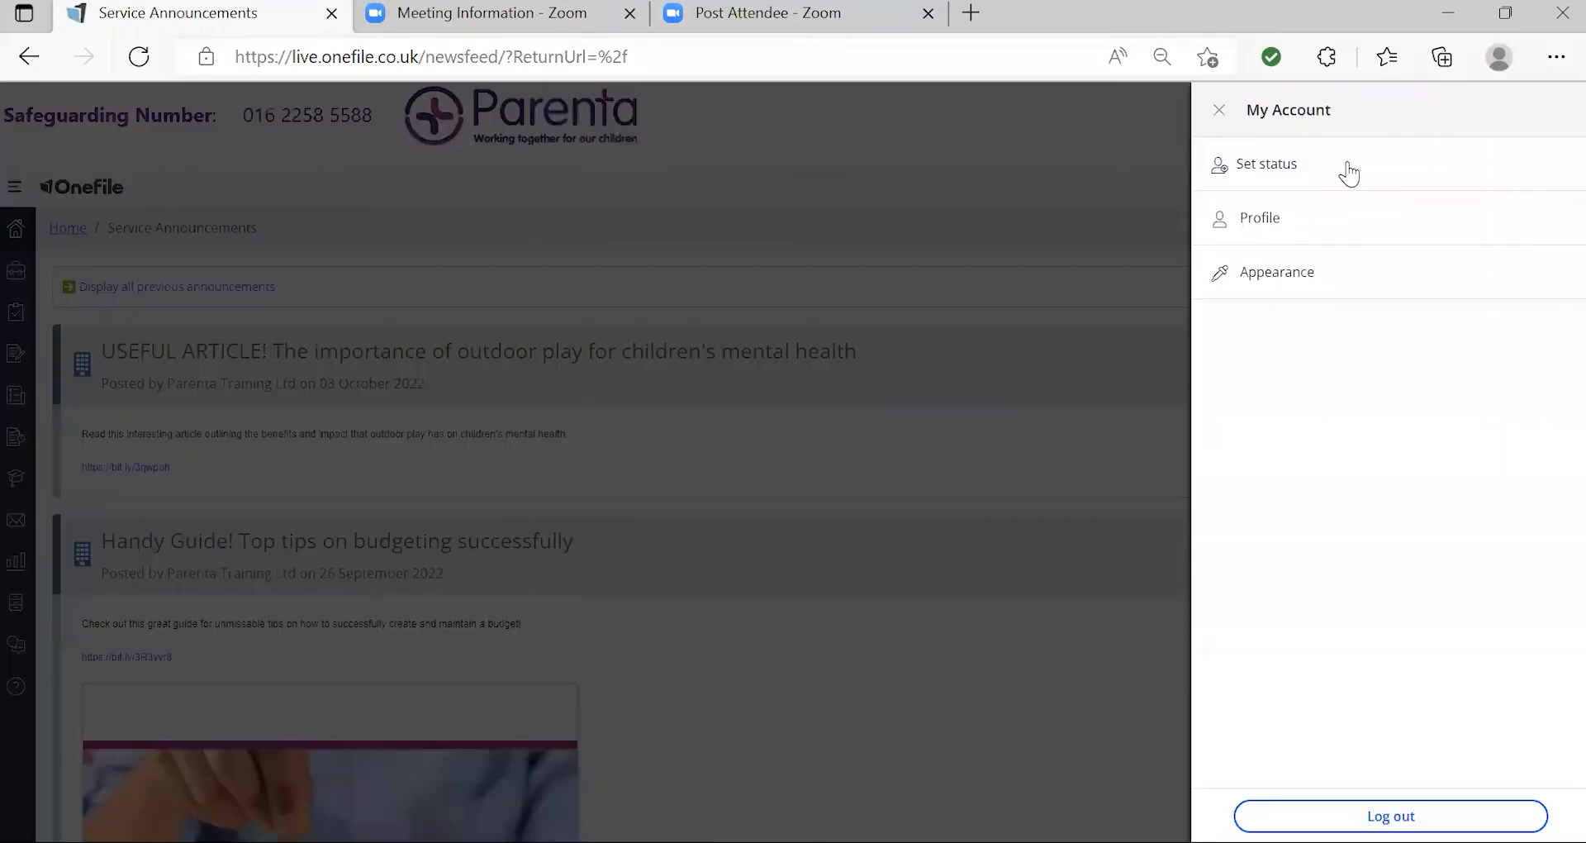
pyautogui.click(1274, 228)
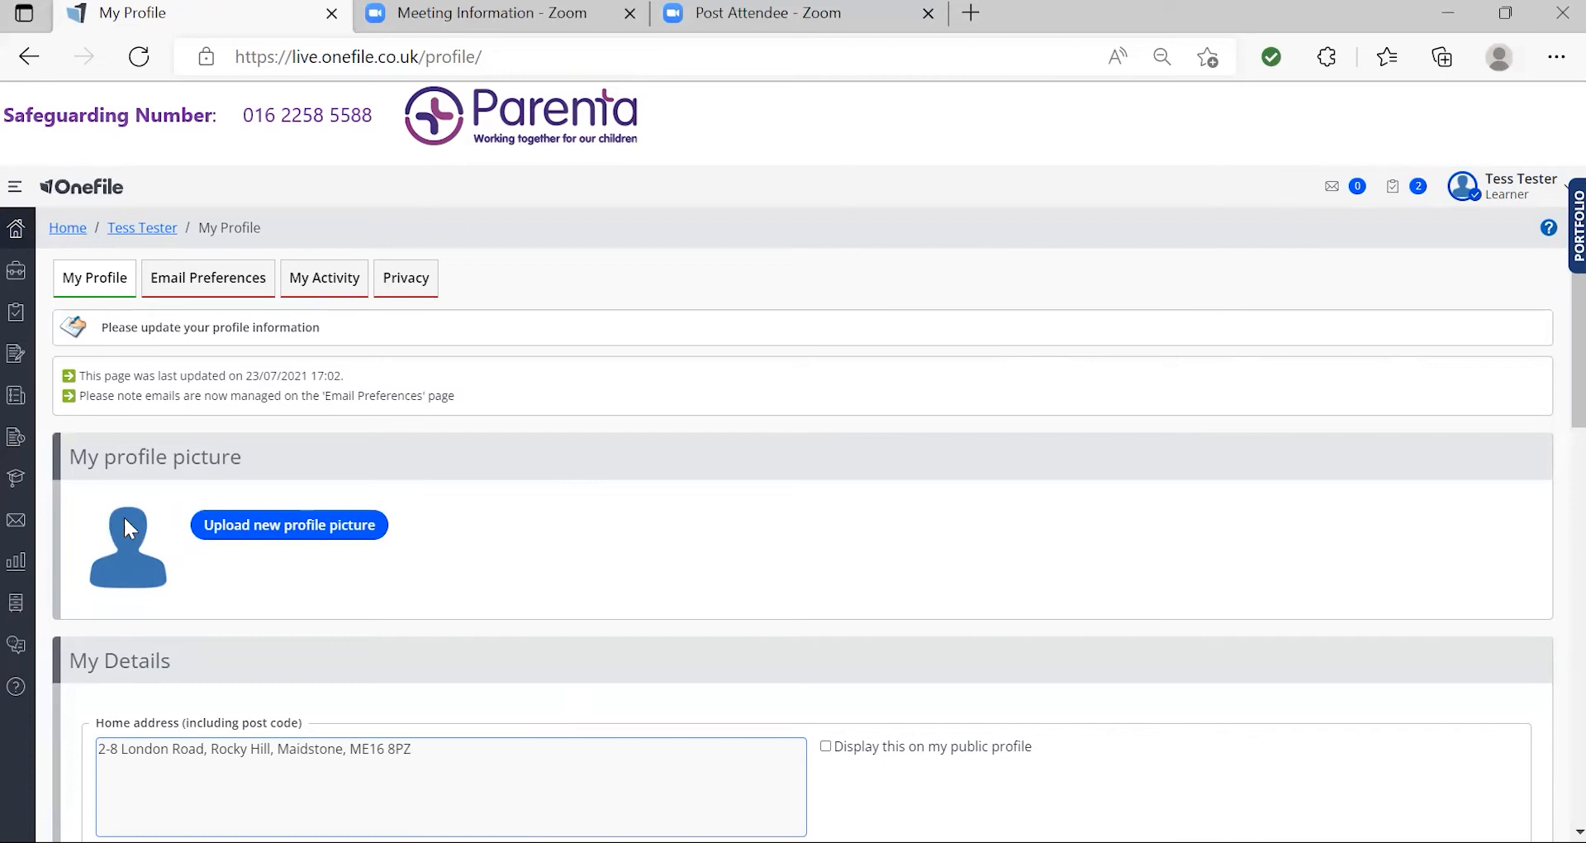
pyautogui.click(244, 534)
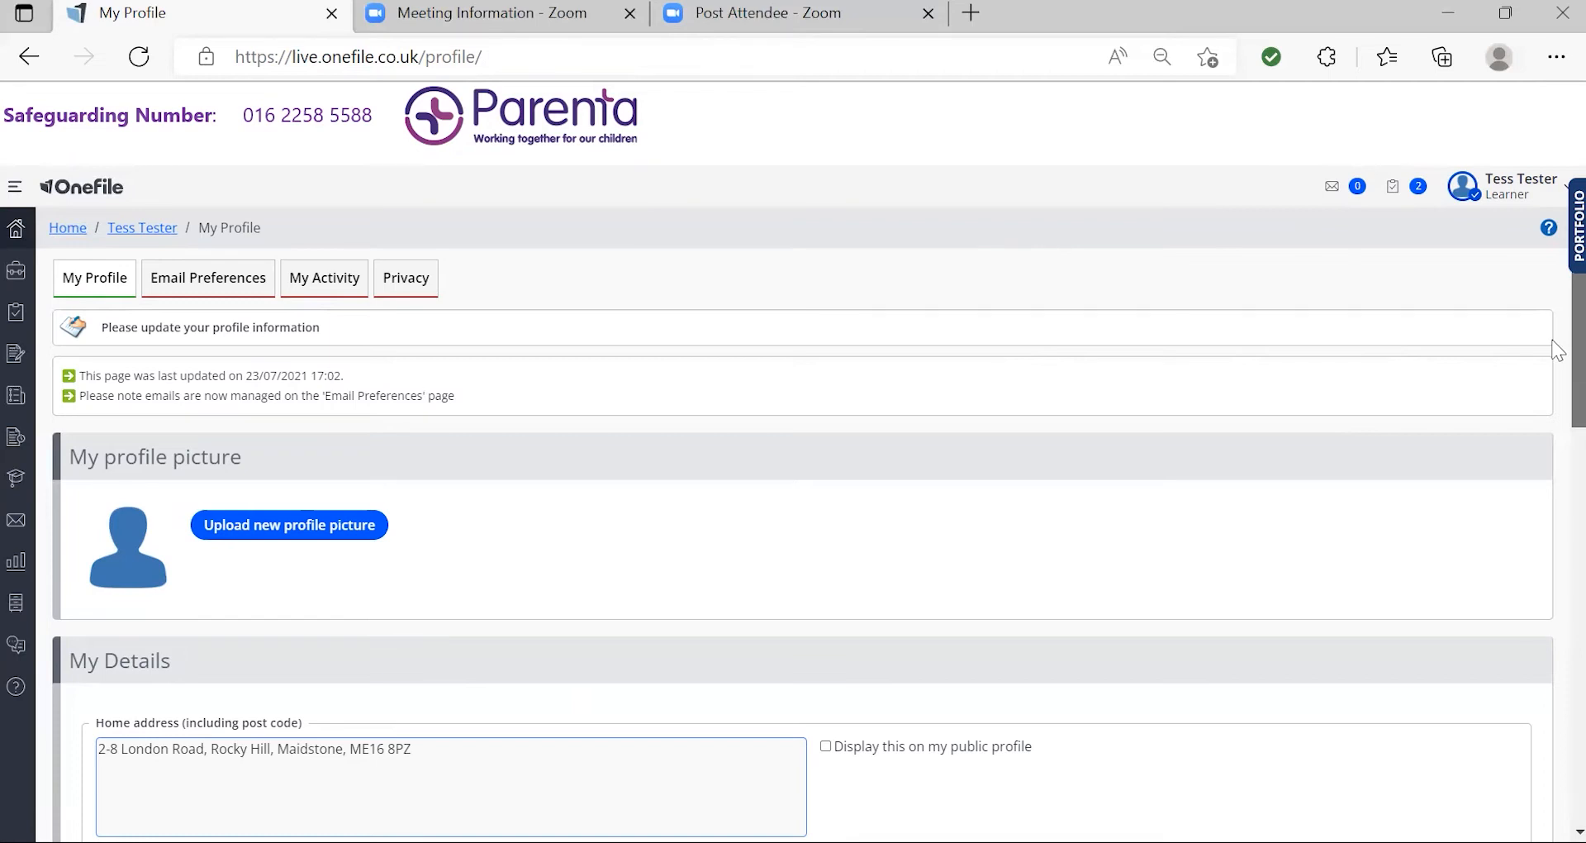
# Allow text reminders for the mobile telephone number in My Details.
pyautogui.scroll(-3, 1558, 351)
pyautogui.scroll(-3, 1557, 434)
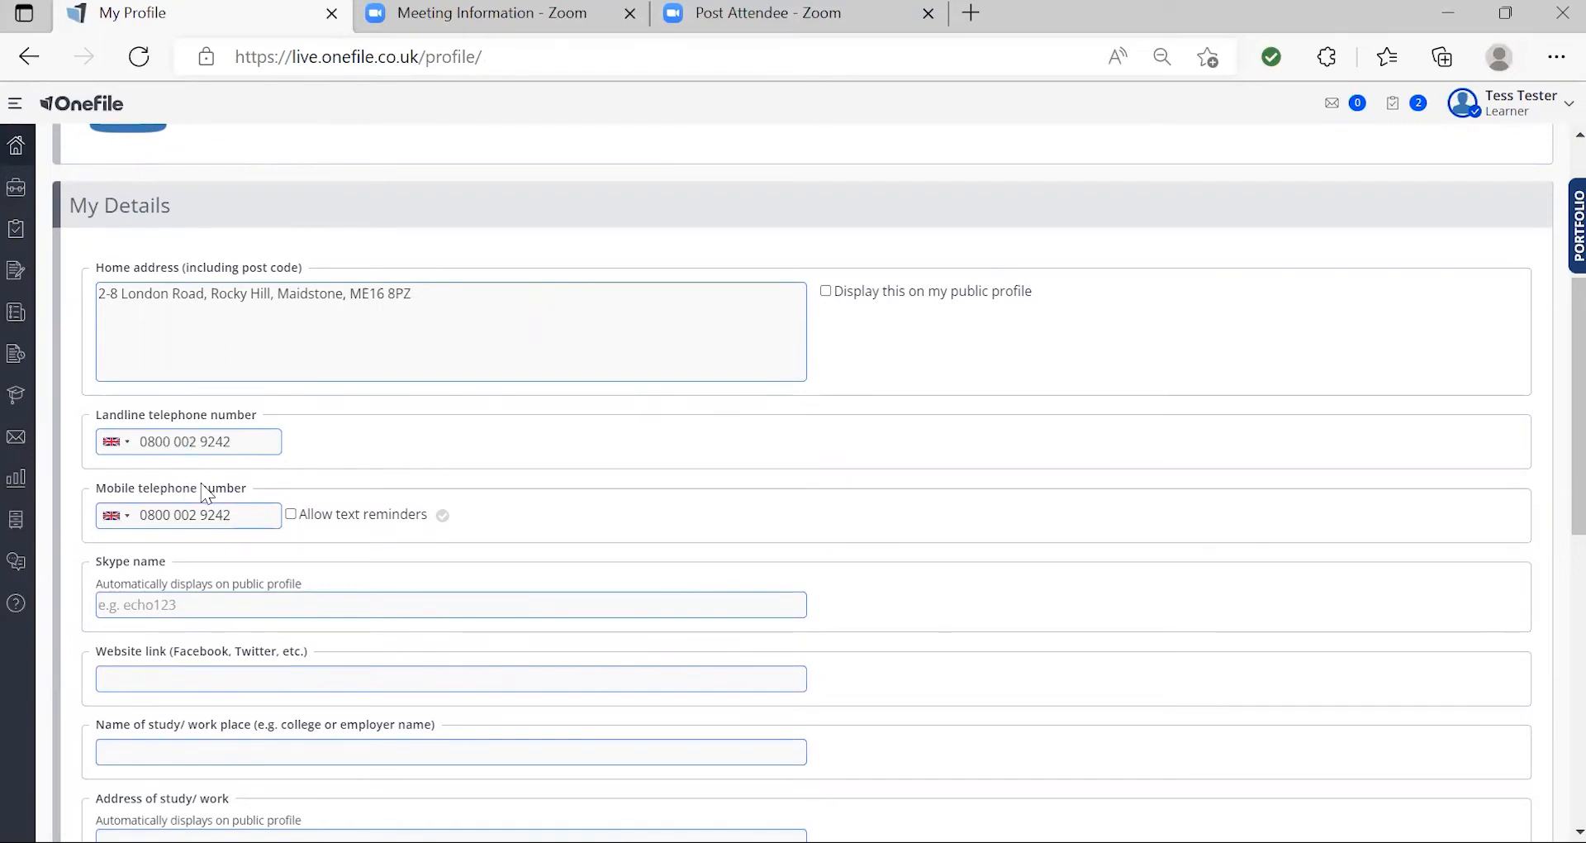
pyautogui.click(243, 517)
pyautogui.click(292, 516)
pyautogui.click(291, 515)
# Review the remaining profile fields, including the study or work address, time zone and document attachments, without filling them in.
pyautogui.scroll(-2, 1554, 422)
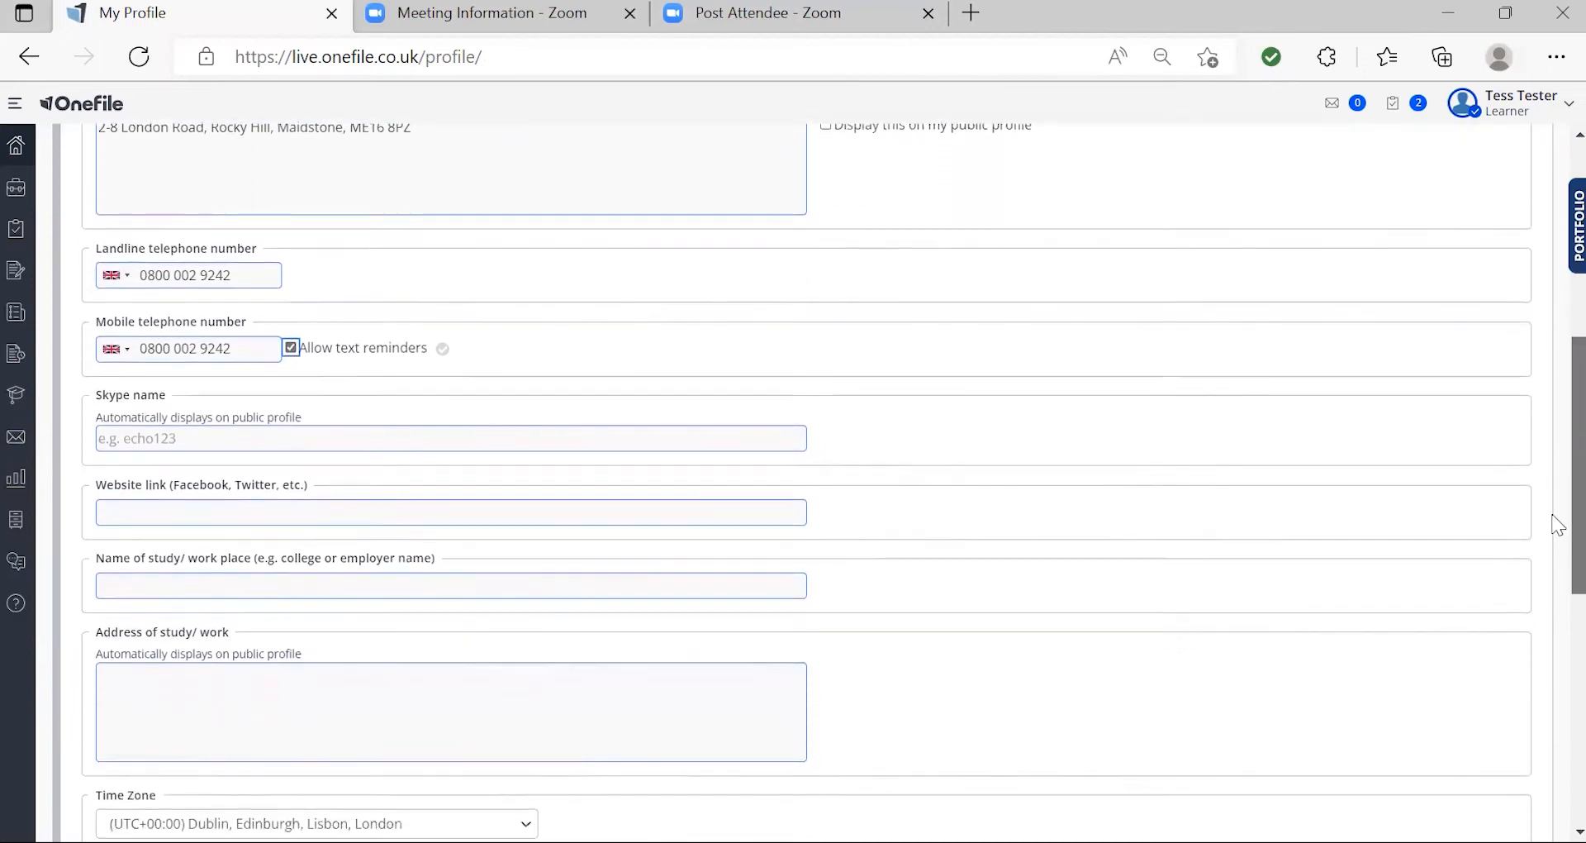
pyautogui.scroll(-3, 1557, 537)
pyautogui.scroll(-1, 1554, 559)
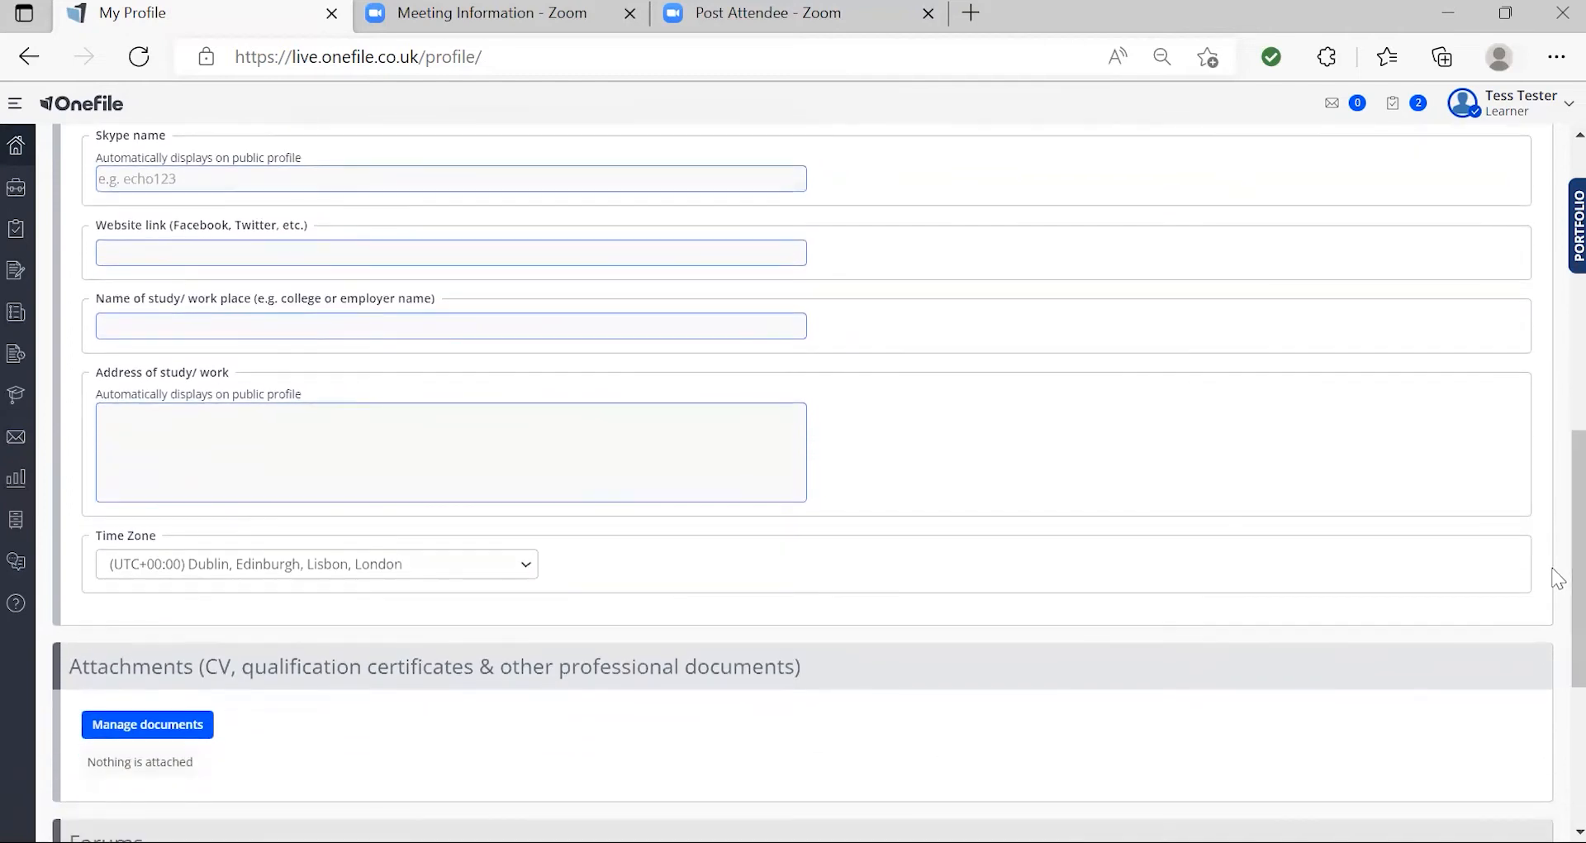
pyautogui.click(744, 423)
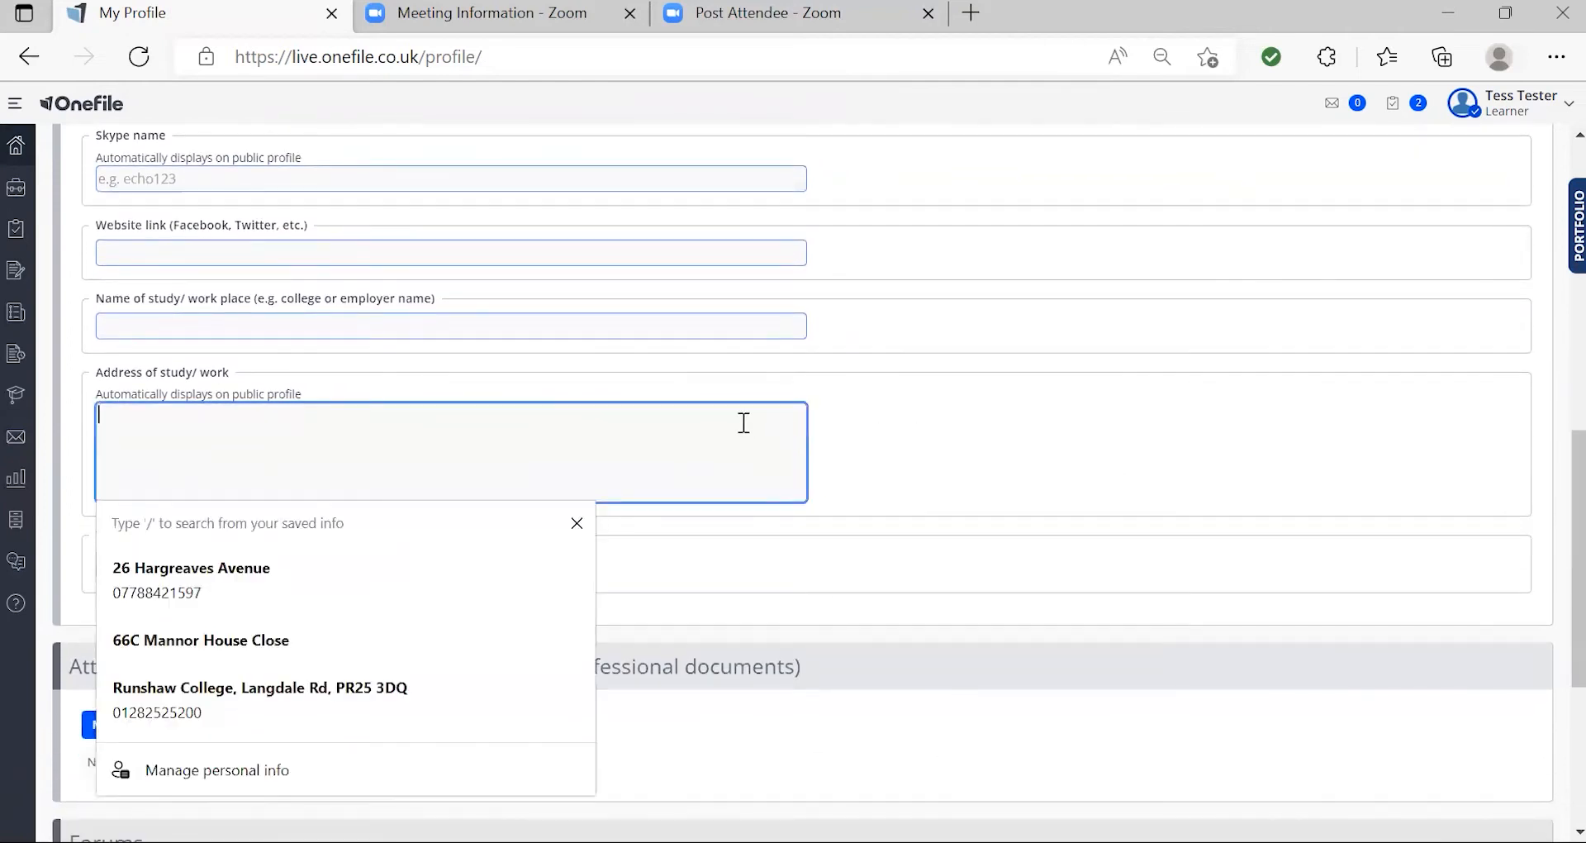
pyautogui.click(988, 429)
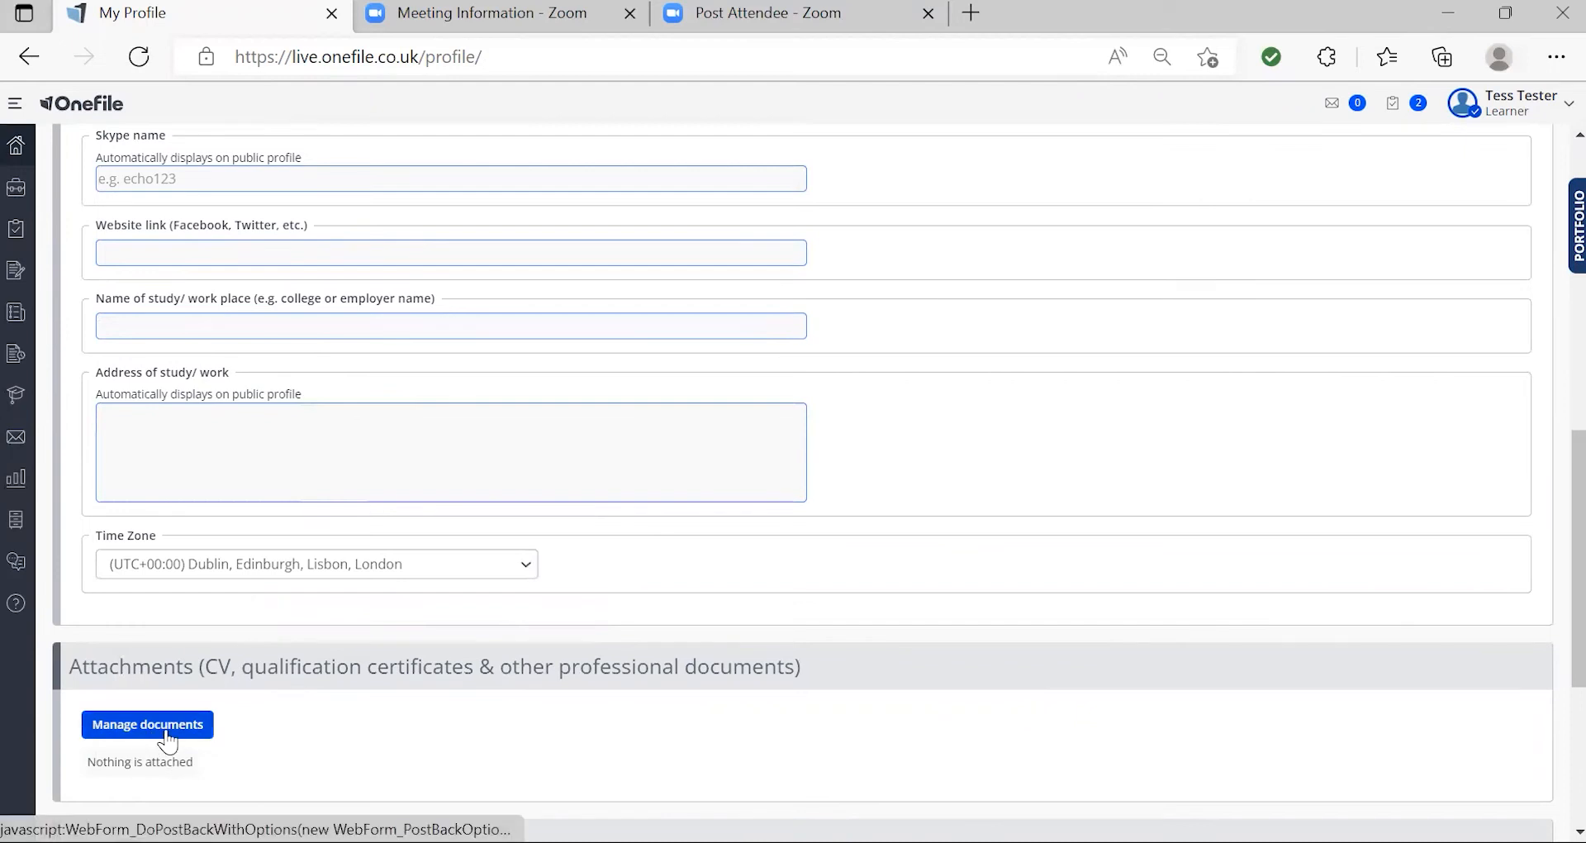
# Open the Appearance settings of the account.
pyautogui.moveTo(1557, 500); pyautogui.dragTo(1557, 198)
pyautogui.click(1502, 195)
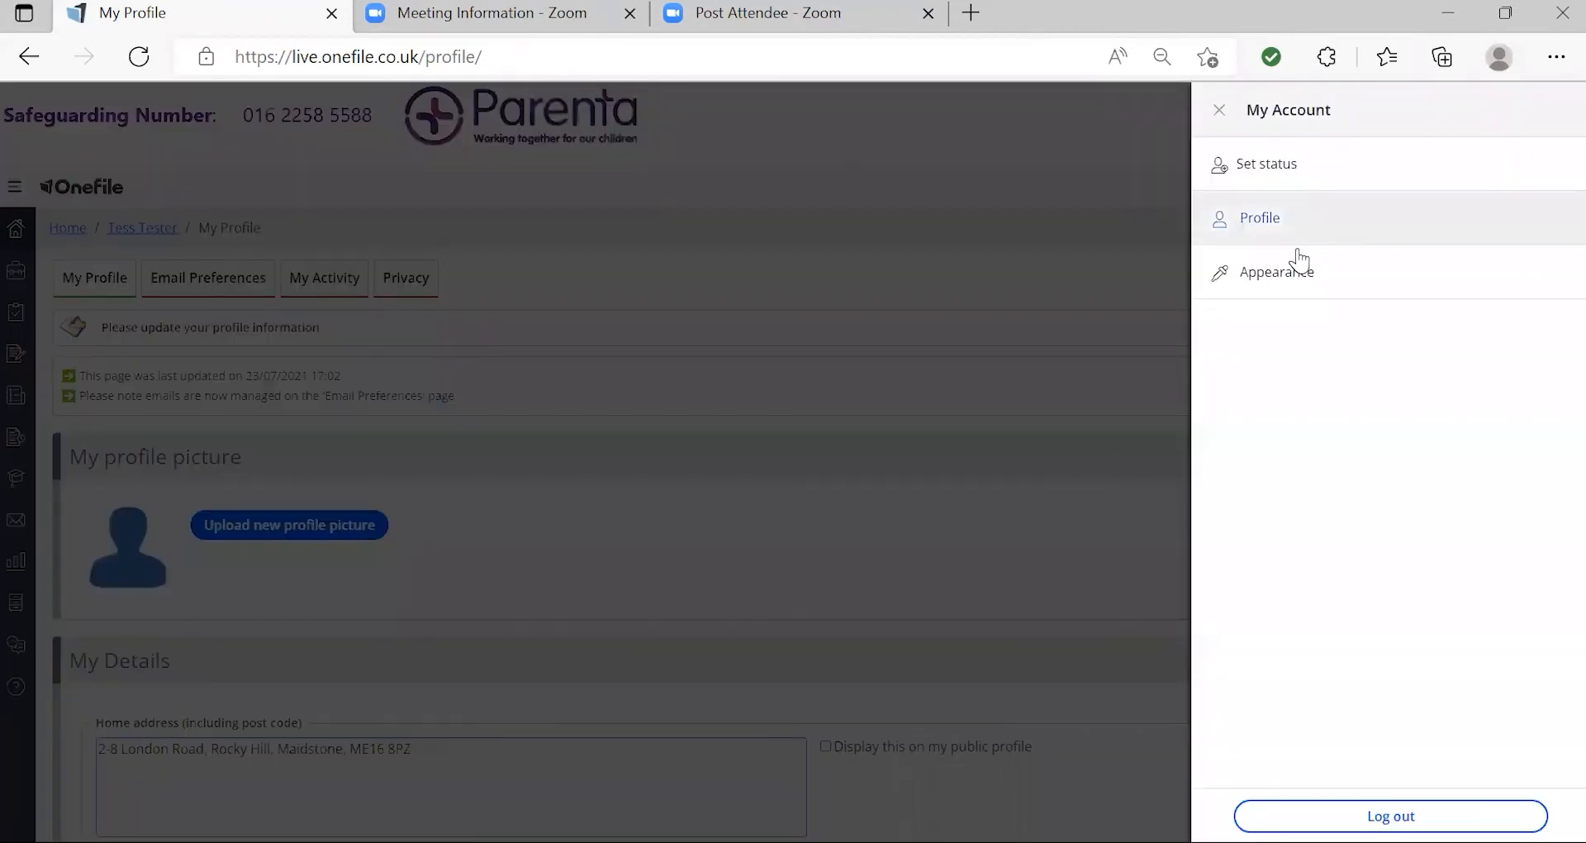
pyautogui.click(1279, 274)
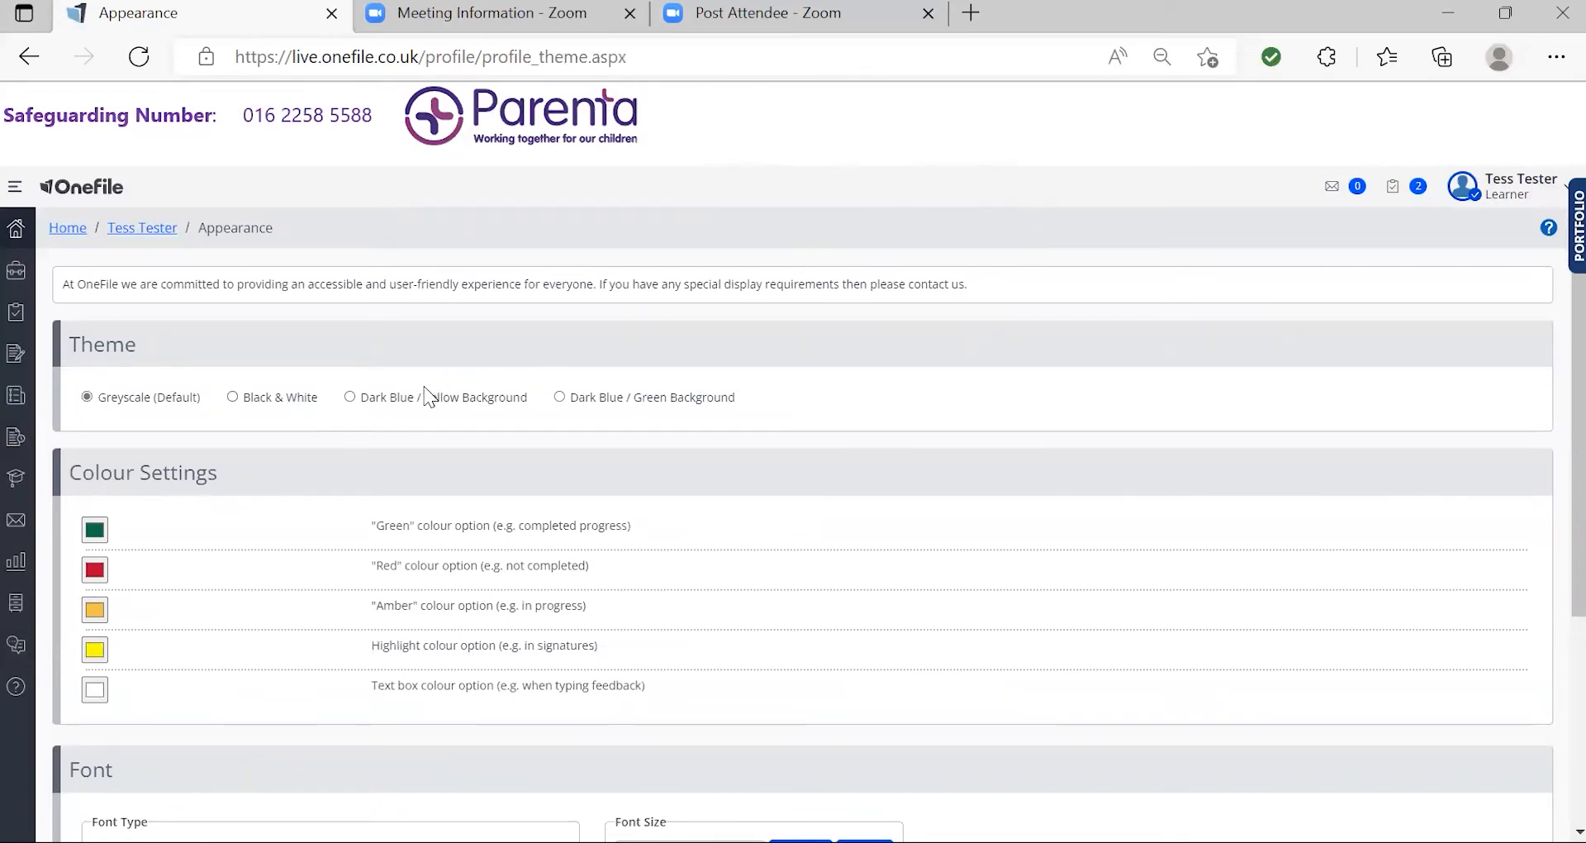
# Try the Black & White, Dark Blue / Yellow Background and Dark Blue / Green Background themes, and switch back to Greyscale (Default).
pyautogui.click(233, 396)
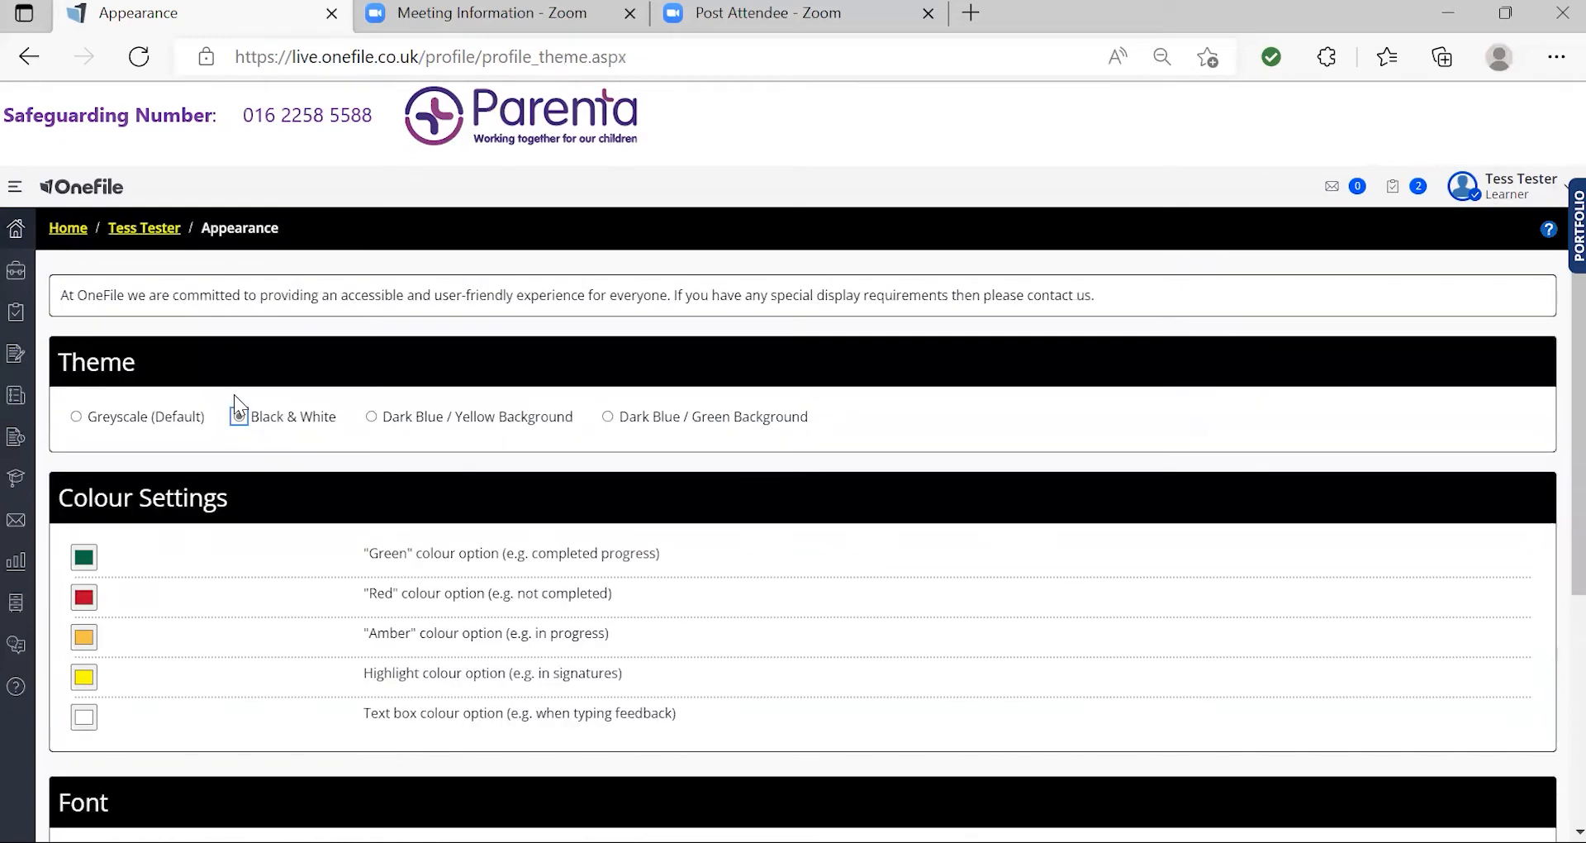
pyautogui.click(372, 417)
pyautogui.click(606, 417)
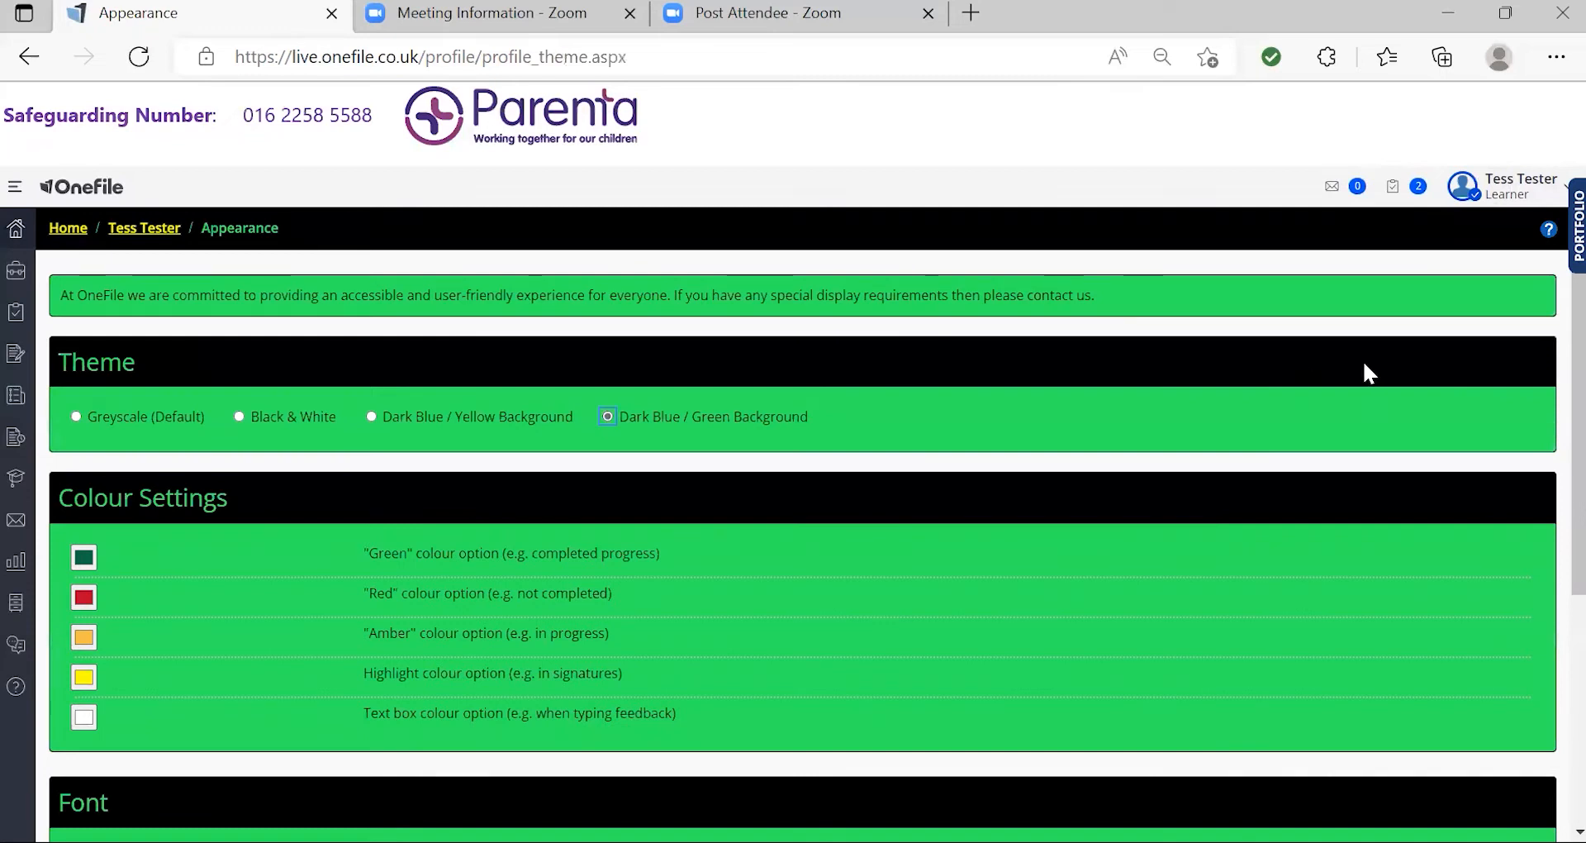
pyautogui.click(78, 416)
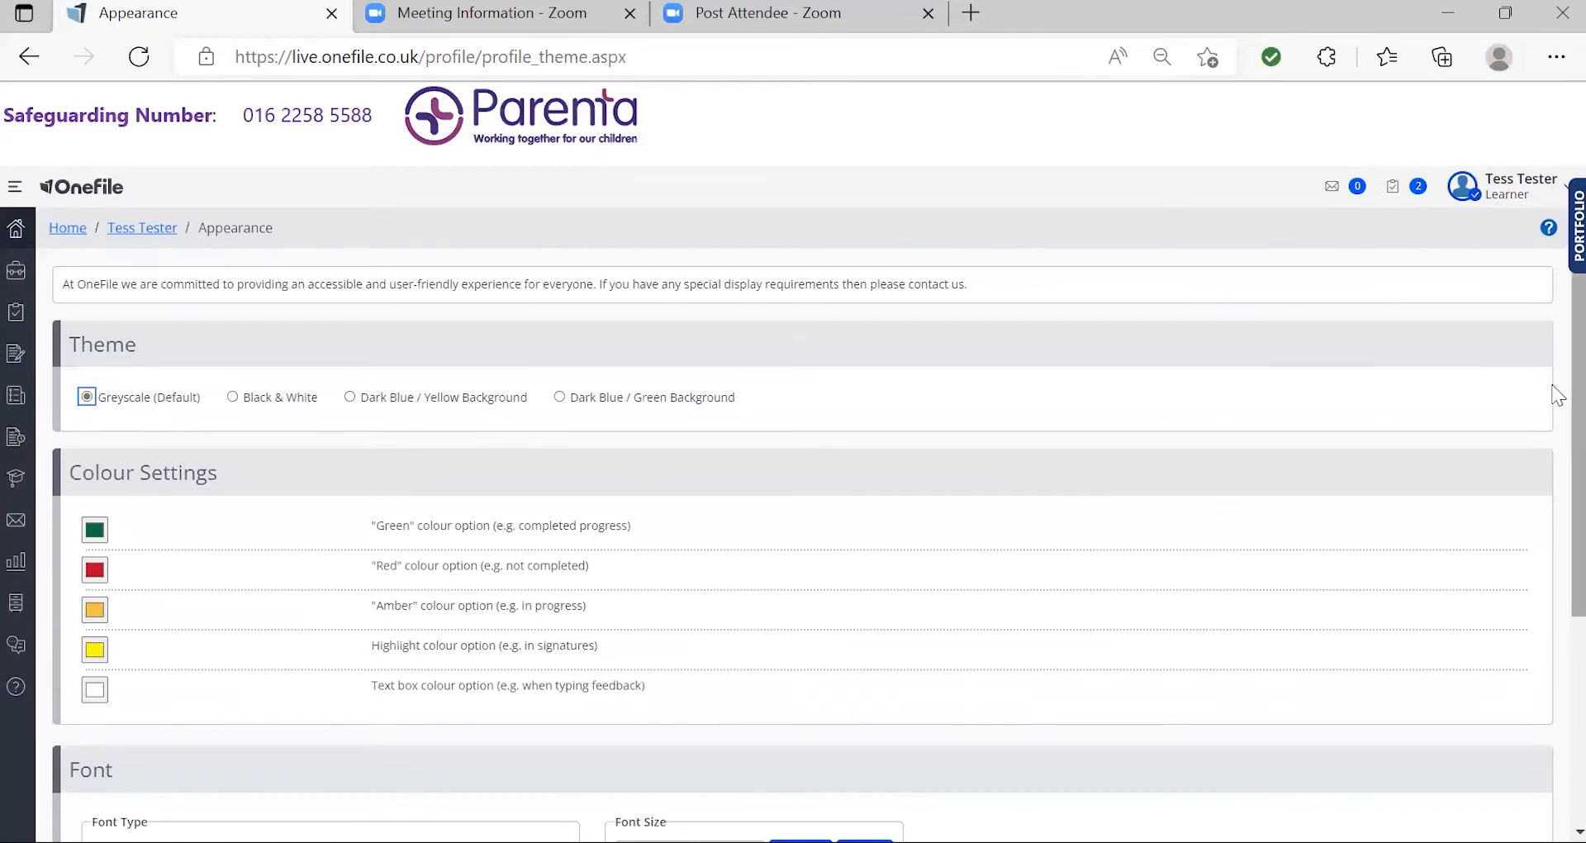
# Set the font type to Arial and check the available font size options.
pyautogui.scroll(-4, 1553, 388)
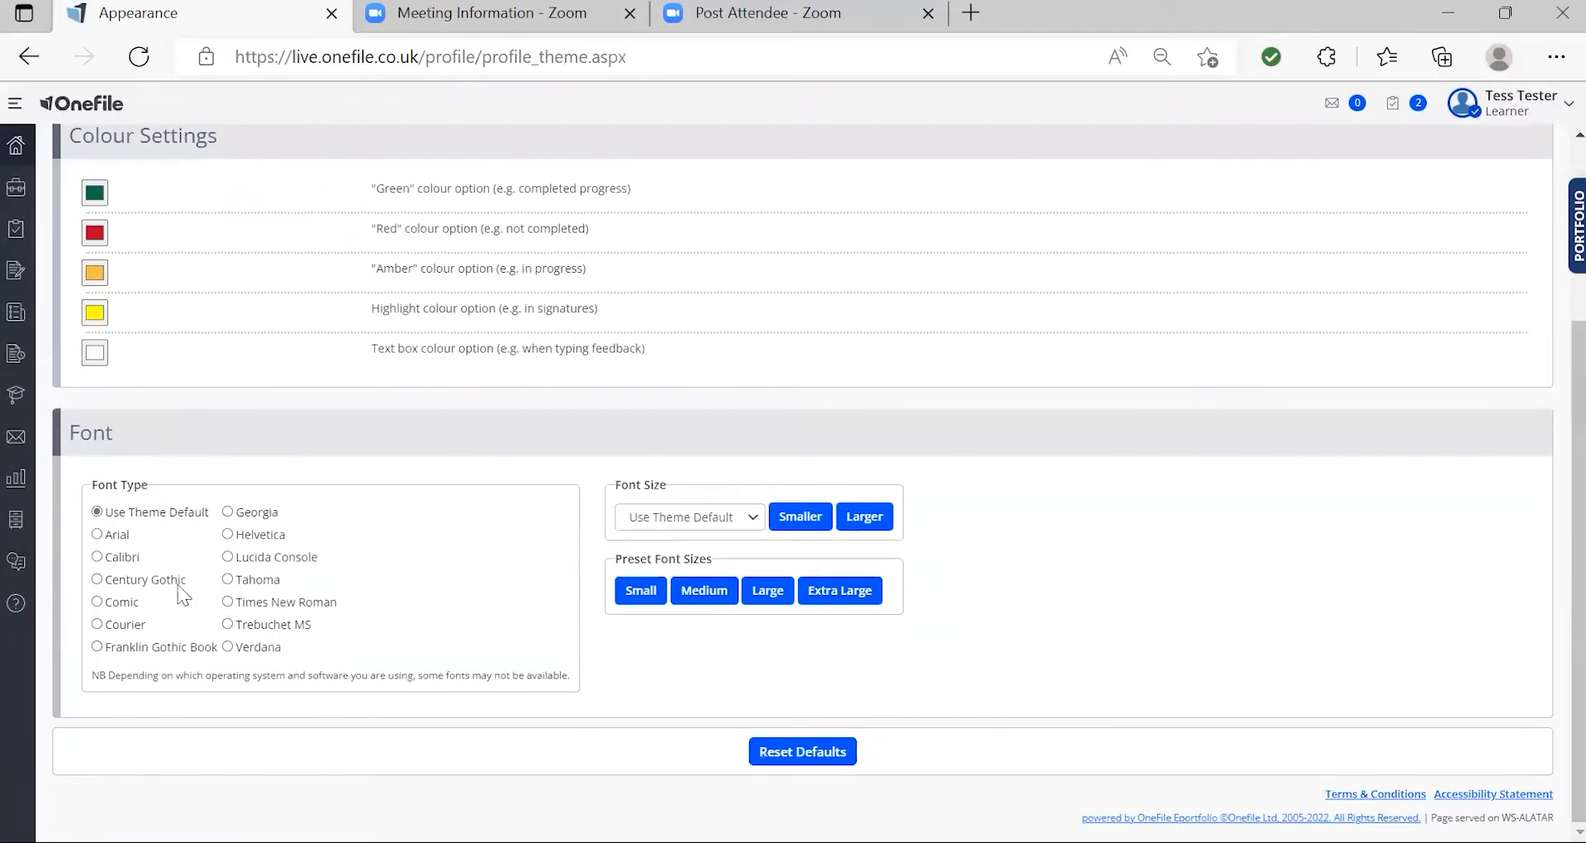
pyautogui.click(97, 534)
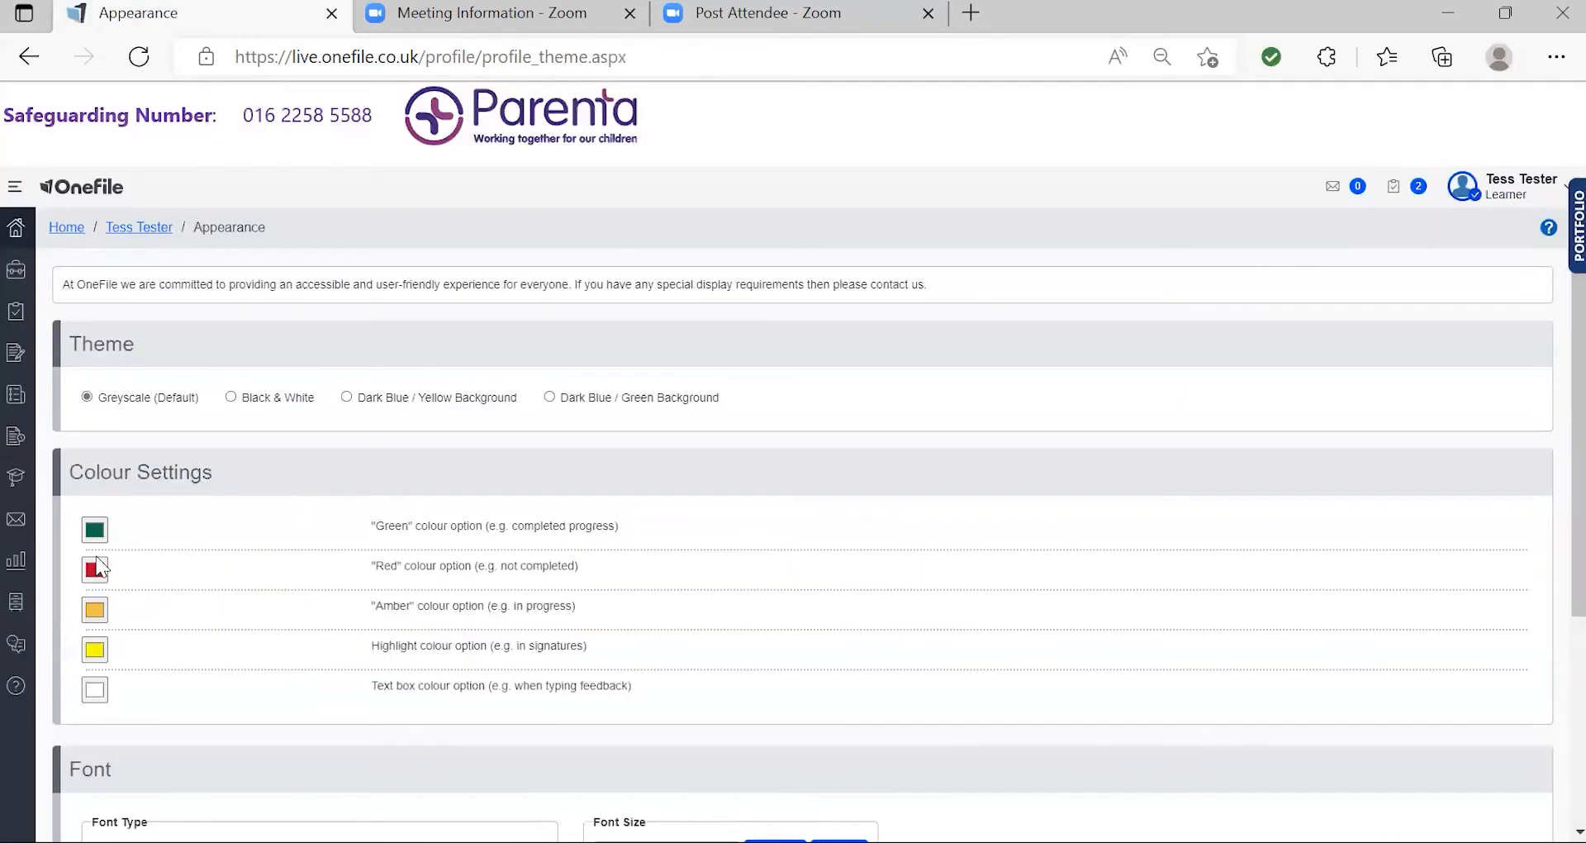
pyautogui.scroll(-4, 1552, 424)
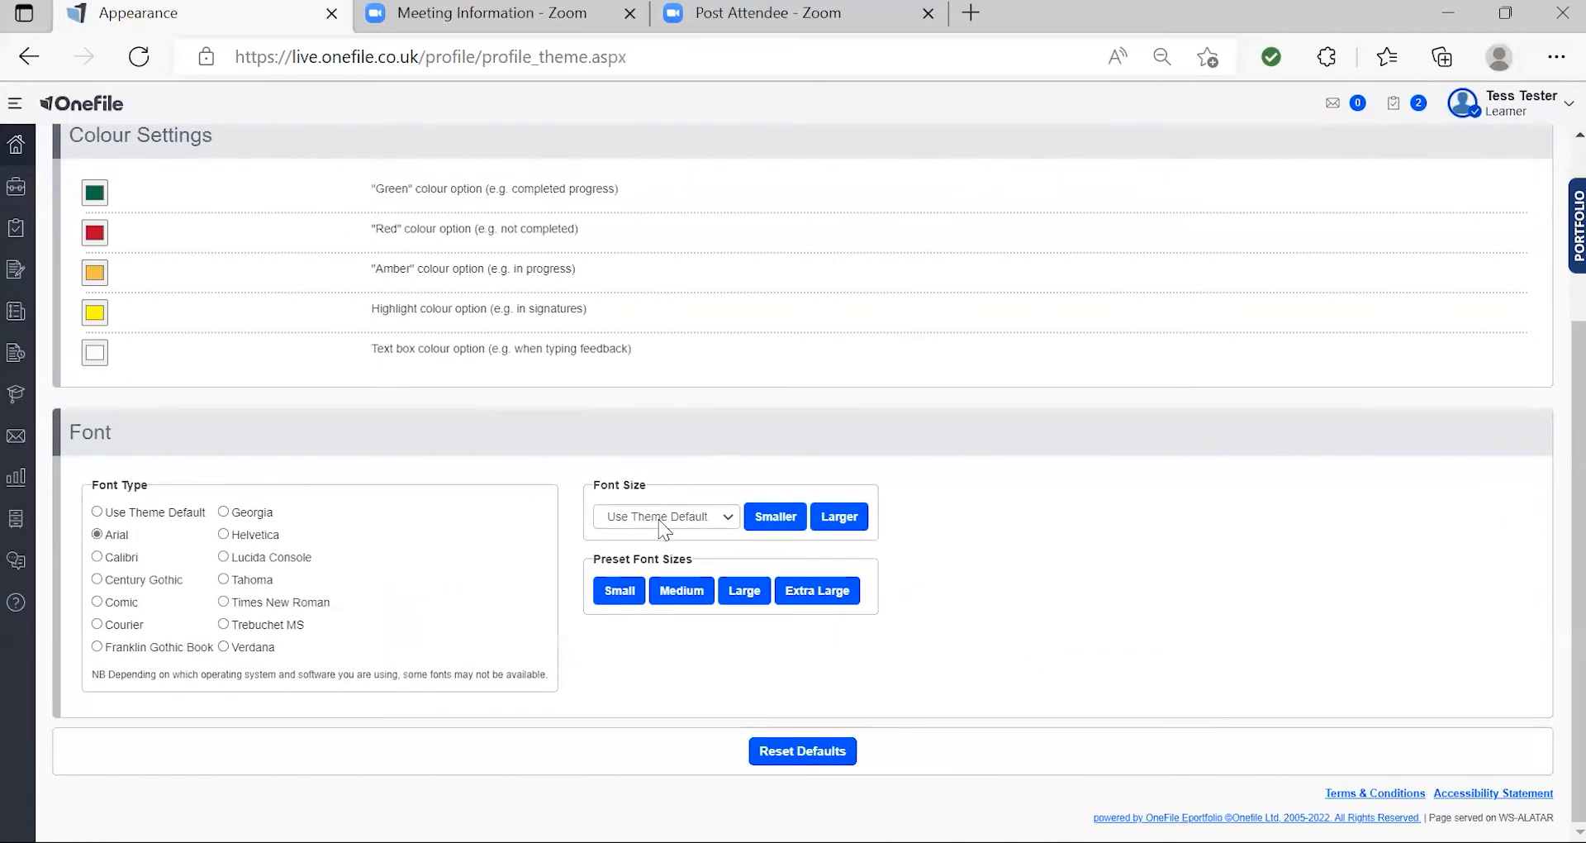
pyautogui.click(726, 520)
pyautogui.click(726, 521)
# Check the online status options of the account and close the status settings without changing them.
pyautogui.scroll(4, 1552, 344)
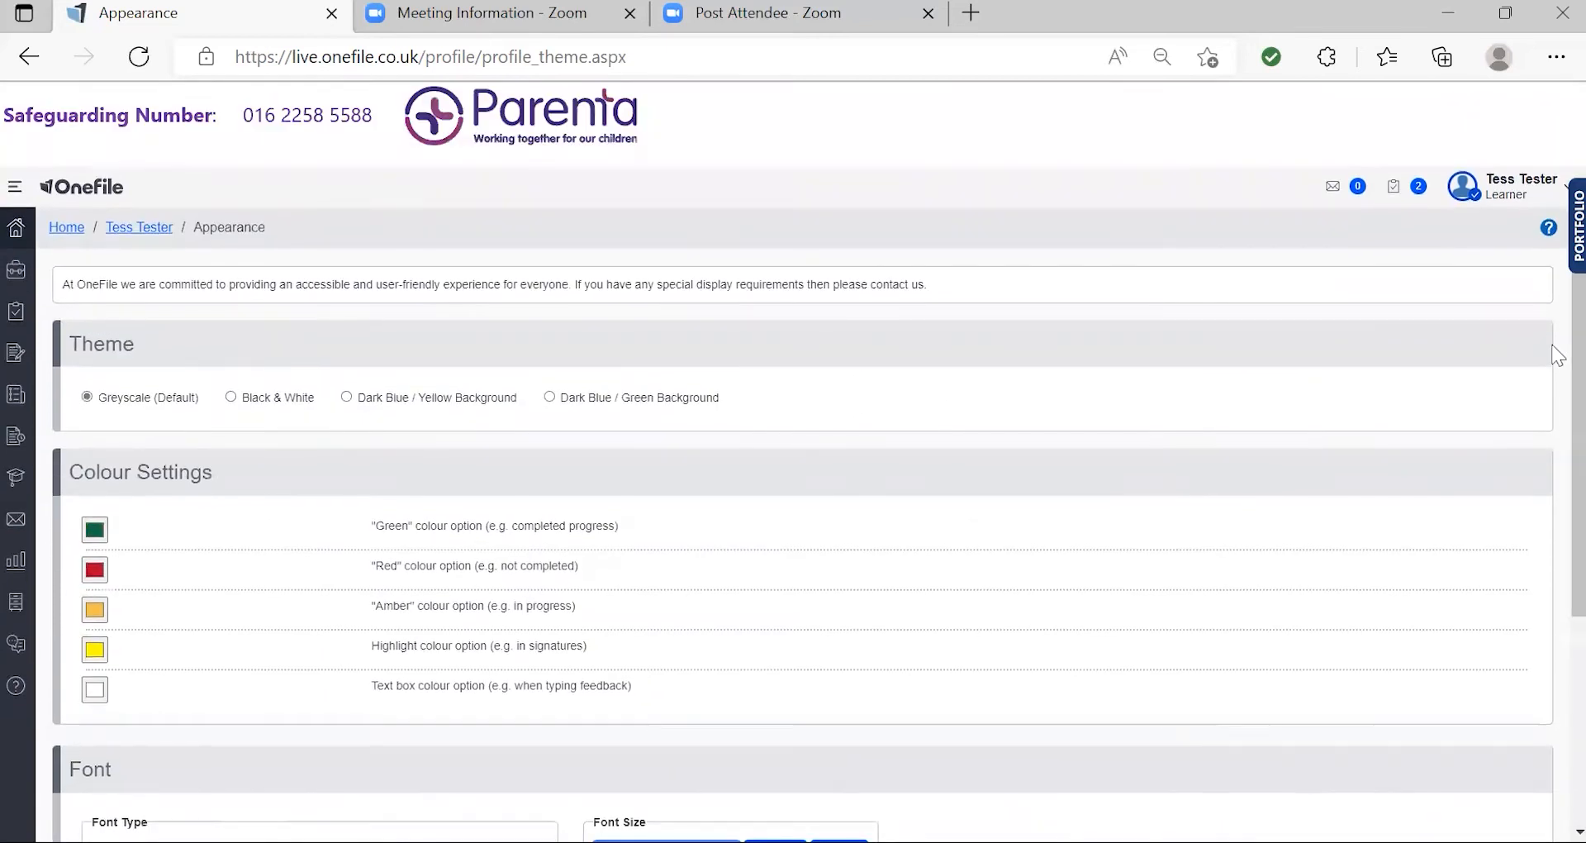
pyautogui.click(1512, 178)
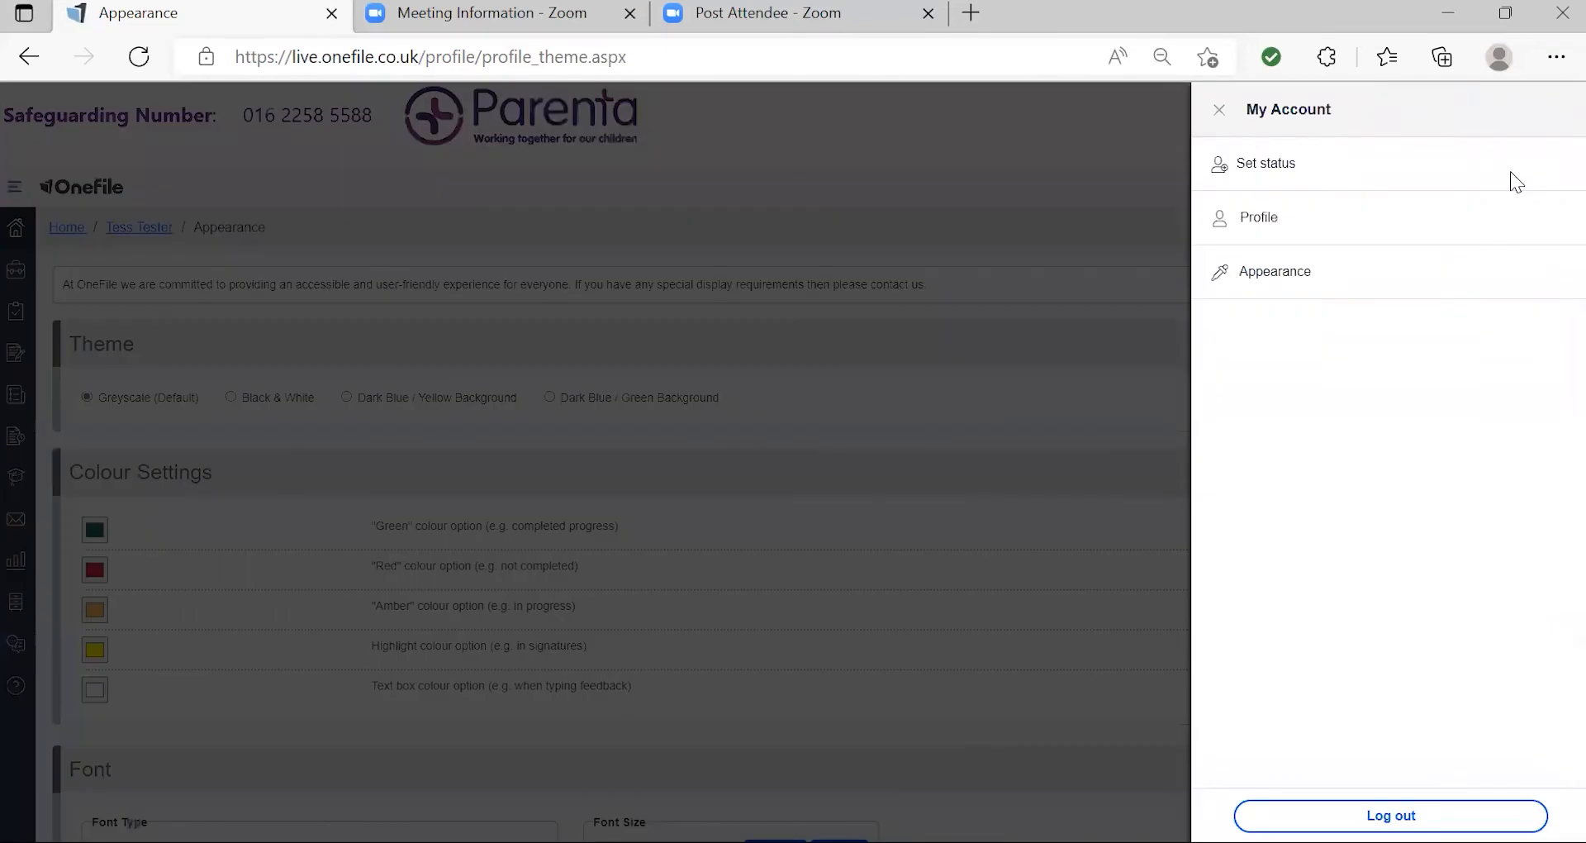
pyautogui.click(1304, 177)
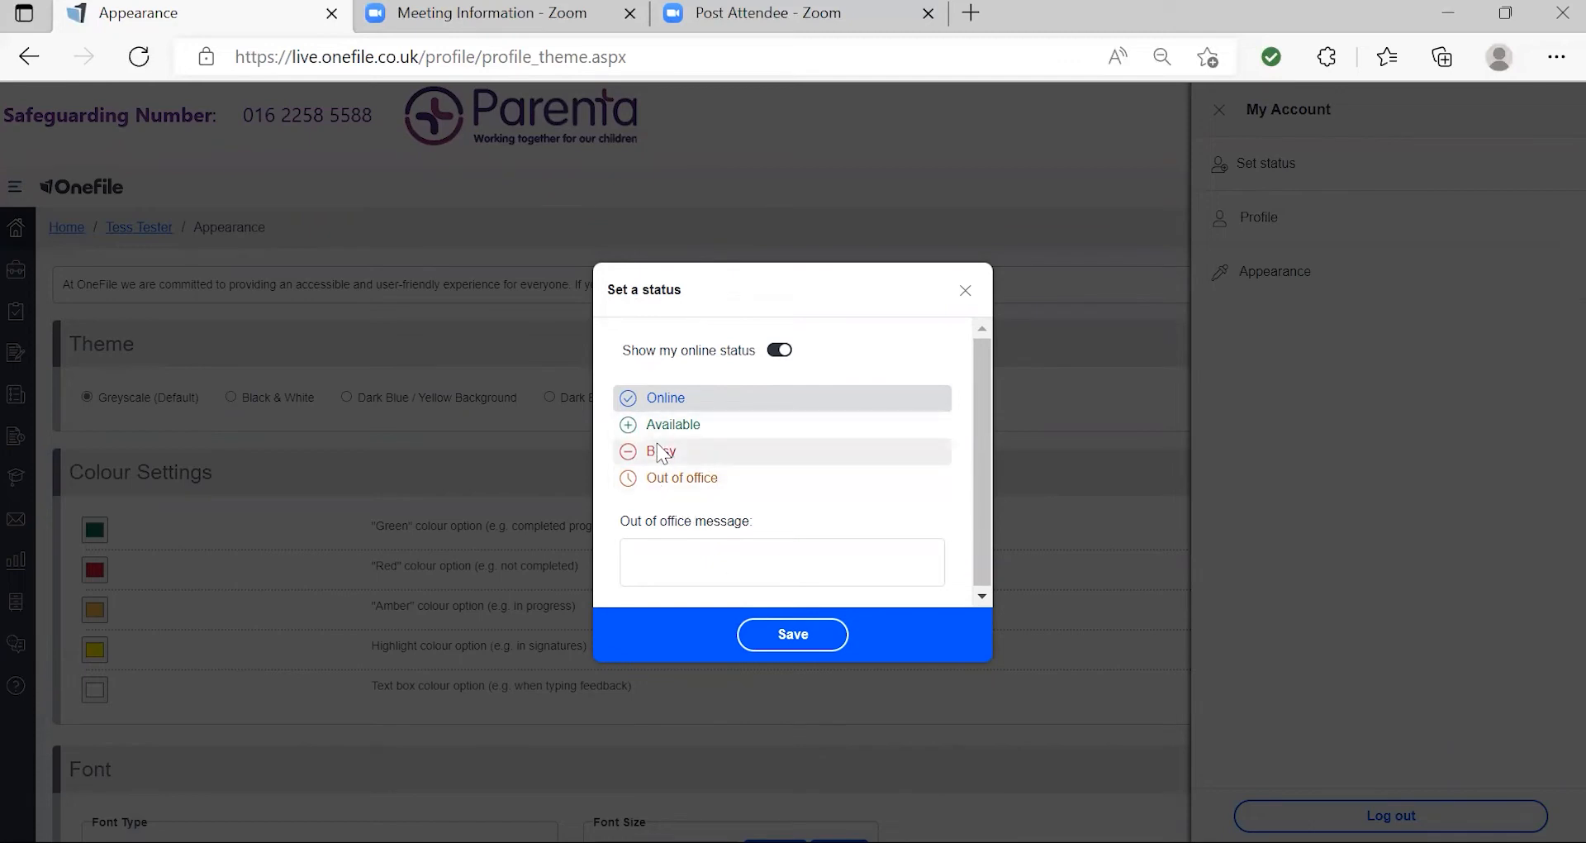
pyautogui.click(963, 290)
pyautogui.click(1044, 163)
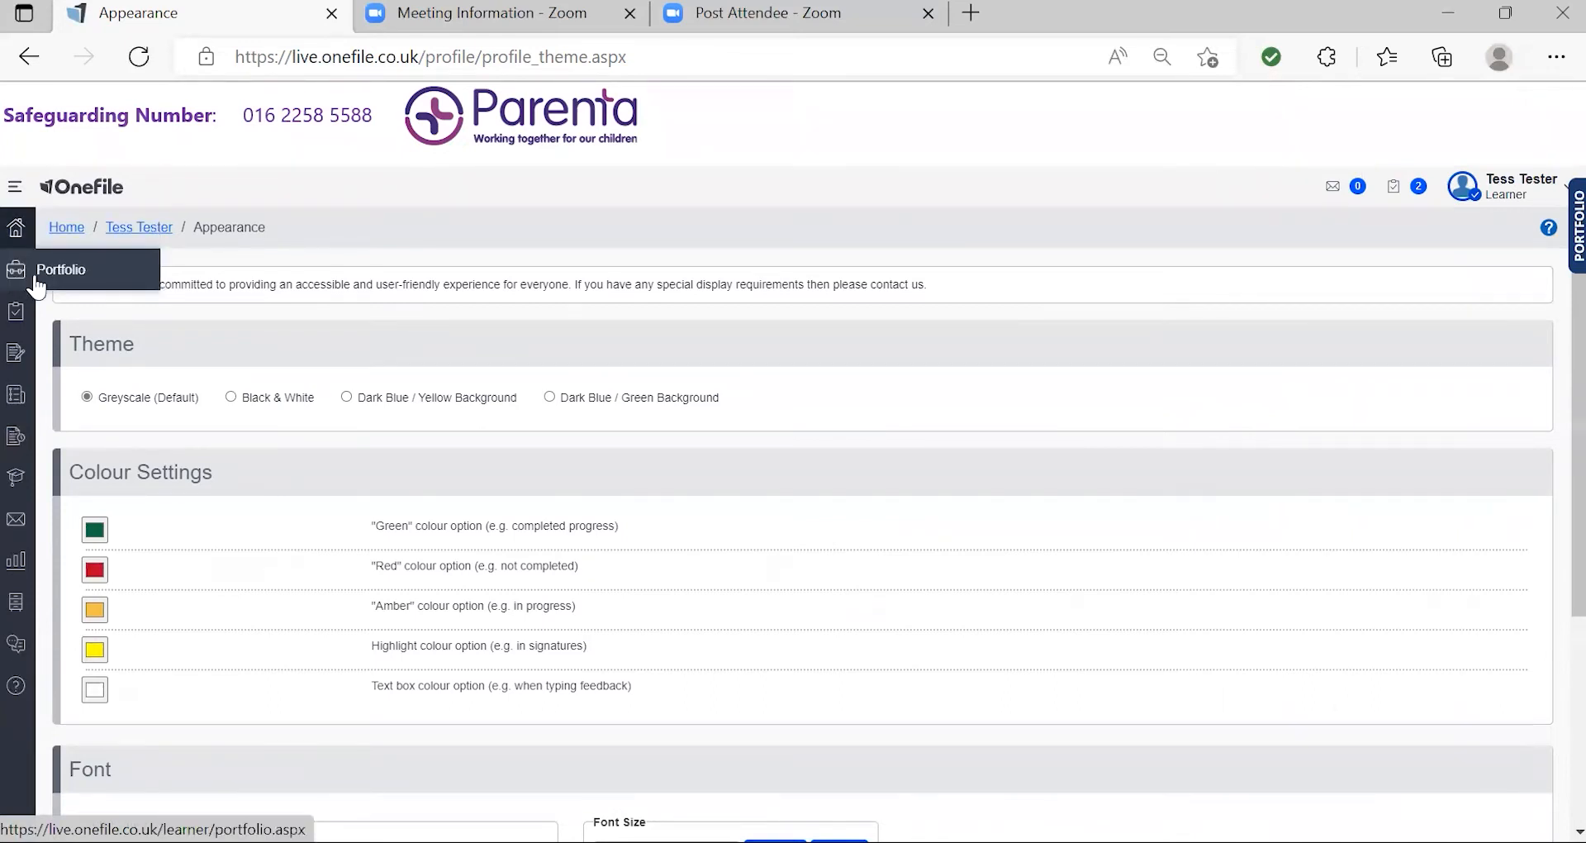
# Open the learner portfolio, compare its full and simple views, and review the learning aims and activity options in Simple view.
pyautogui.click(70, 281)
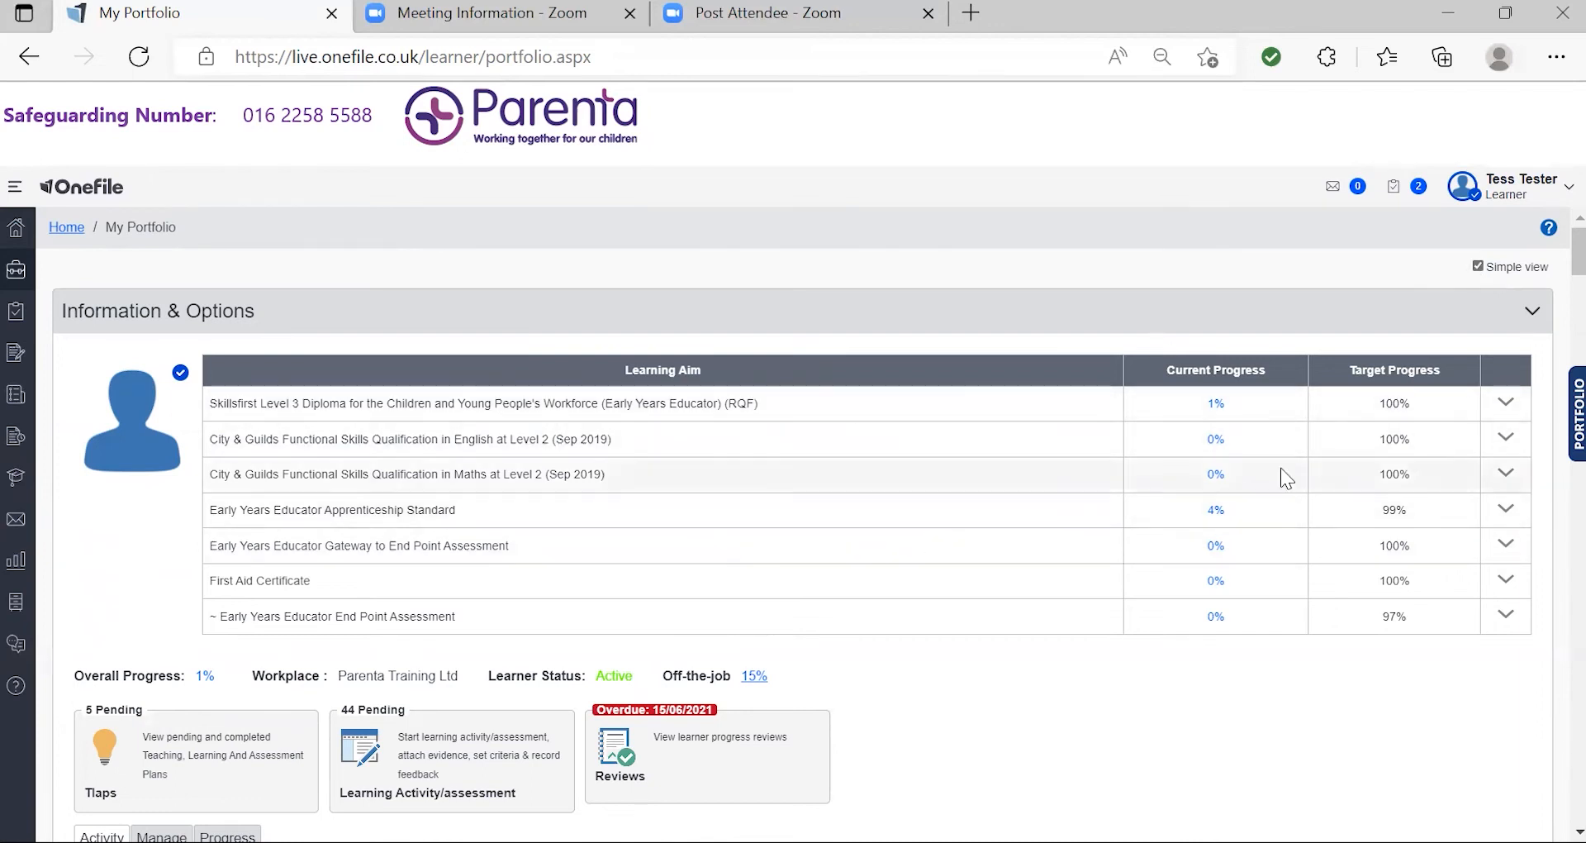
pyautogui.click(1478, 267)
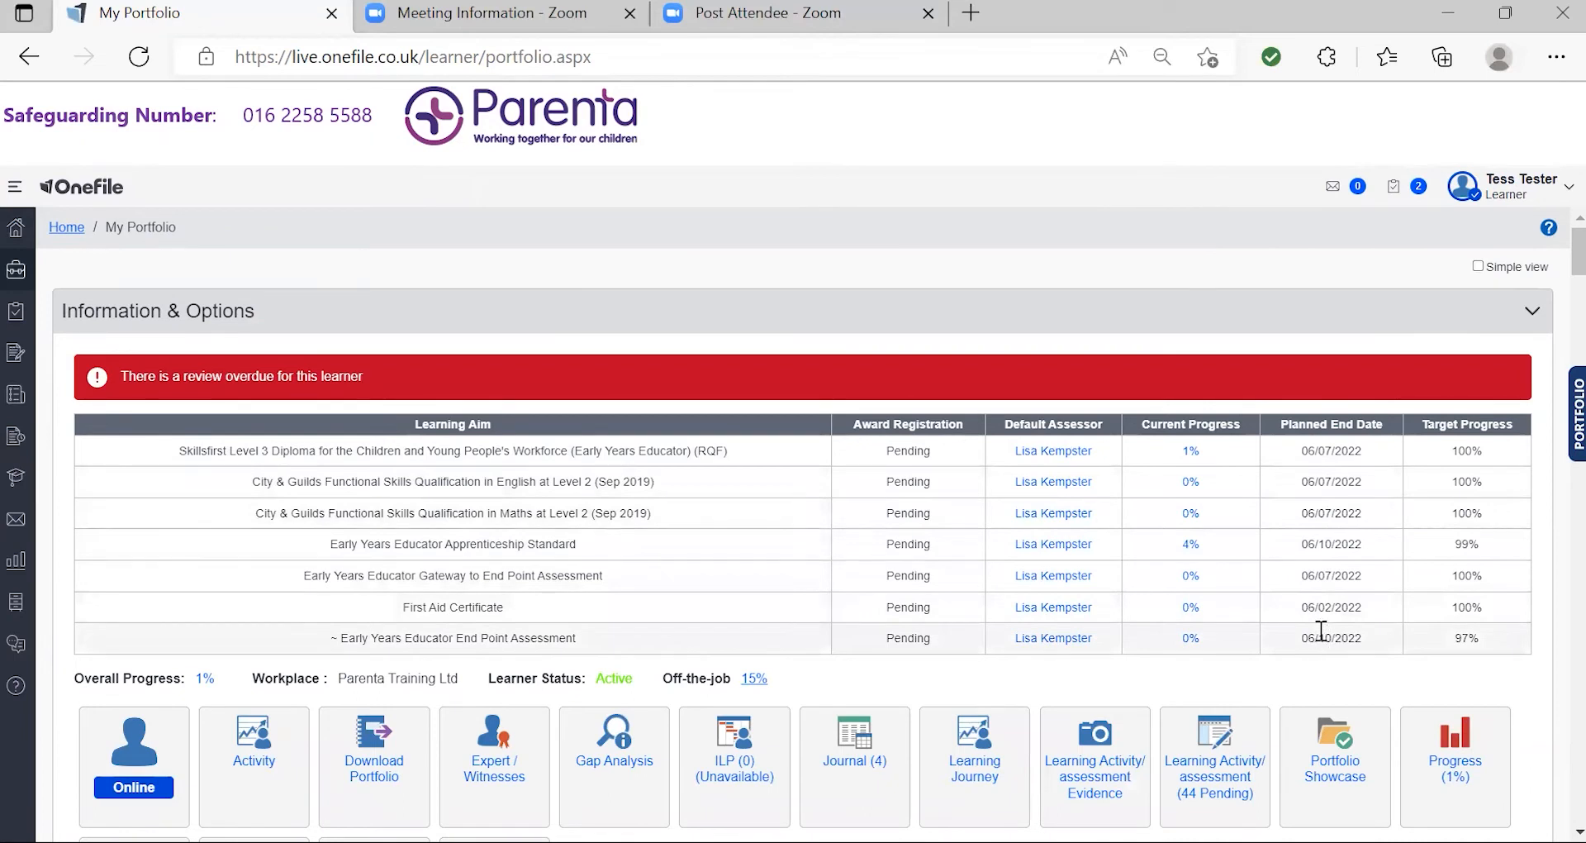
pyautogui.click(1476, 266)
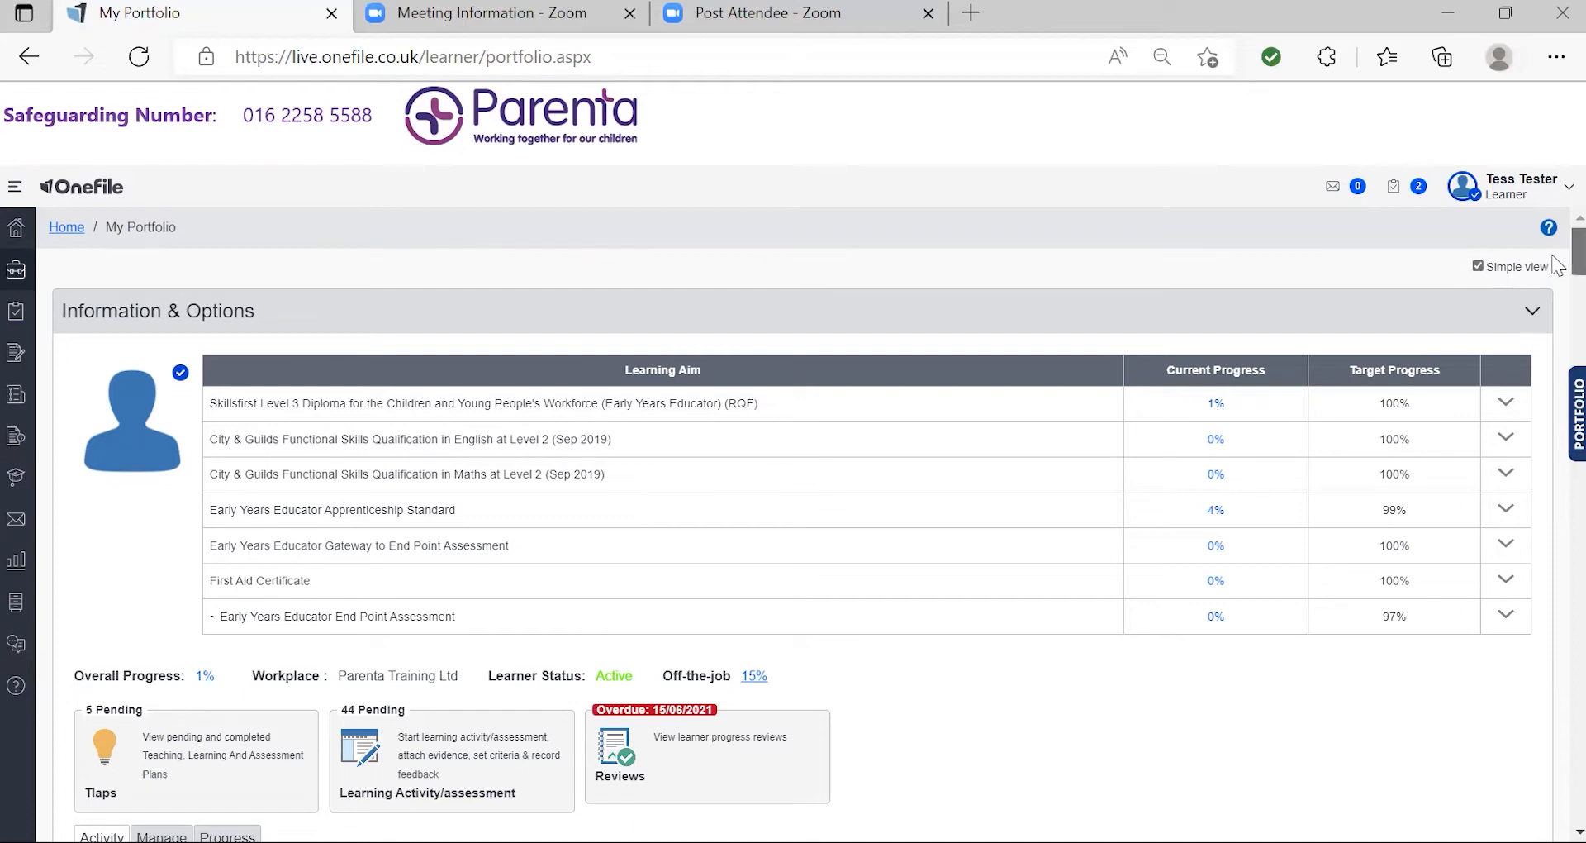
pyautogui.scroll(-4, 1558, 265)
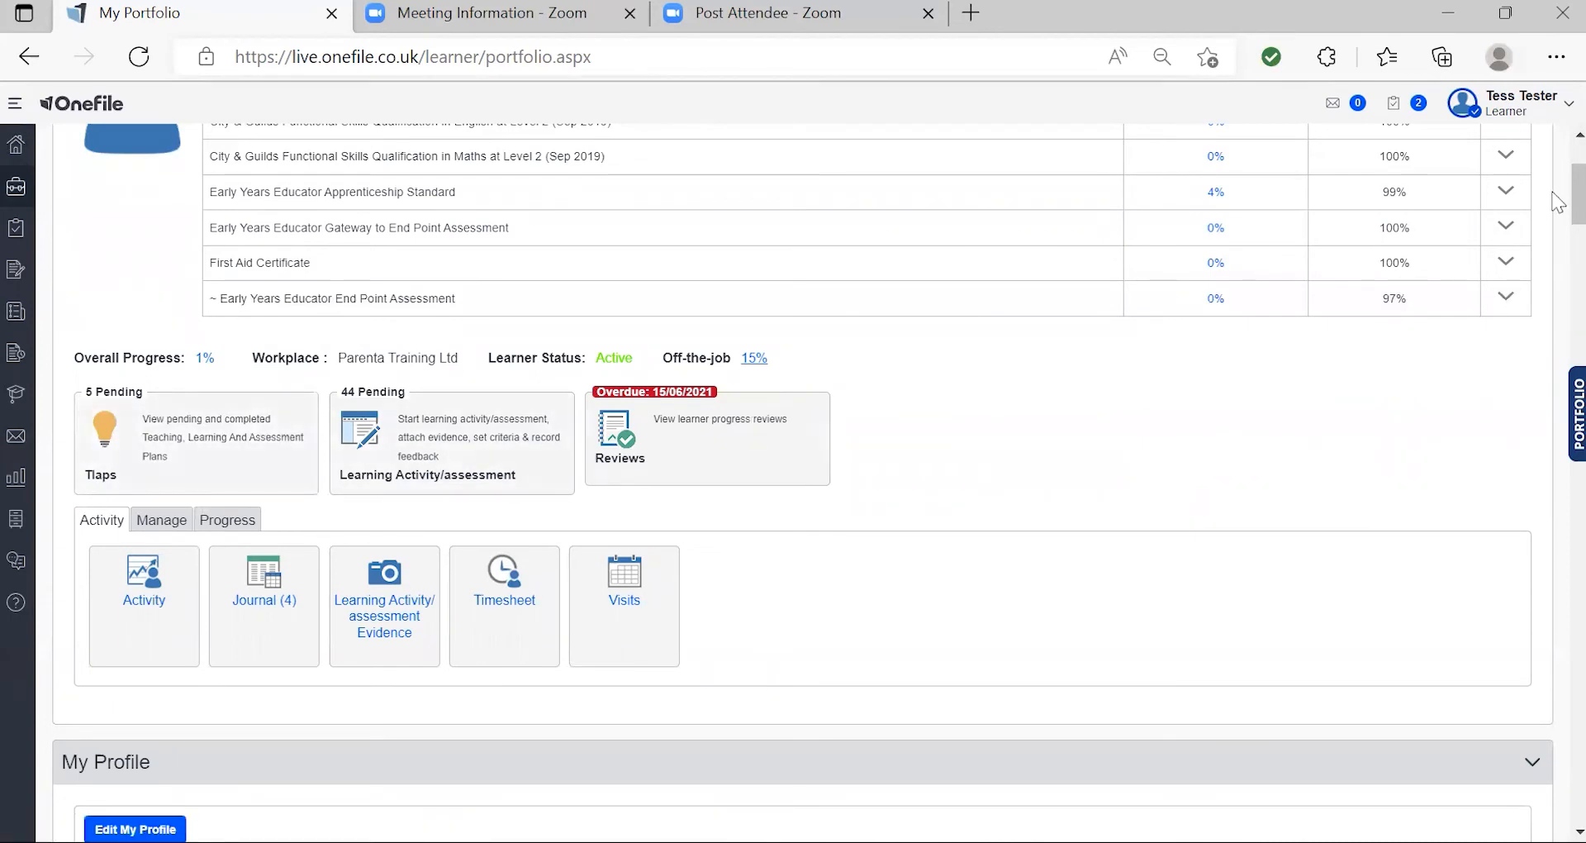
pyautogui.scroll(2, 1558, 205)
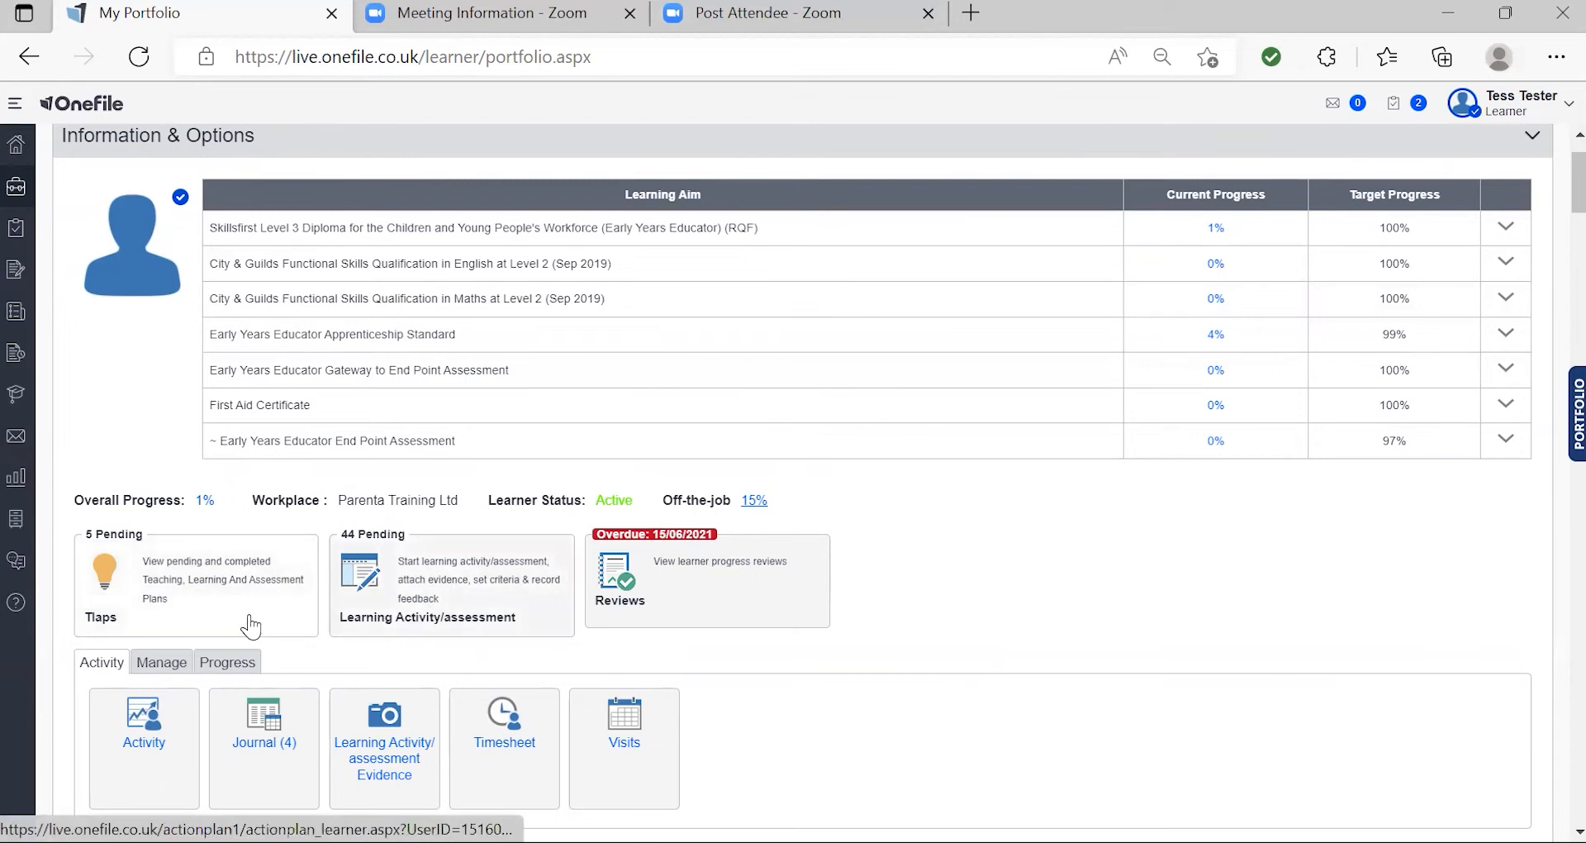
# Open the pending Teaching, Learning And Assessment Plan titled "Tue 04/10/2022 Sample Plan" from the portfolio.
pyautogui.click(179, 570)
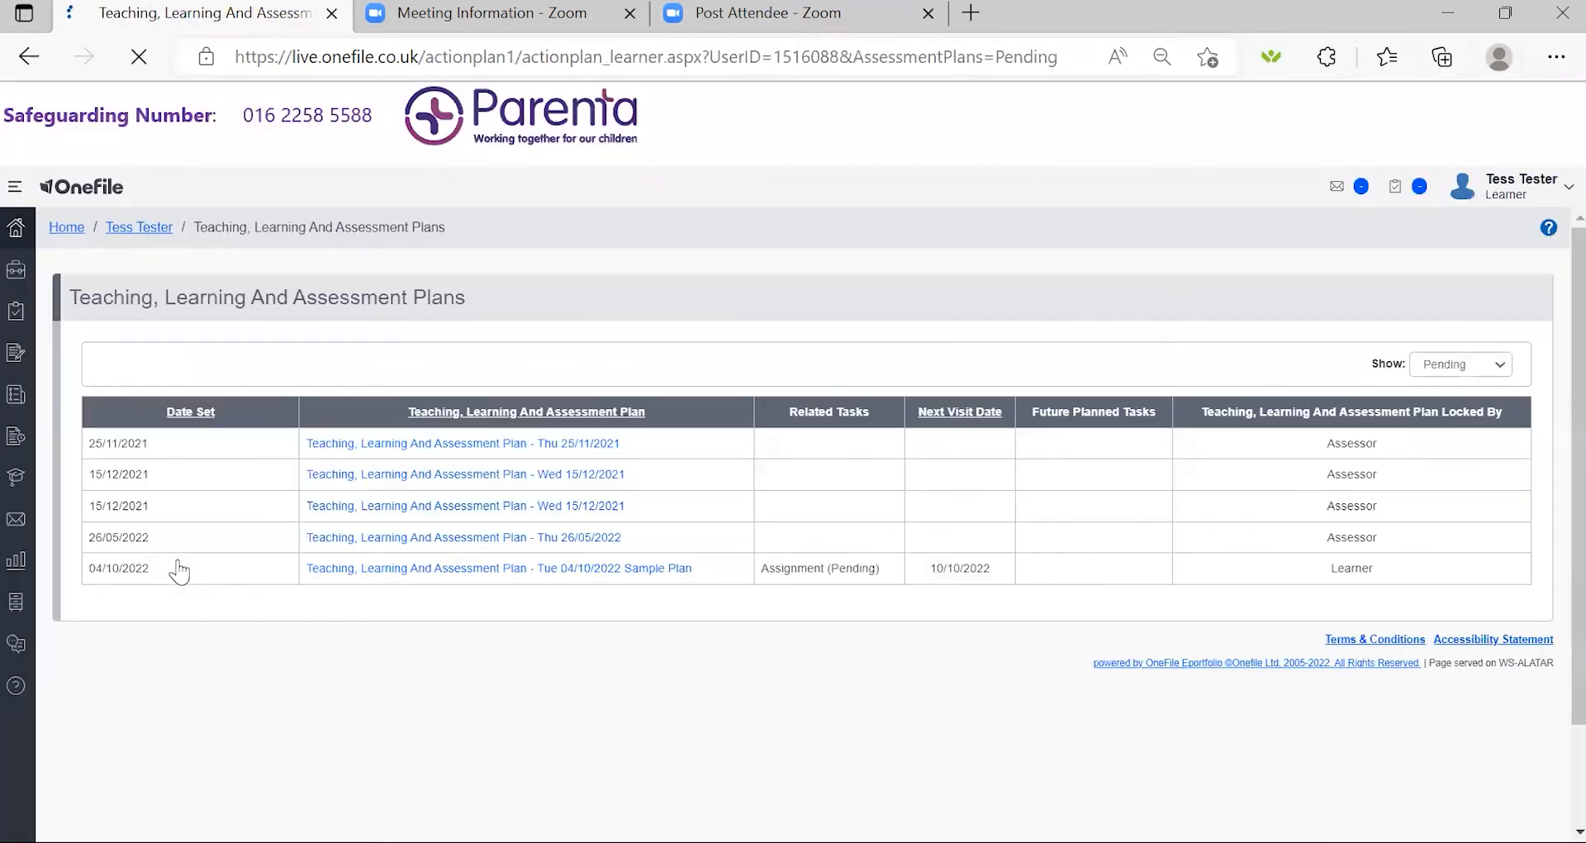
pyautogui.tripleClick(352, 512)
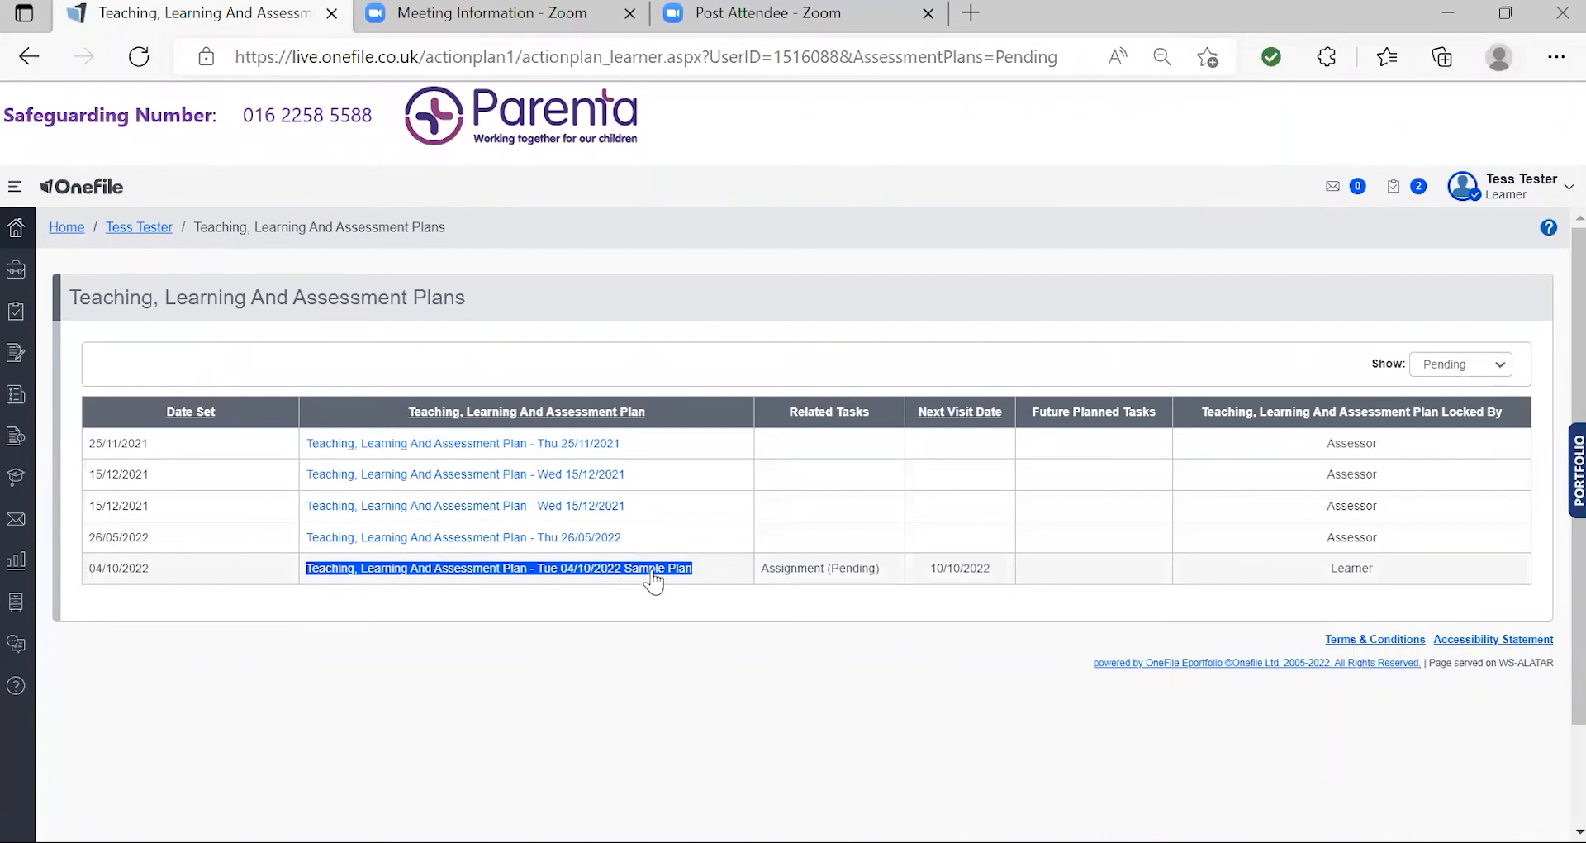
pyautogui.tripleClick(383, 576)
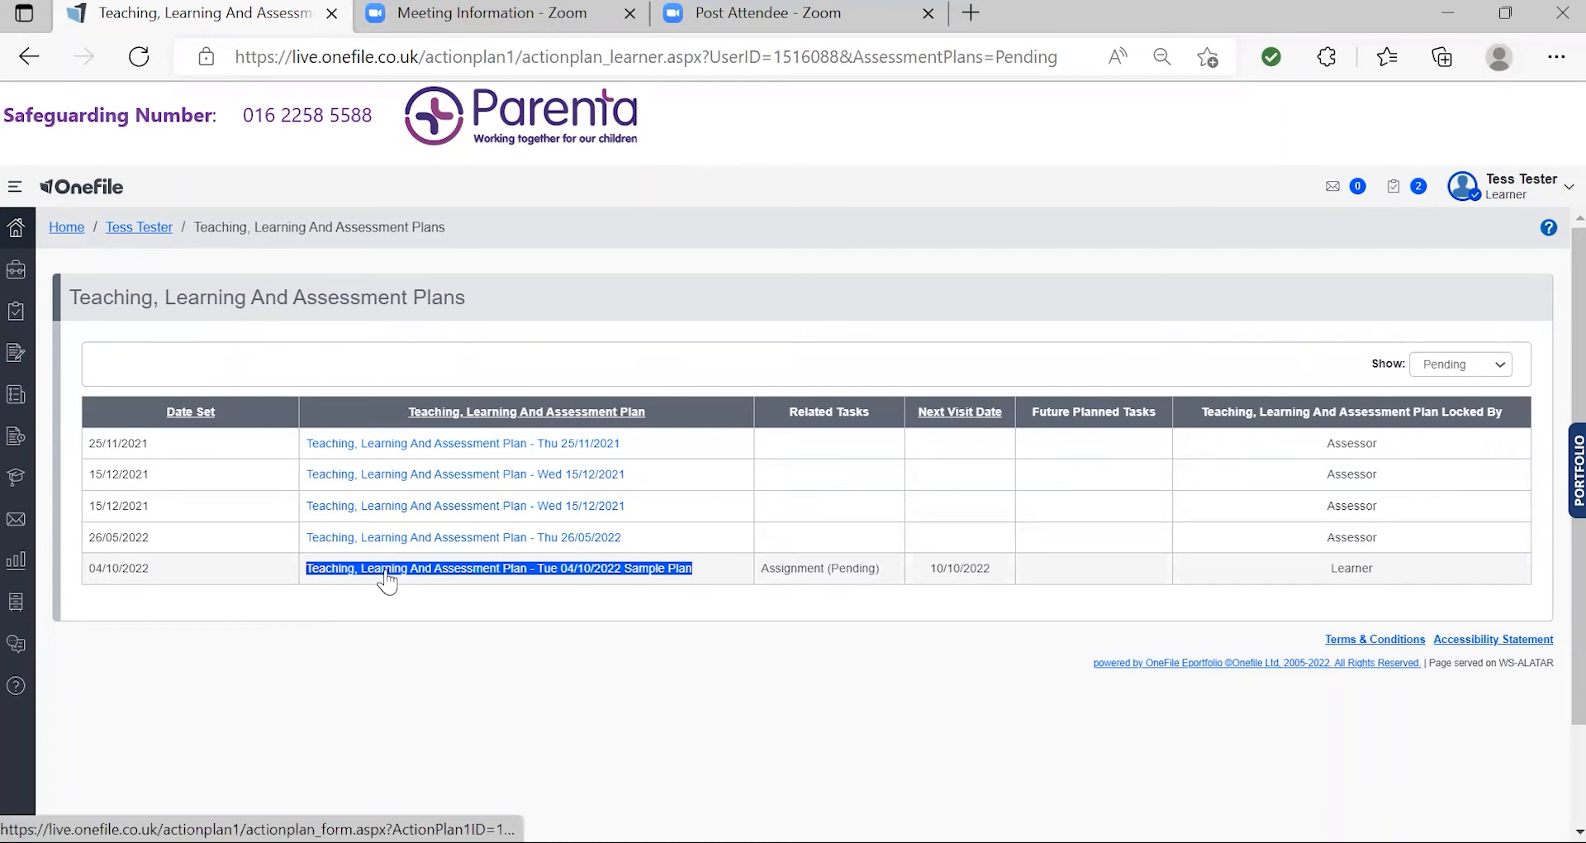
pyautogui.click(146, 580)
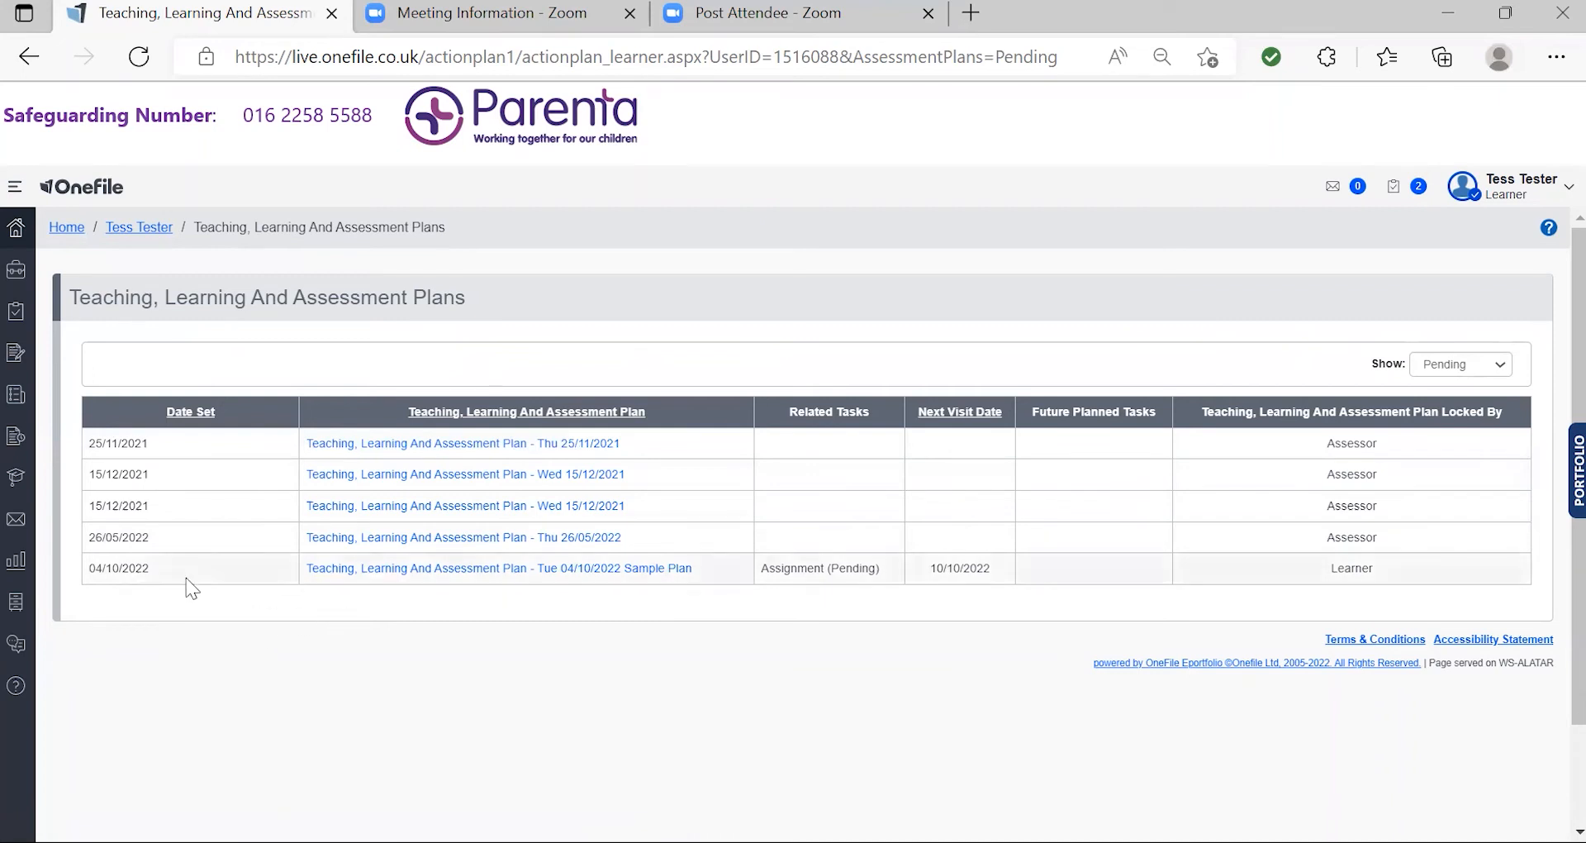
pyautogui.tripleClick(364, 577)
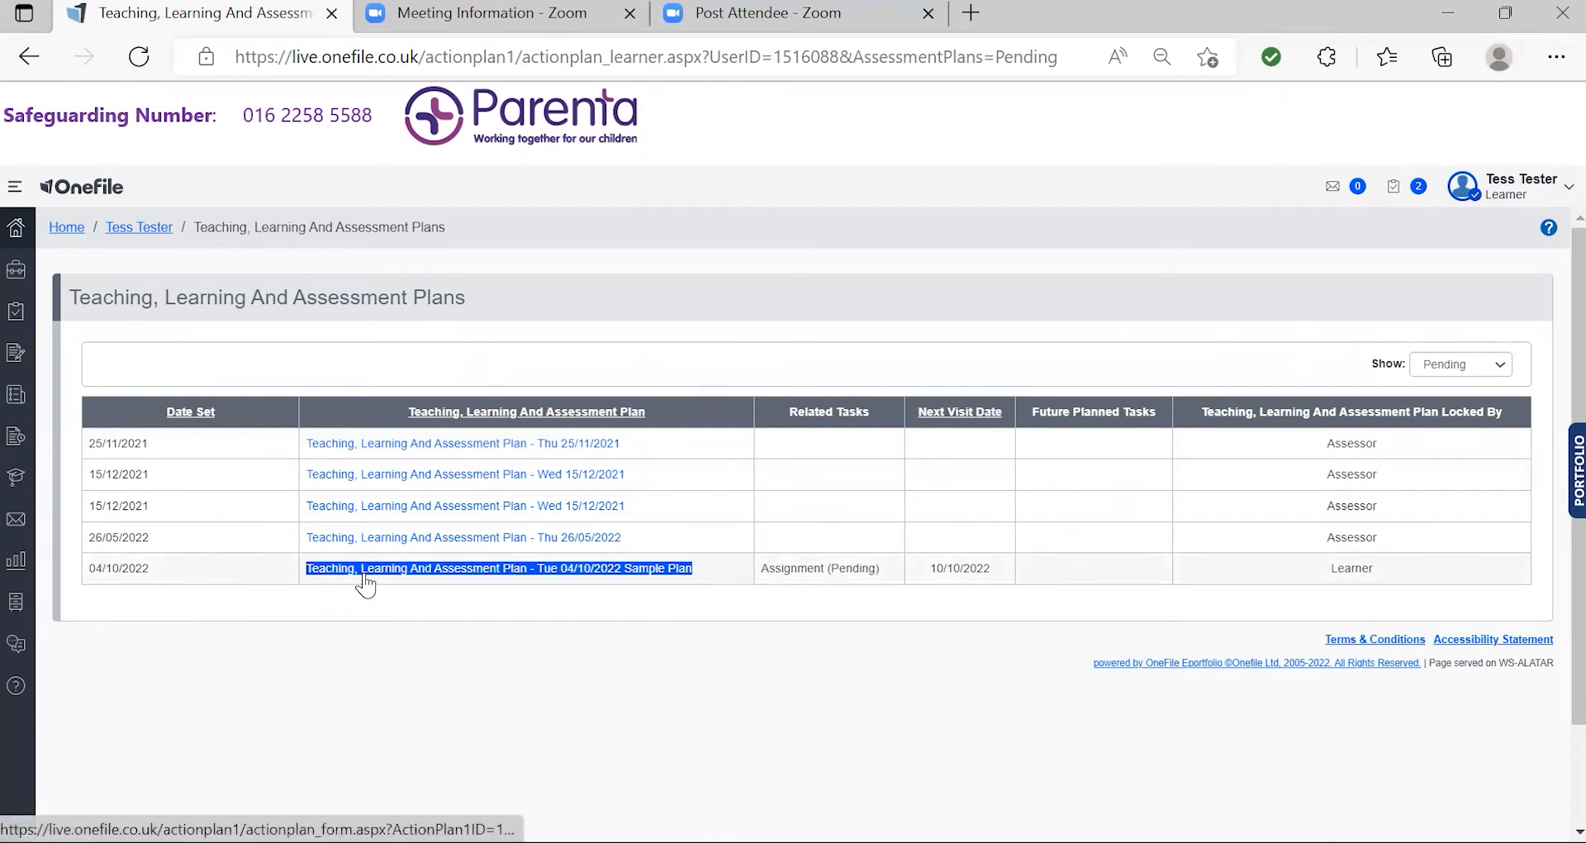
pyautogui.click(365, 578)
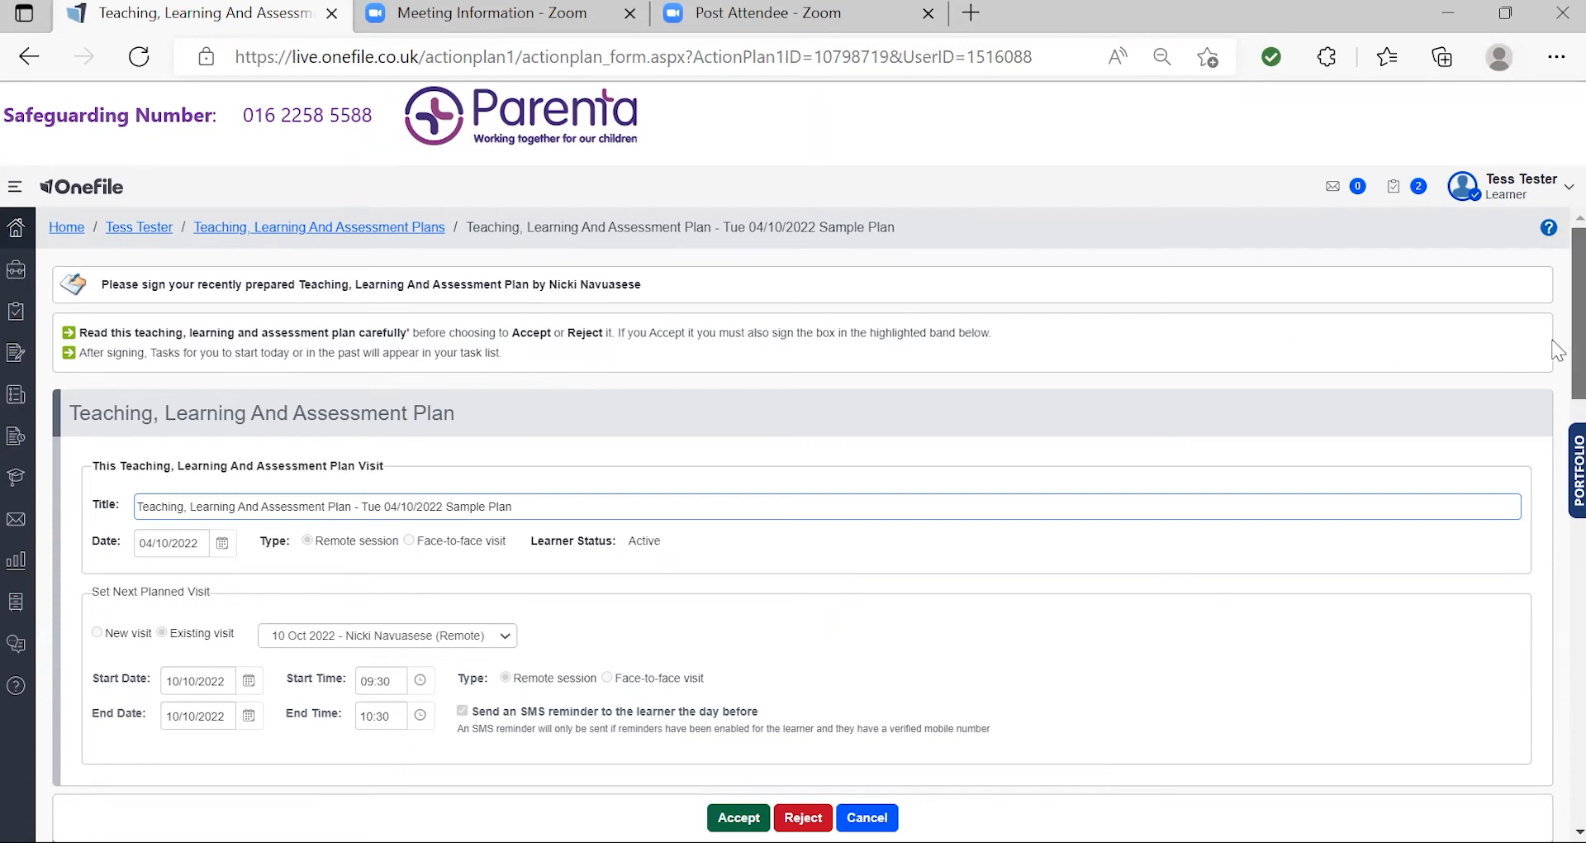
# Review the sample plan's visit details and tasks, sign it as the learner, and accept it.
pyautogui.scroll(-3, 1558, 347)
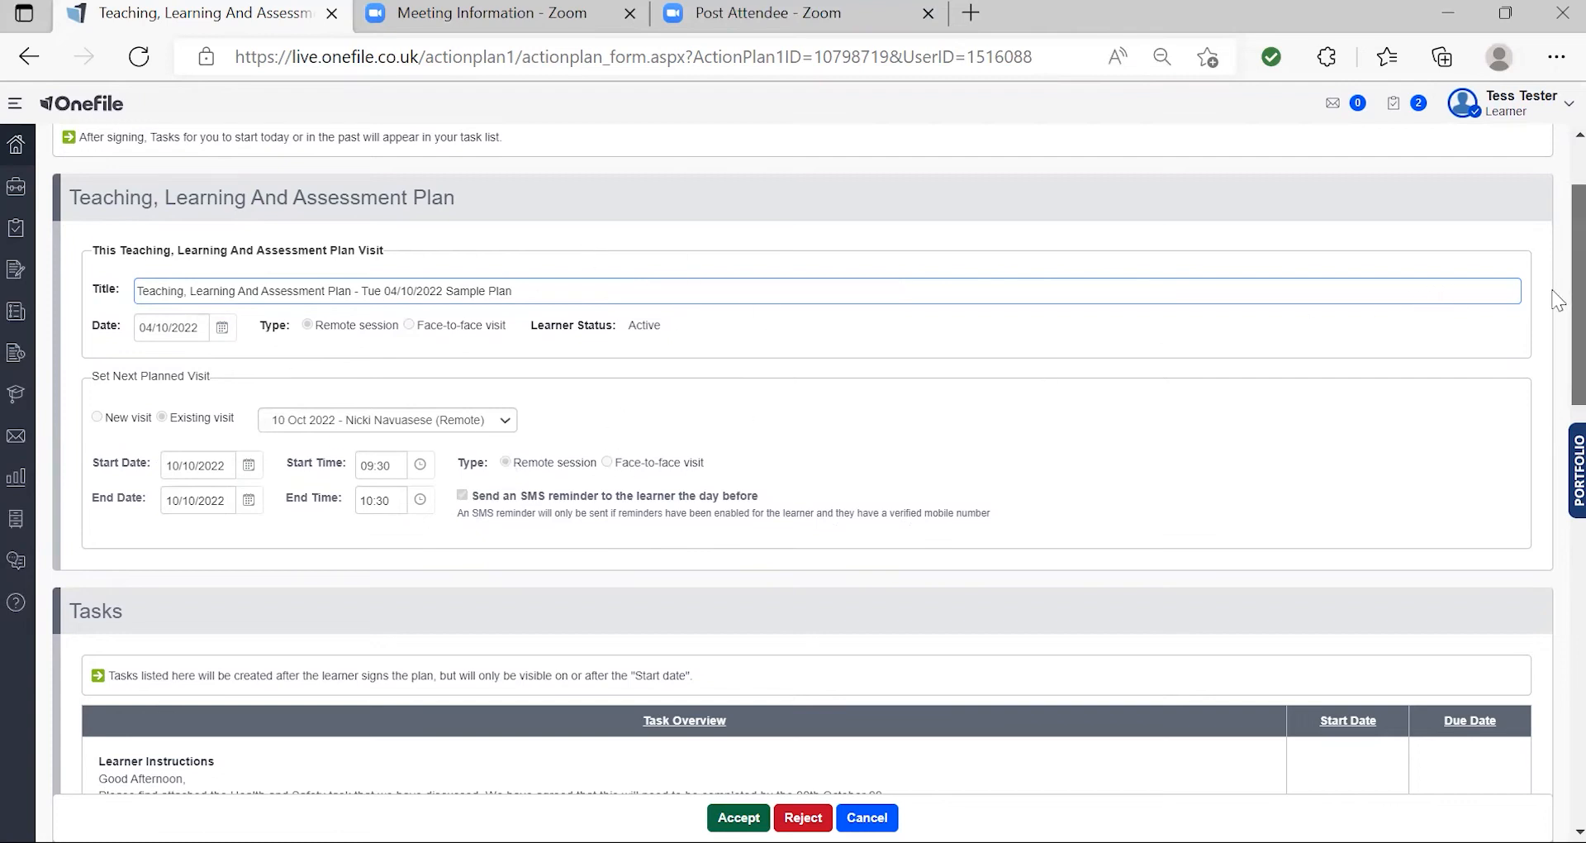
pyautogui.moveTo(1558, 300); pyautogui.dragTo(1558, 454)
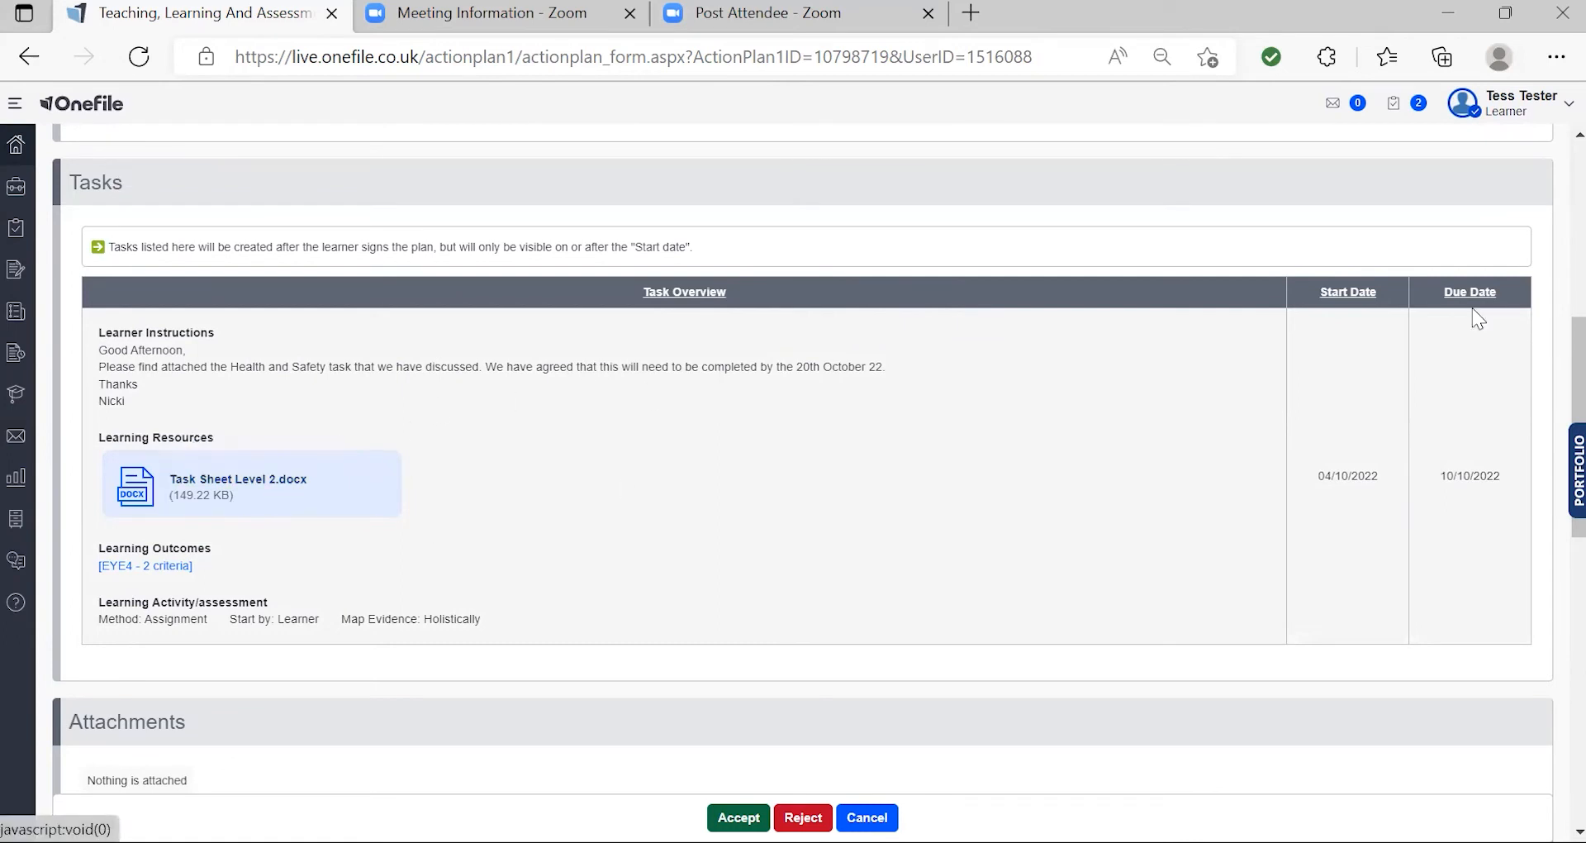
pyautogui.moveTo(1558, 364); pyautogui.dragTo(1558, 635)
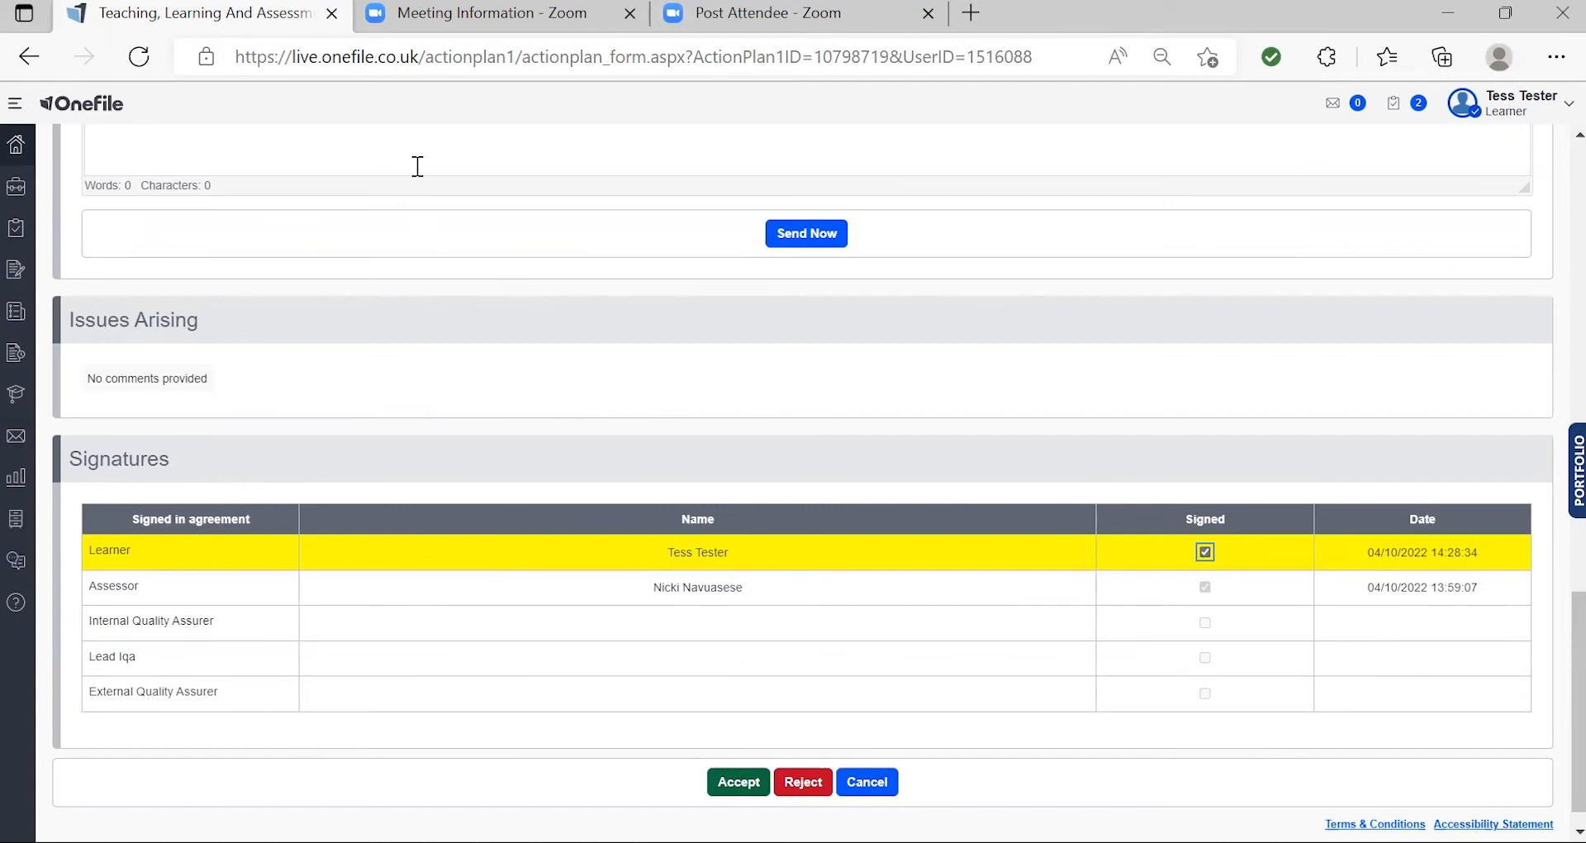
pyautogui.click(735, 783)
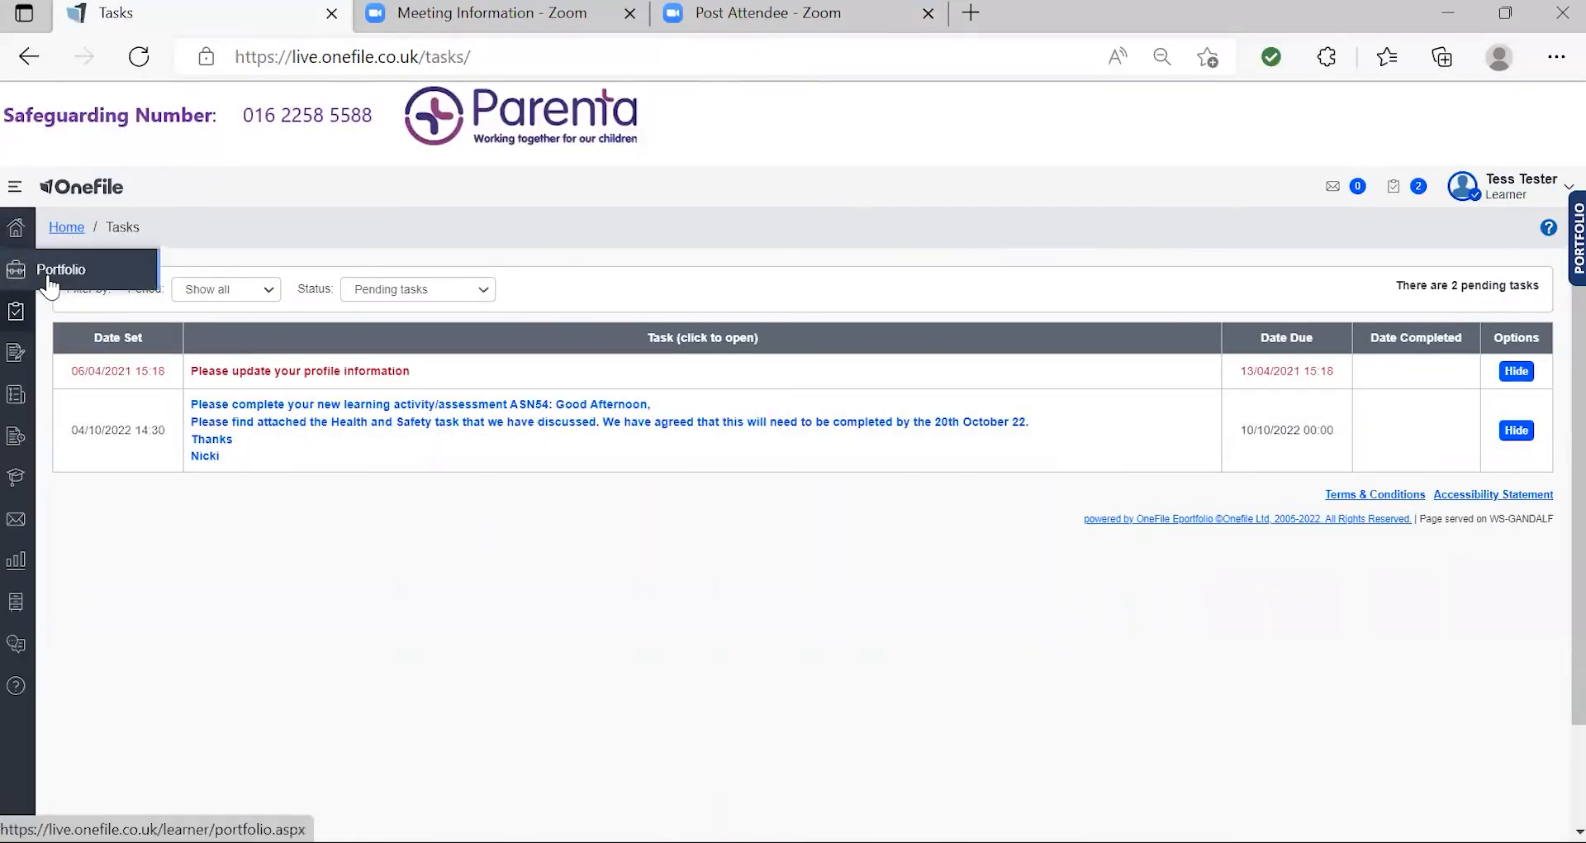
# Open the portfolio's pending learning activities and open the sample plan related to assignment ASN54.
pyautogui.click(48, 277)
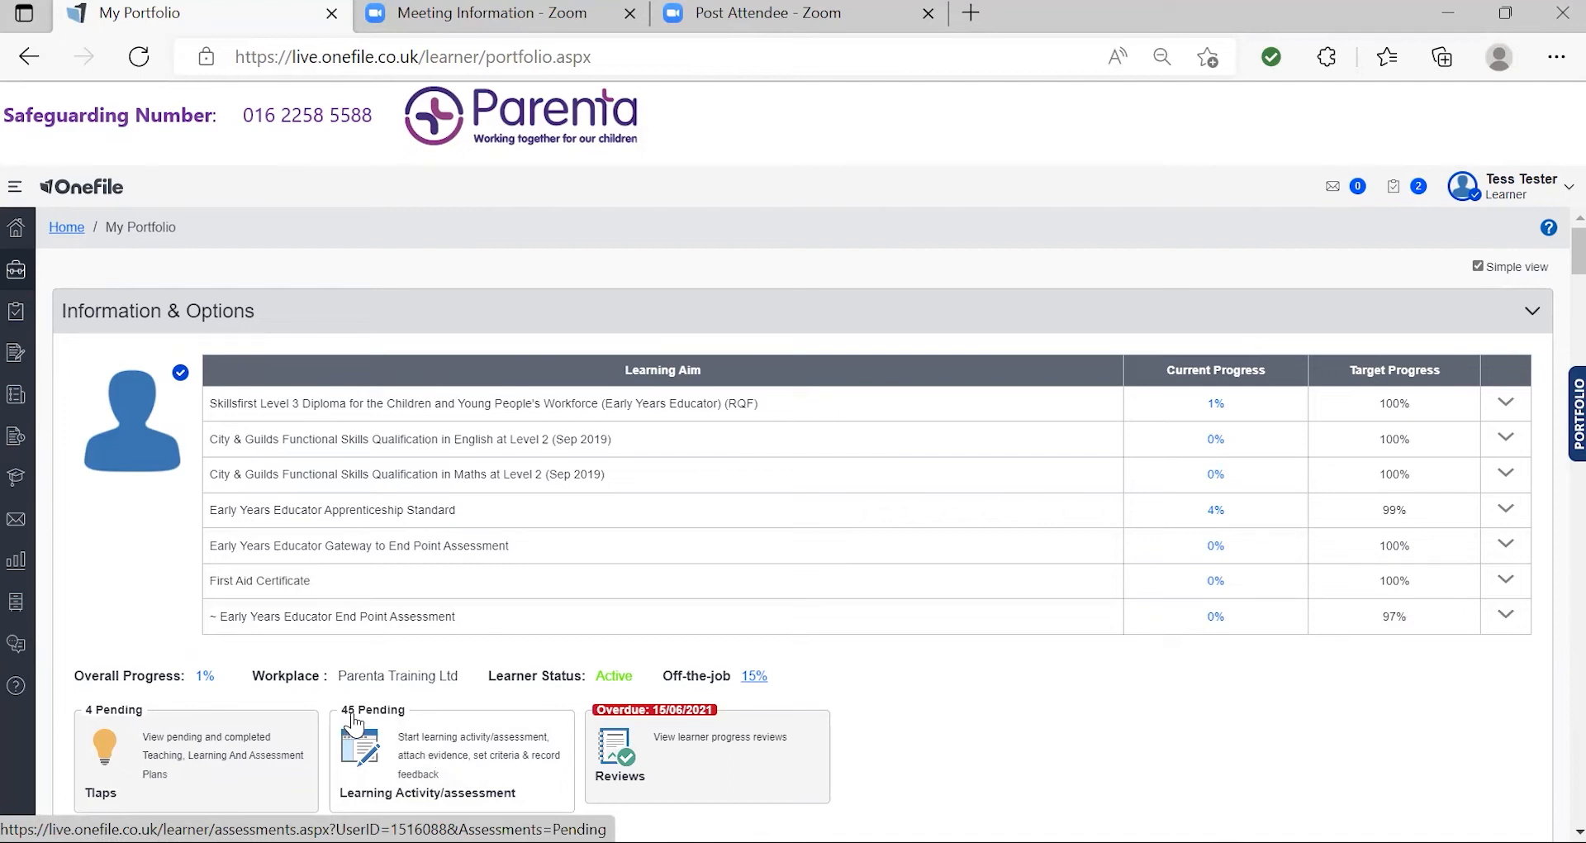
pyautogui.click(442, 746)
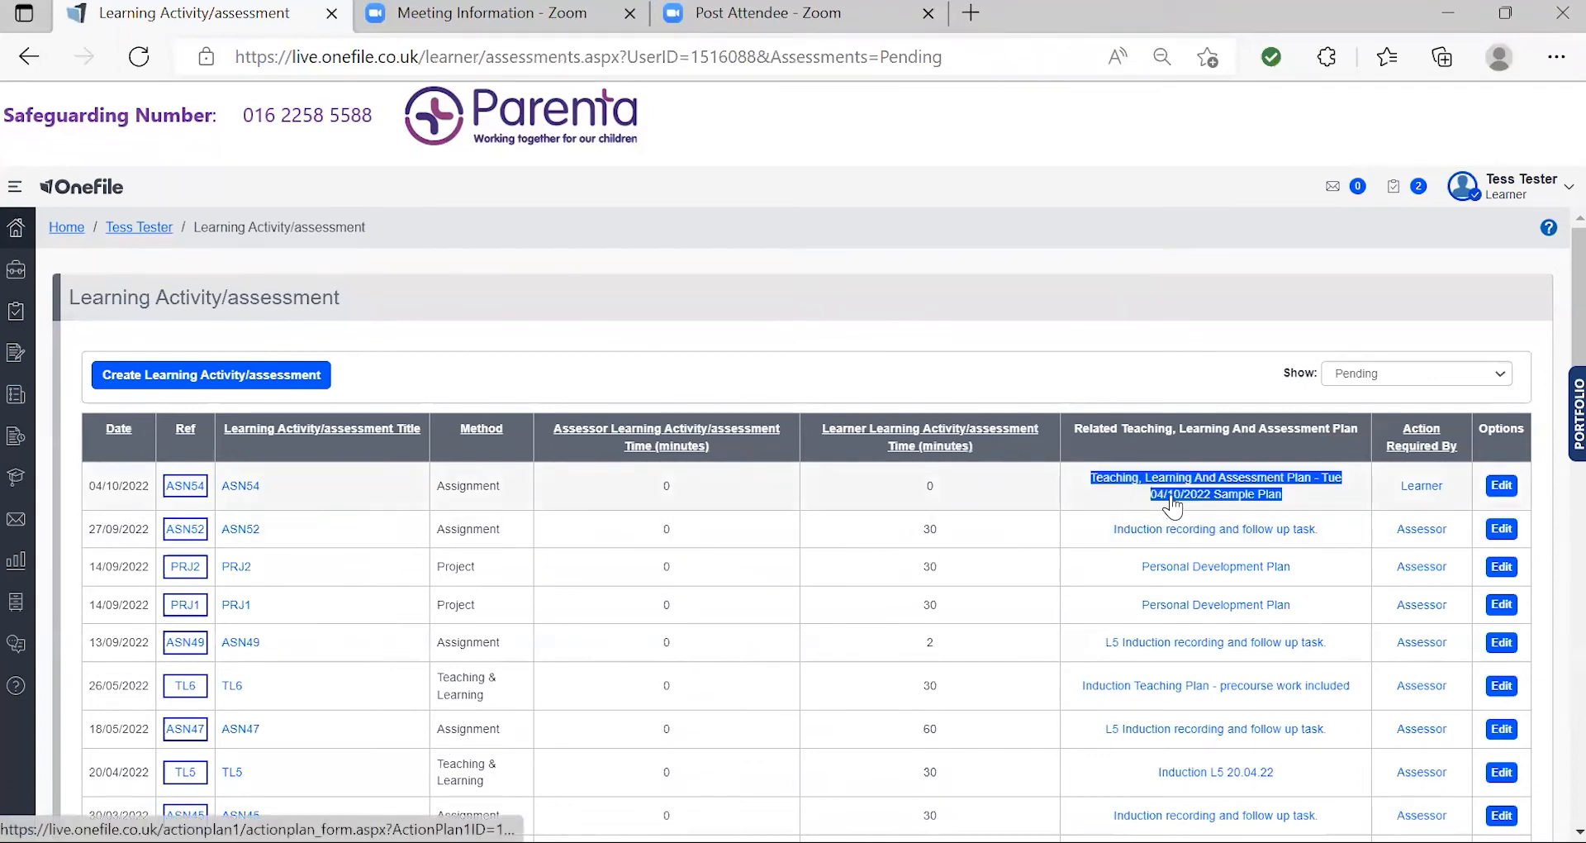
pyautogui.click(97, 487)
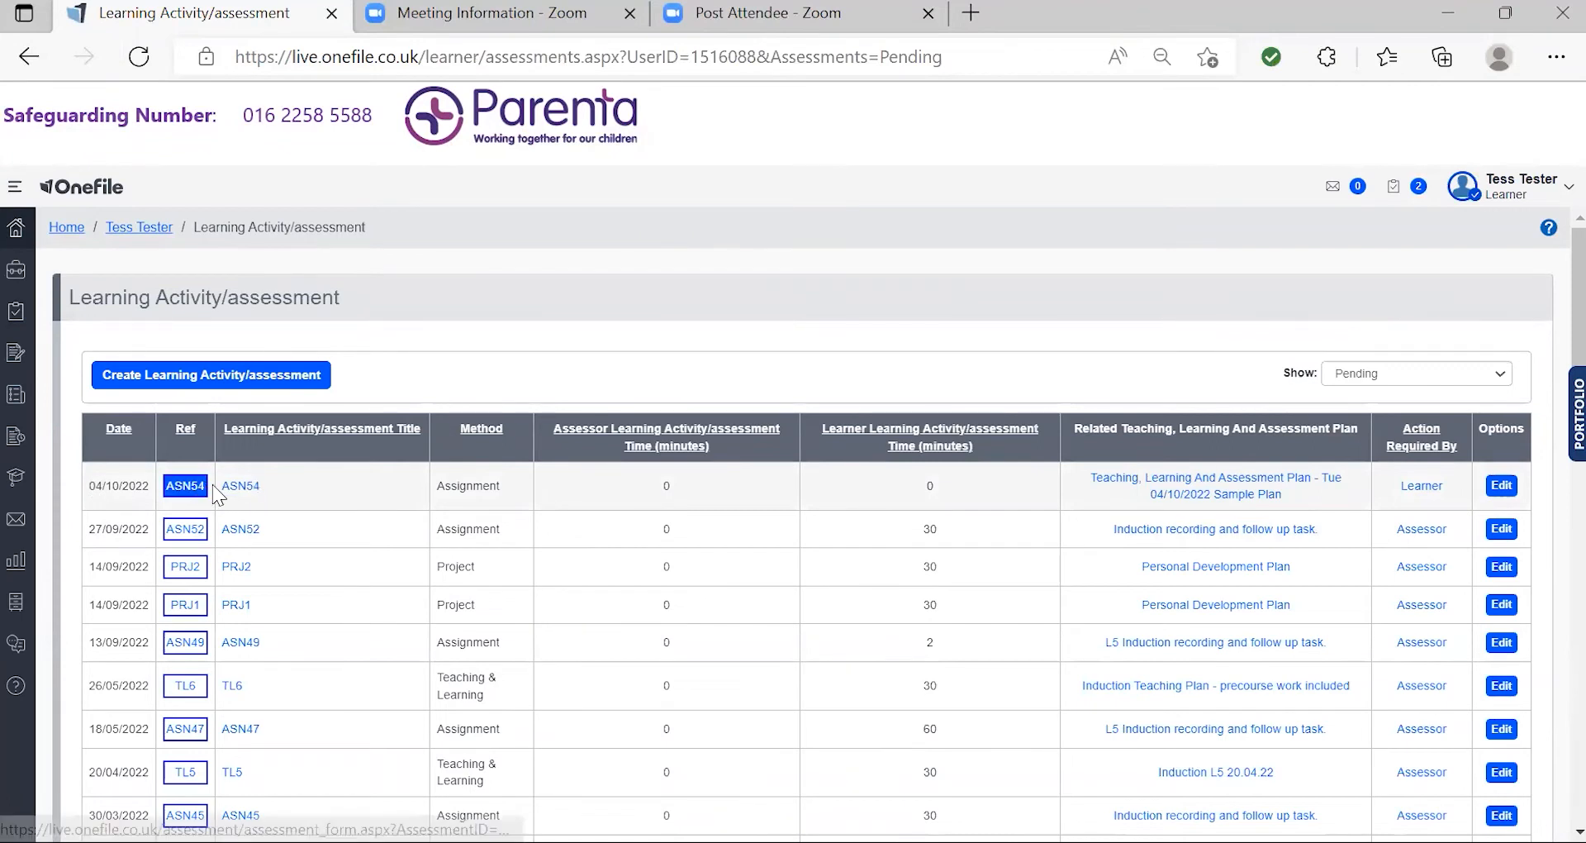
pyautogui.moveTo(1051, 499); pyautogui.dragTo(1214, 508)
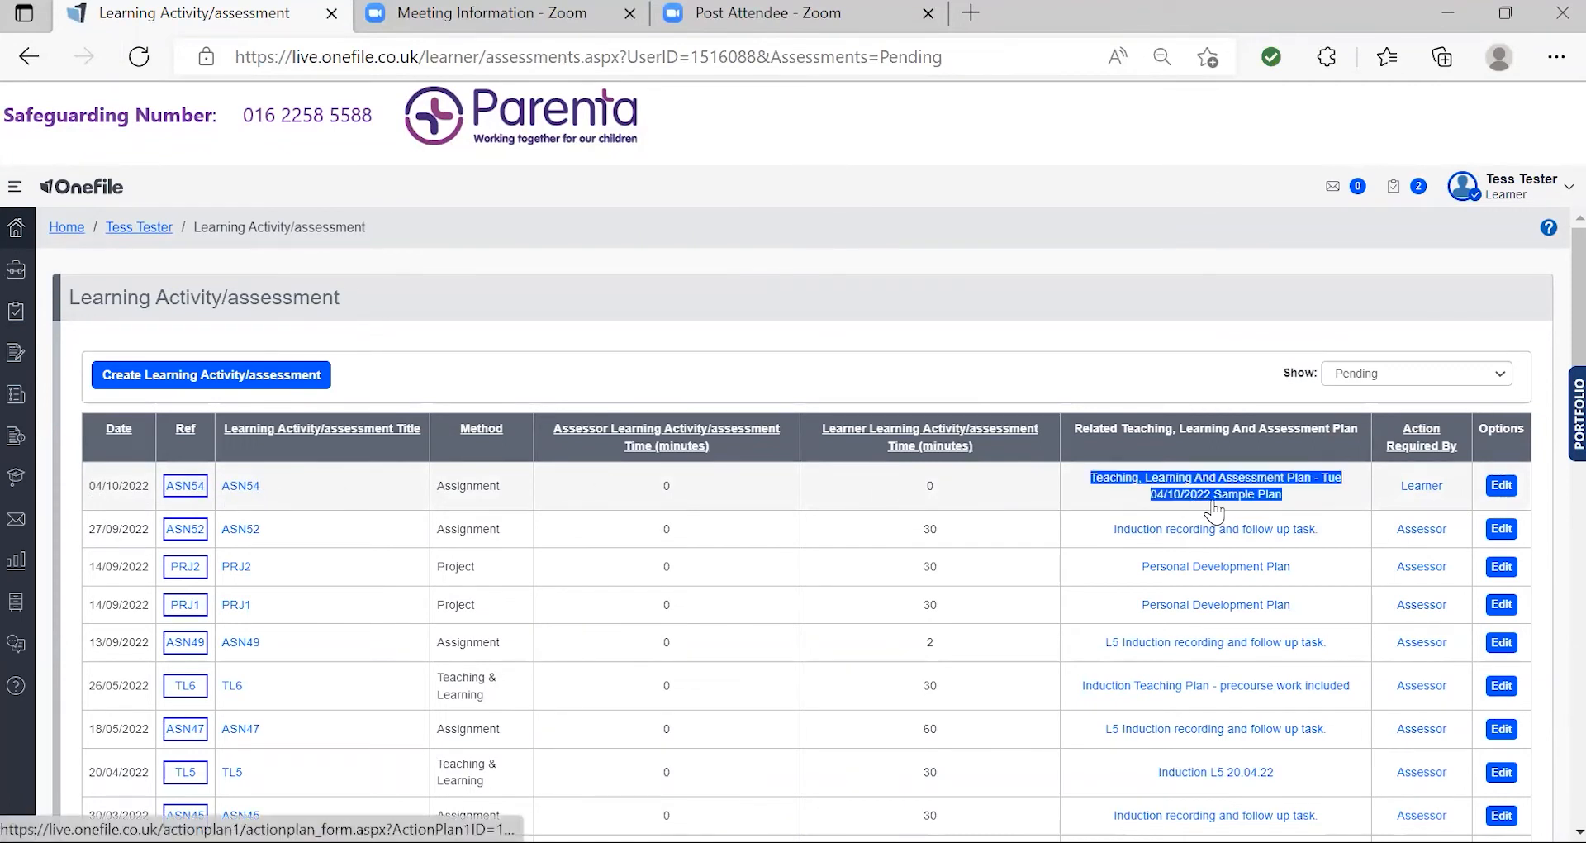
pyautogui.click(1215, 508)
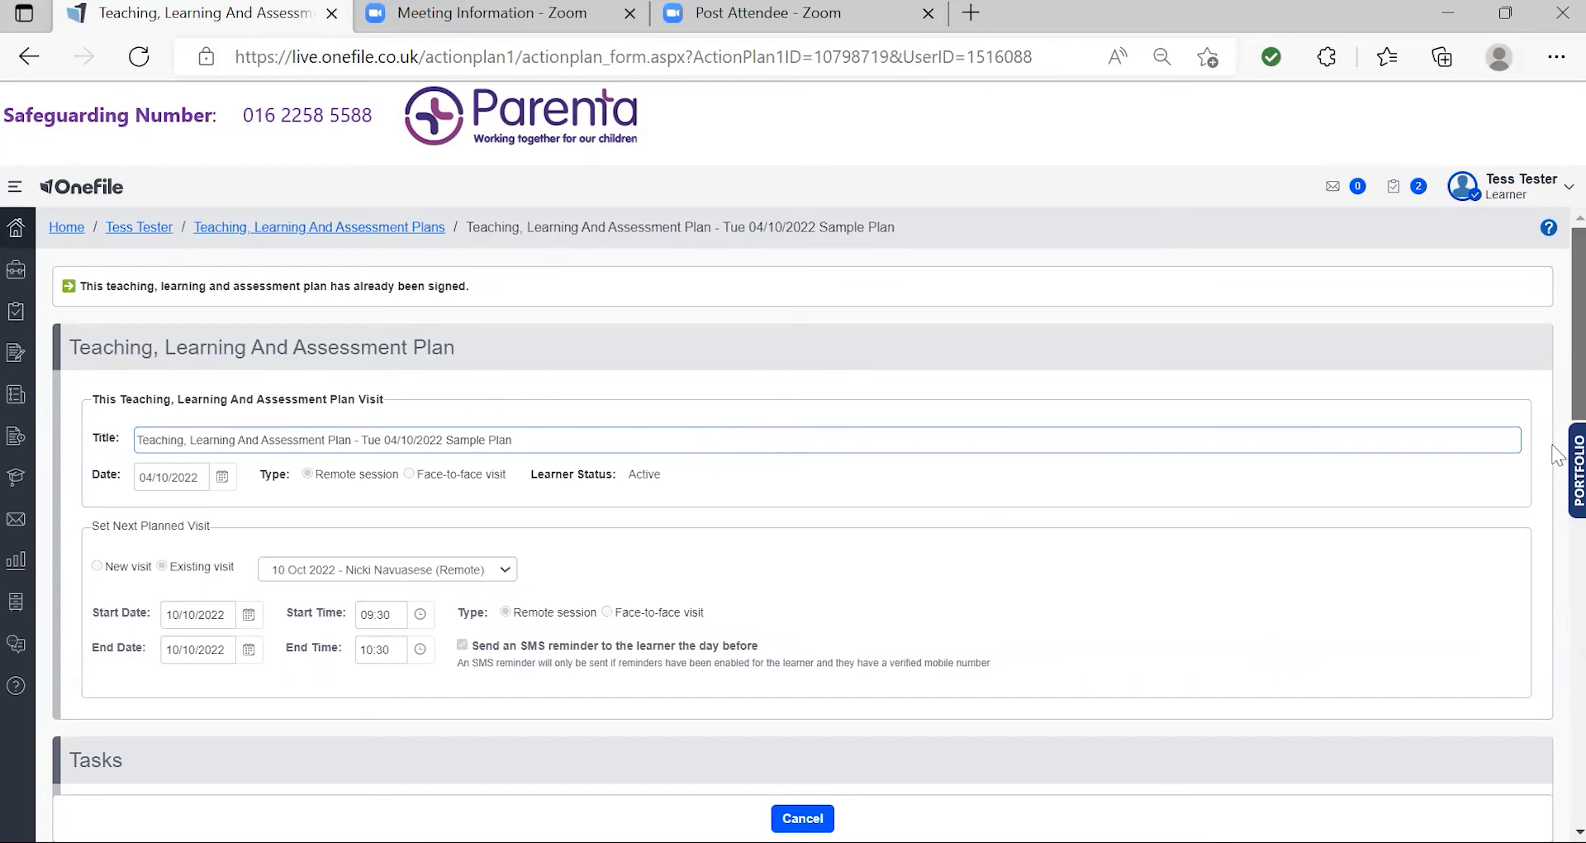
# Review the Health and Safety task in the signed plan and go to its learning activity ASN54.
pyautogui.scroll(-10, 1559, 542)
pyautogui.scroll(5, 1559, 382)
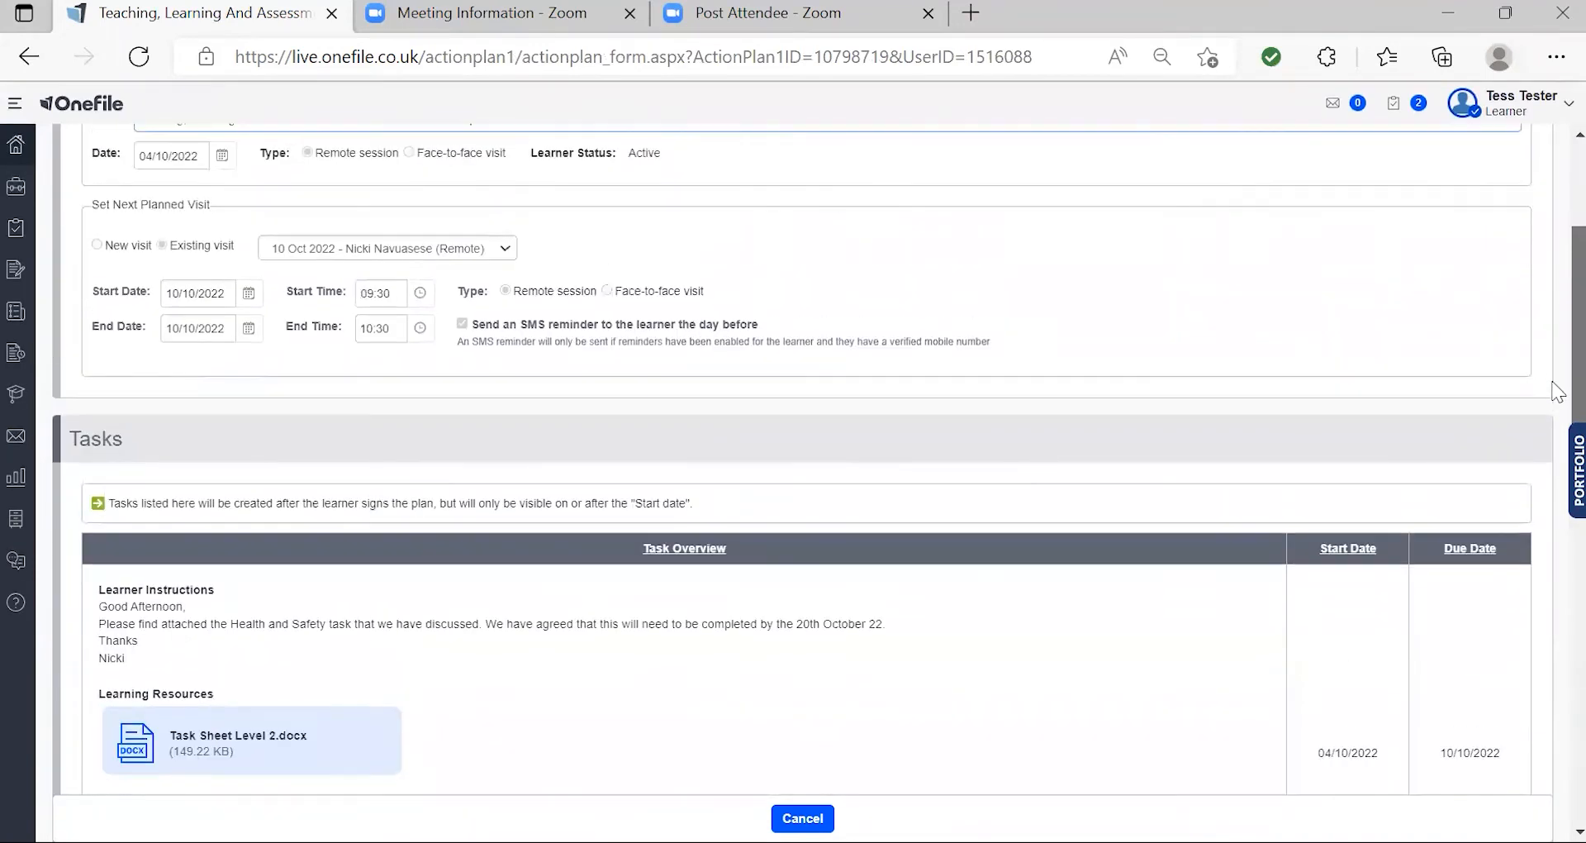
pyautogui.scroll(-4, 1559, 383)
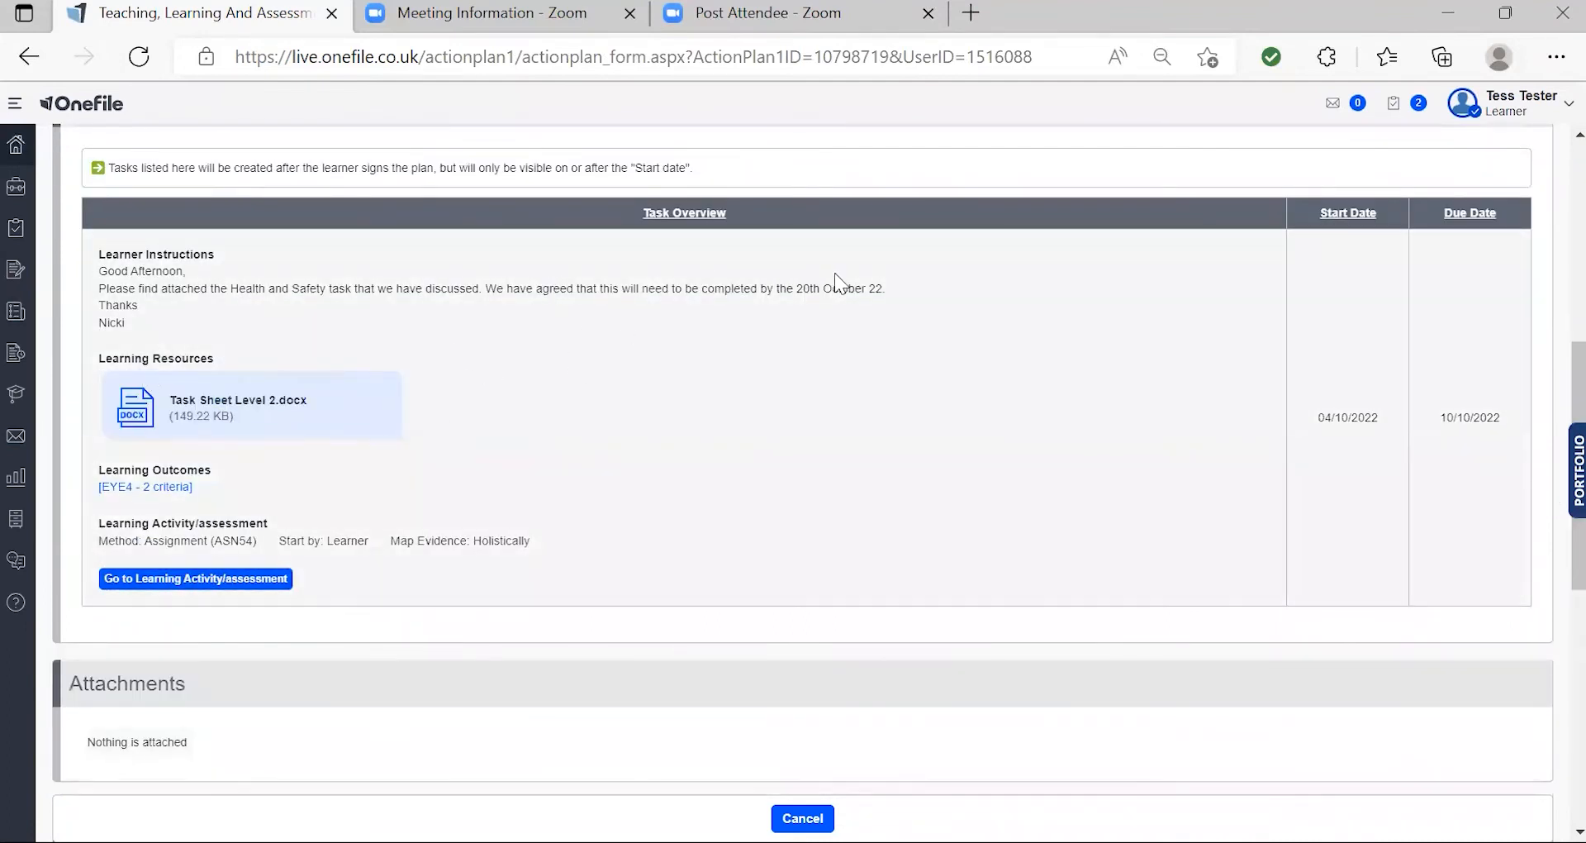
pyautogui.click(241, 585)
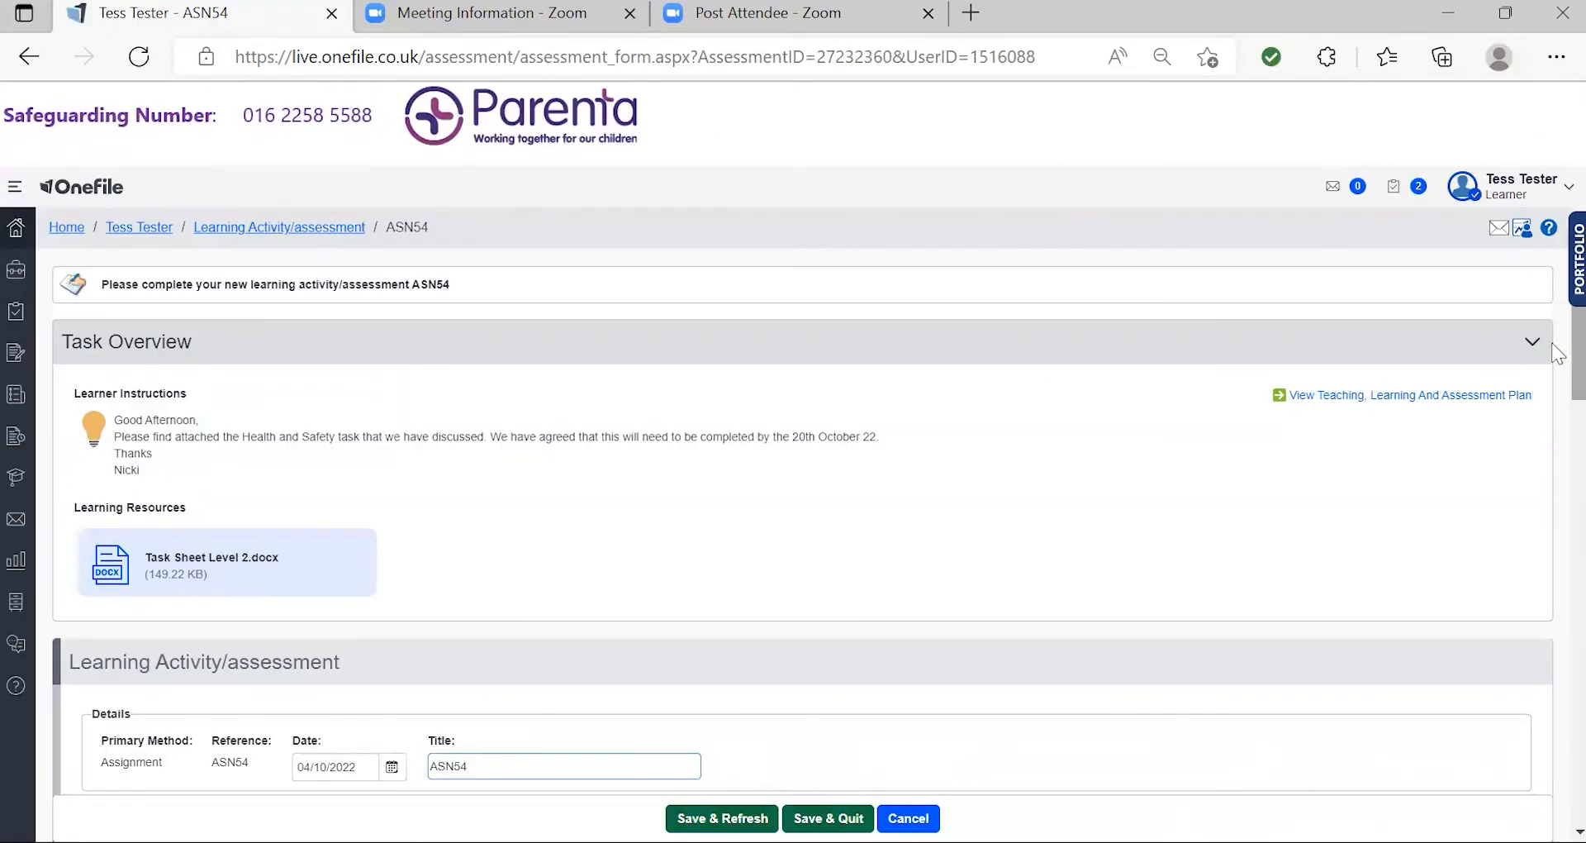
# Review the task overview, details, EYE4 criteria and evidence sections of assignment ASN54.
pyautogui.scroll(-4, 1558, 354)
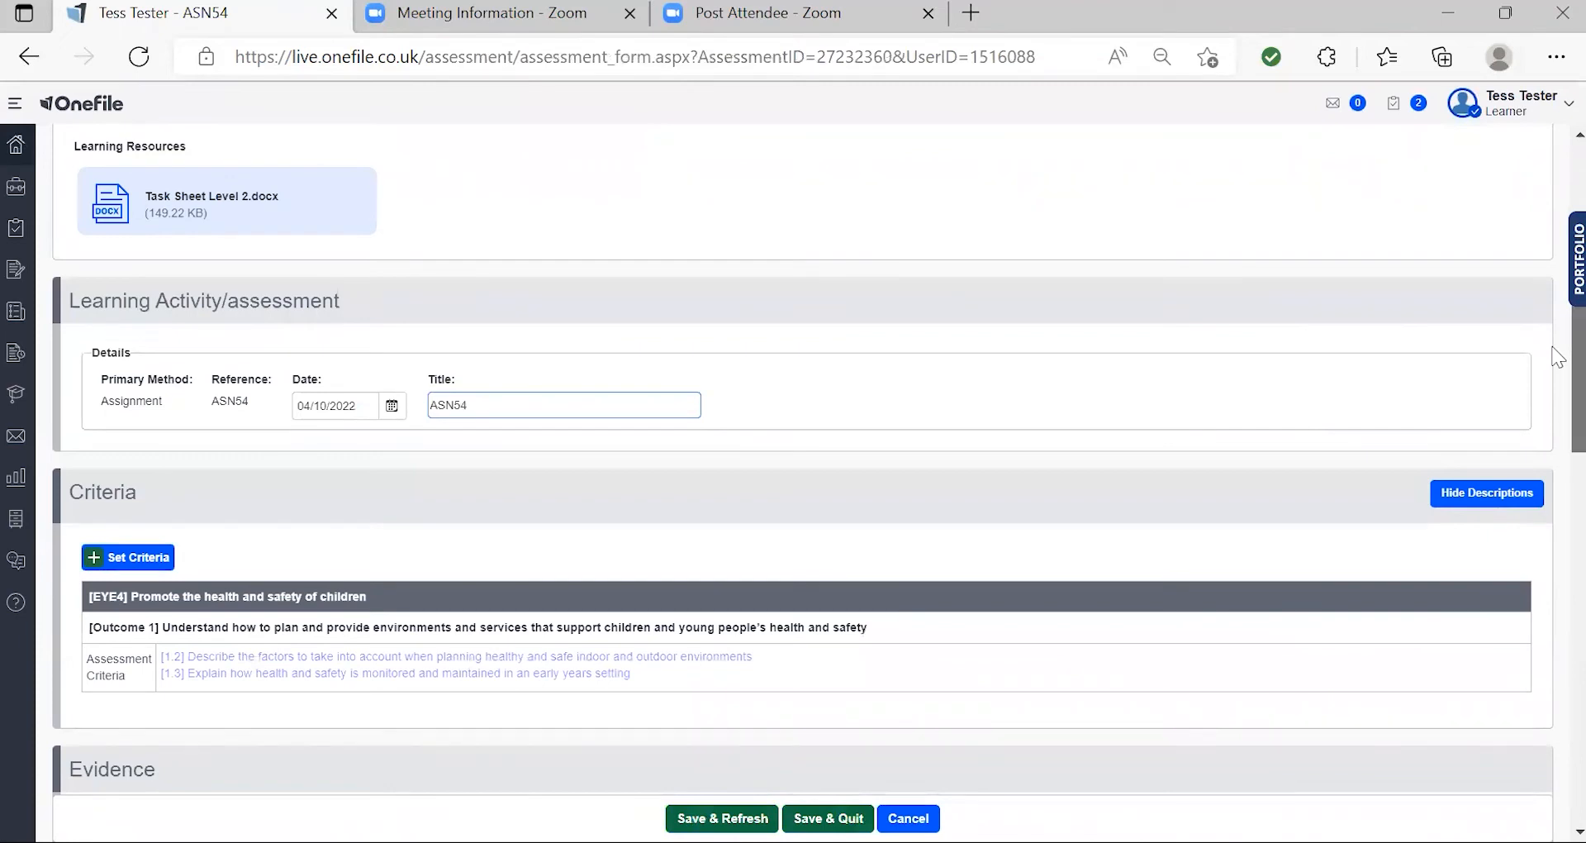
pyautogui.scroll(1, 1558, 355)
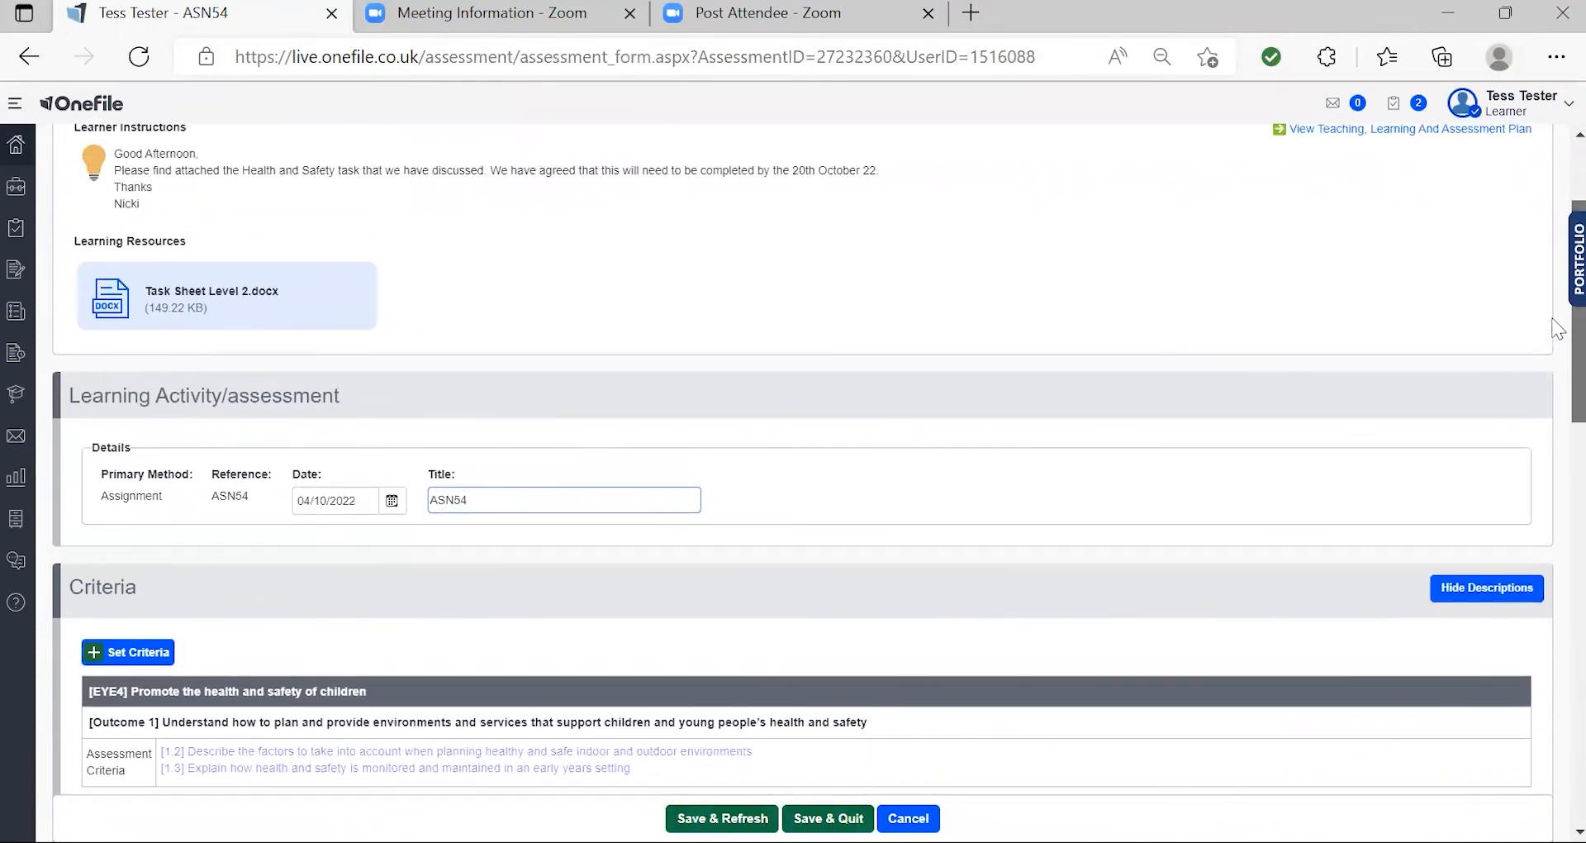
pyautogui.scroll(-4, 1558, 329)
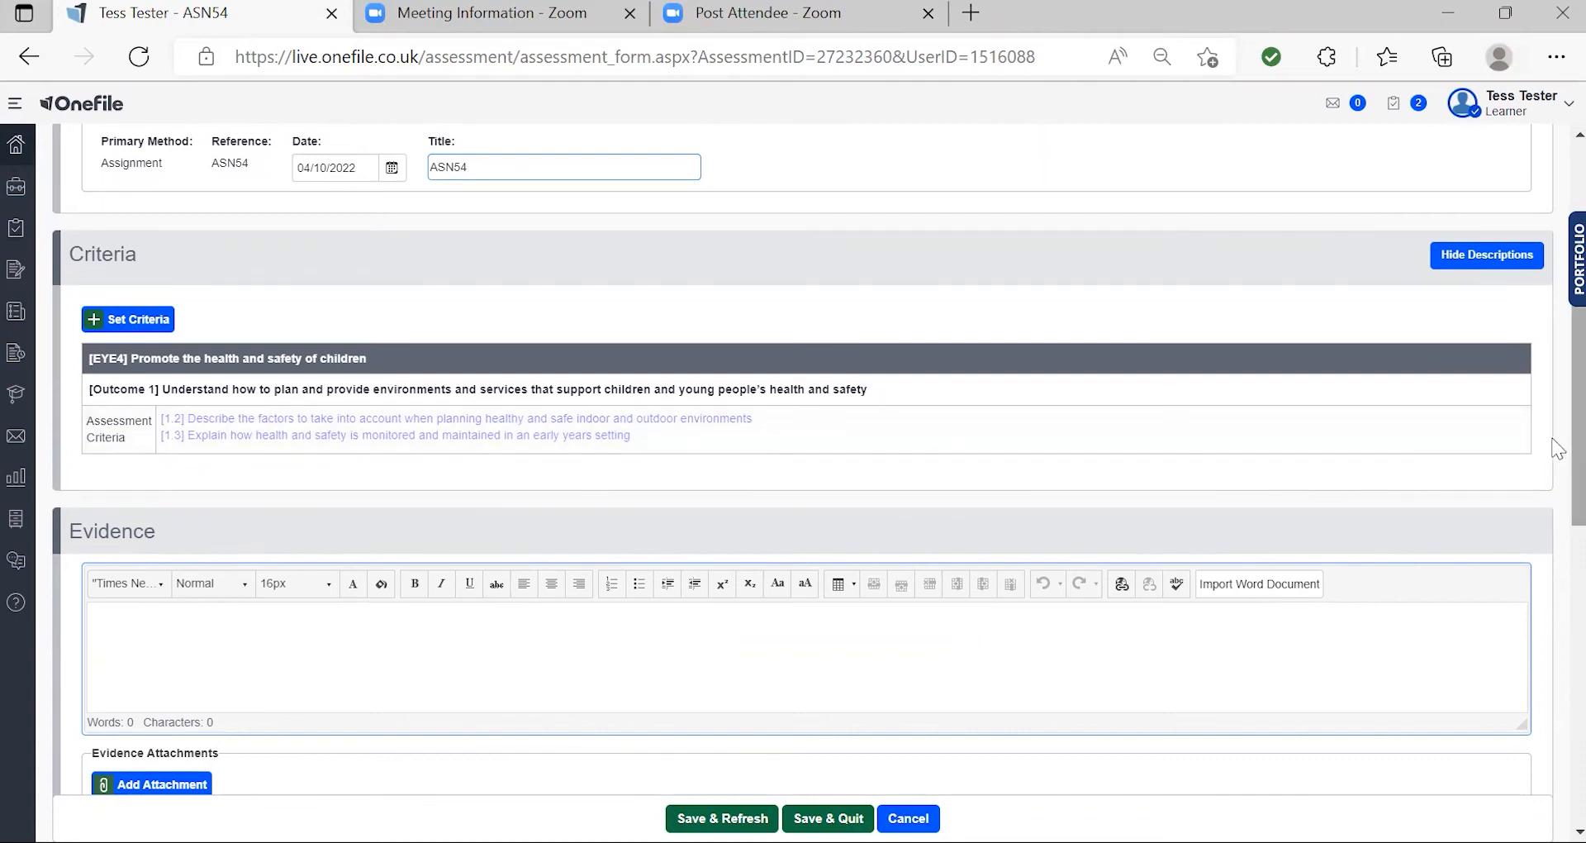
pyautogui.scroll(-4, 1559, 452)
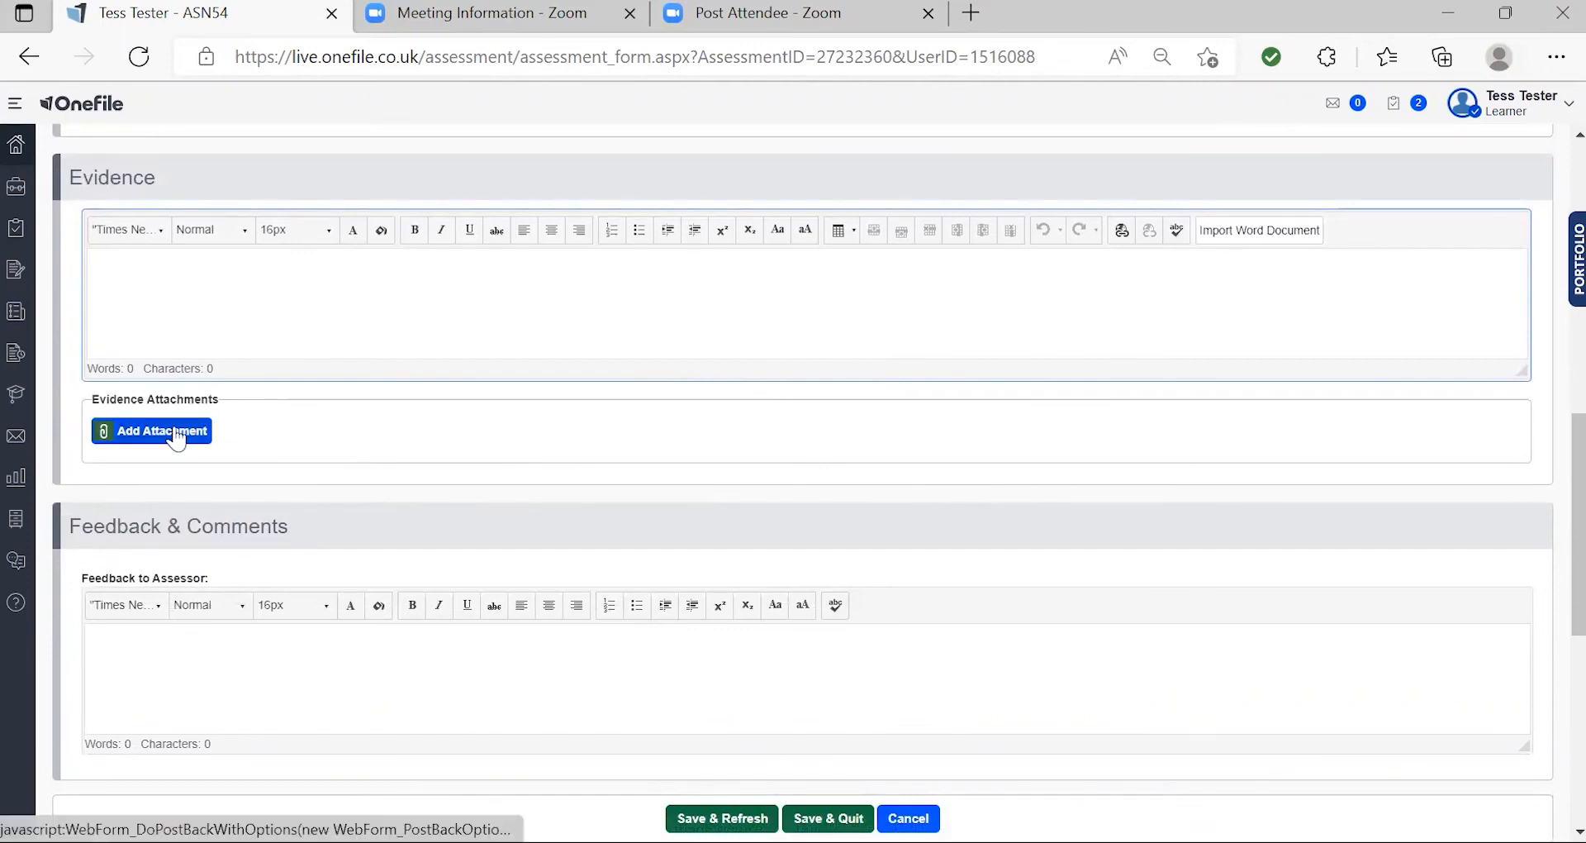
# Upload the Word document Task Sheet Level 2 from the Health and Safety folder as an evidence attachment for ASN54.
pyautogui.click(176, 436)
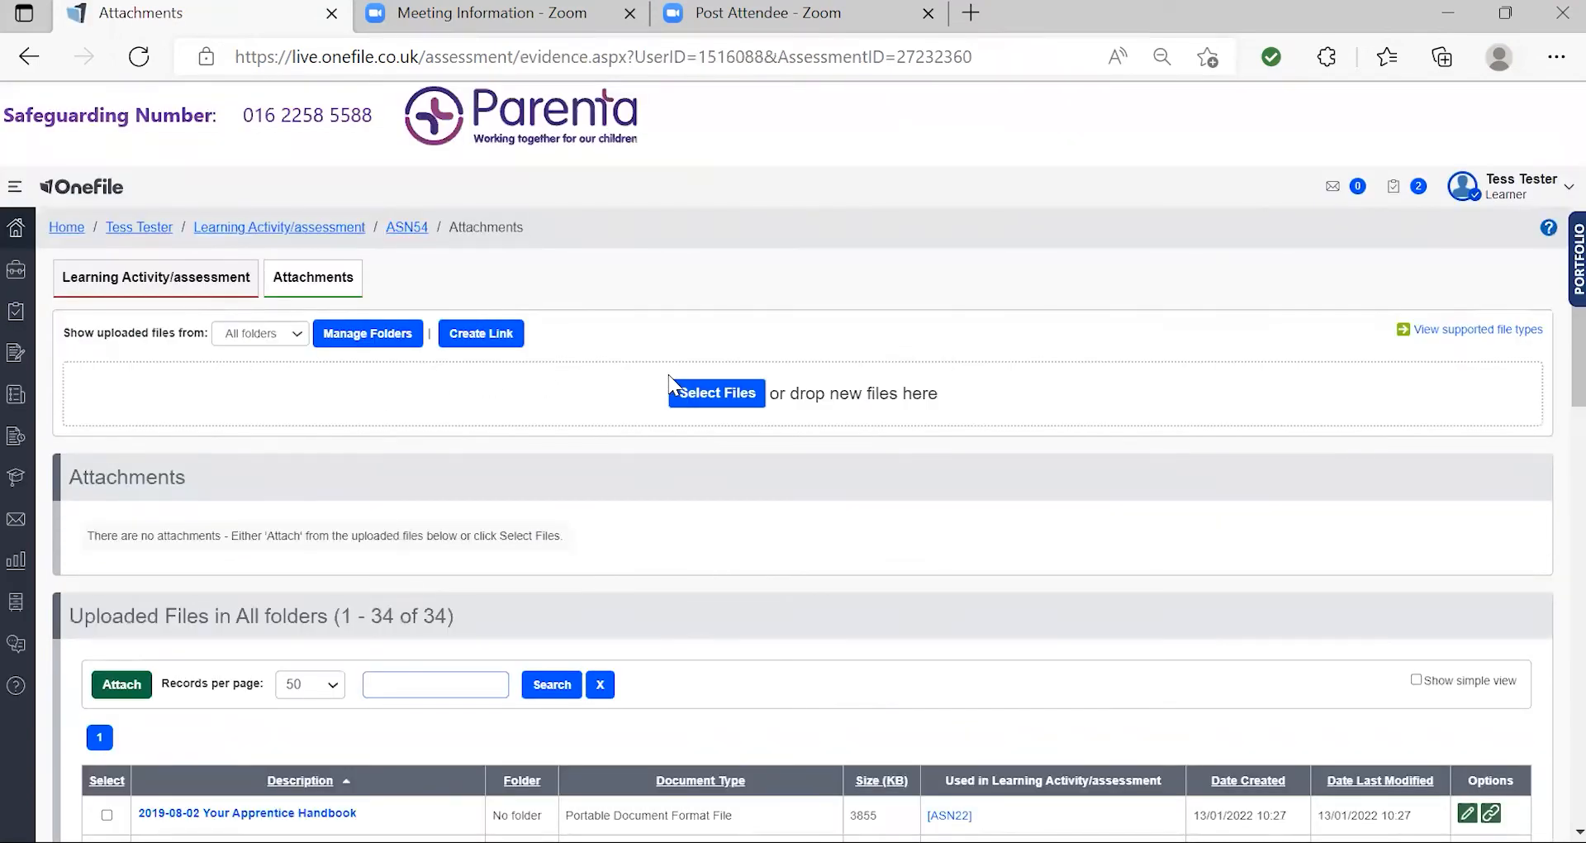
pyautogui.click(711, 395)
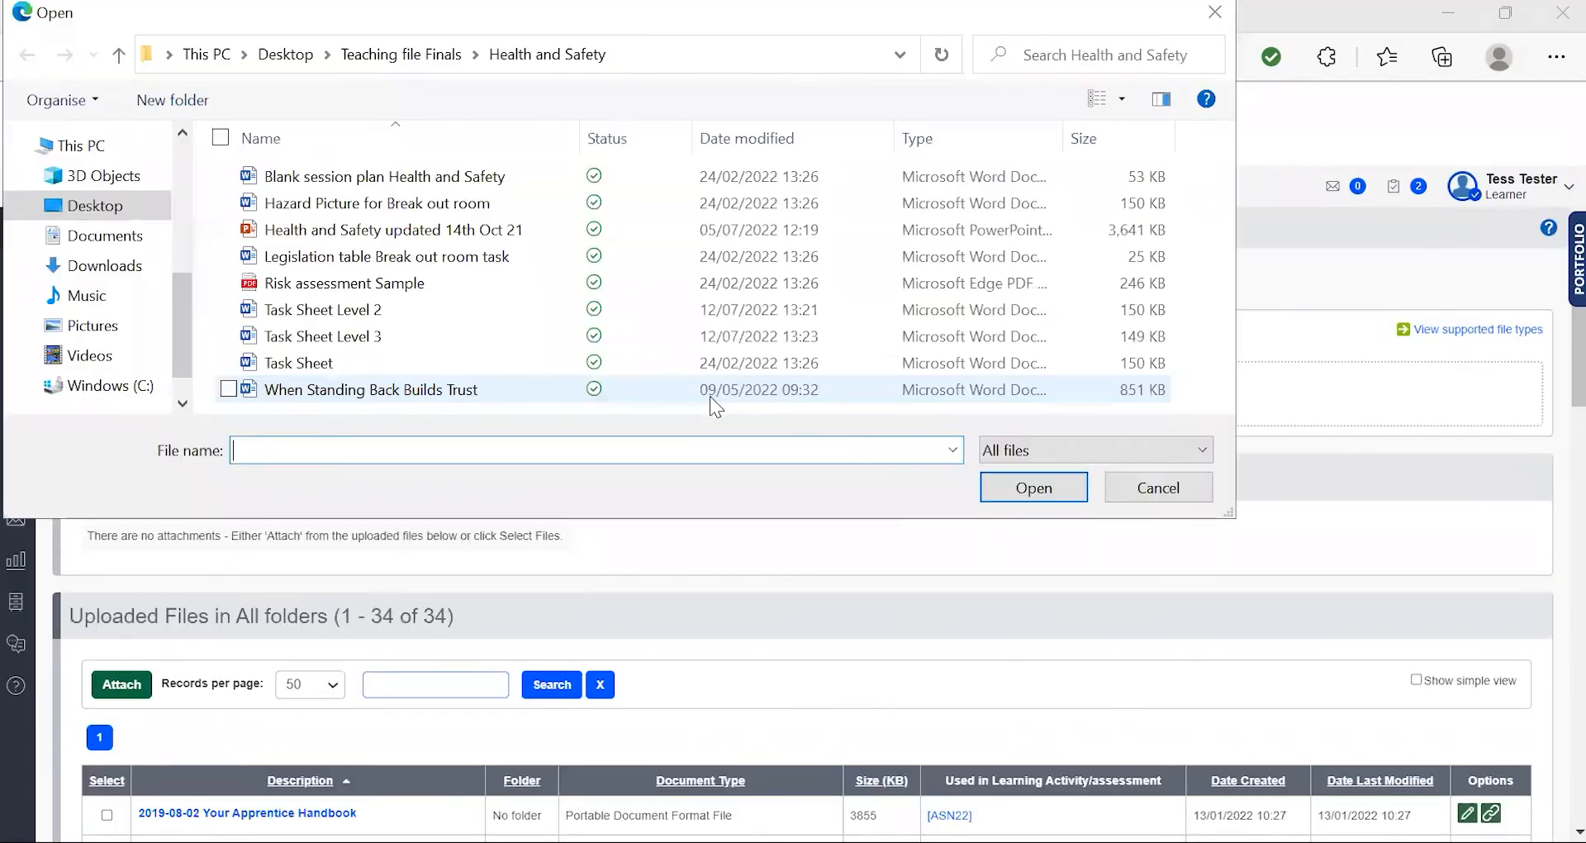
pyautogui.doubleClick(374, 309)
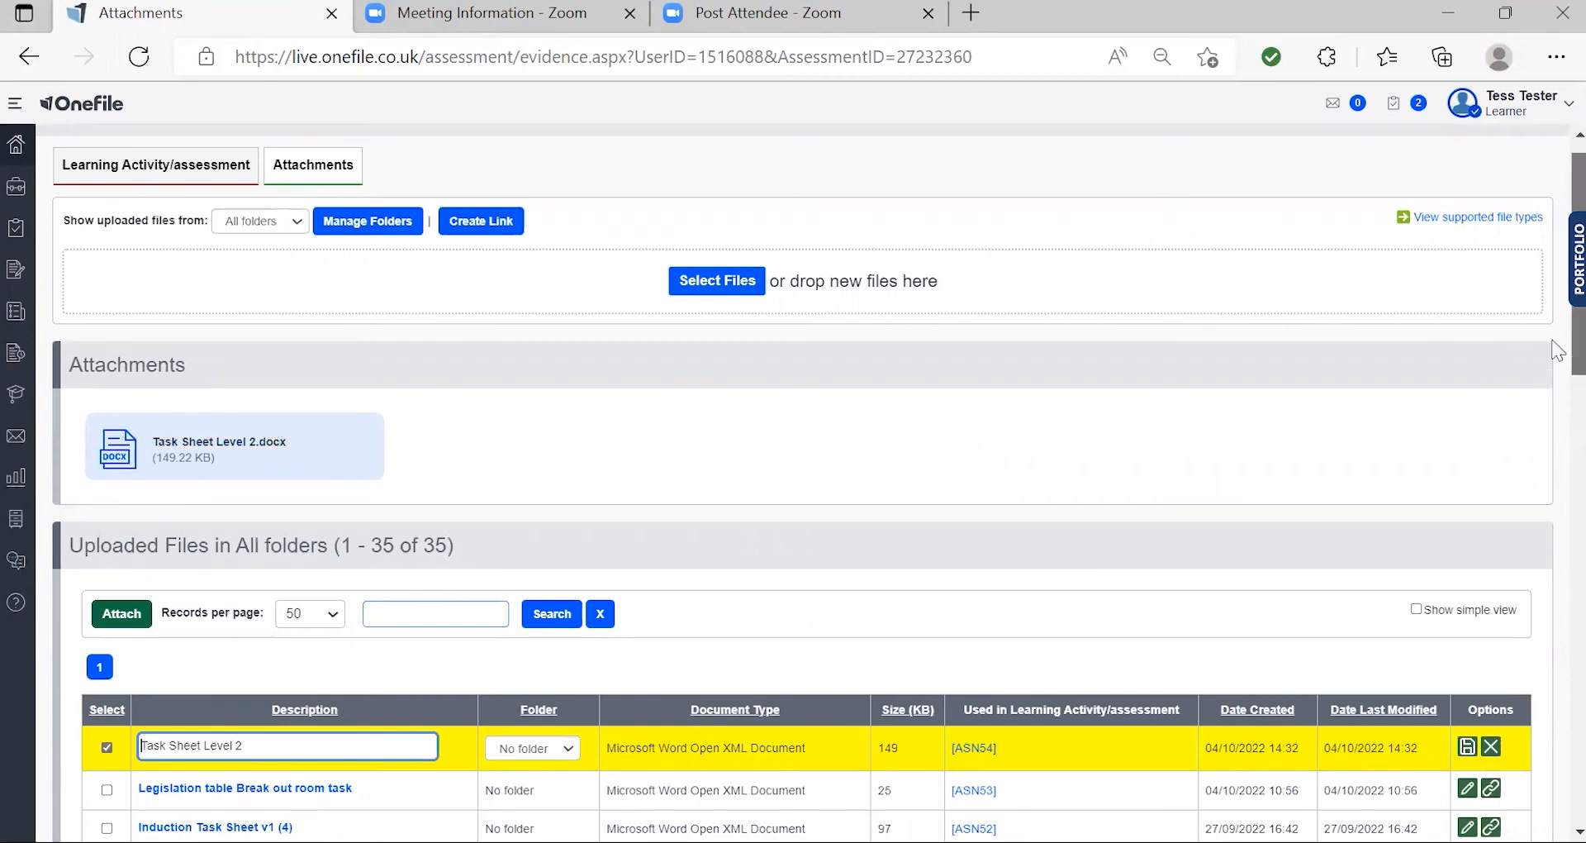
pyautogui.scroll(2, 1551, 338)
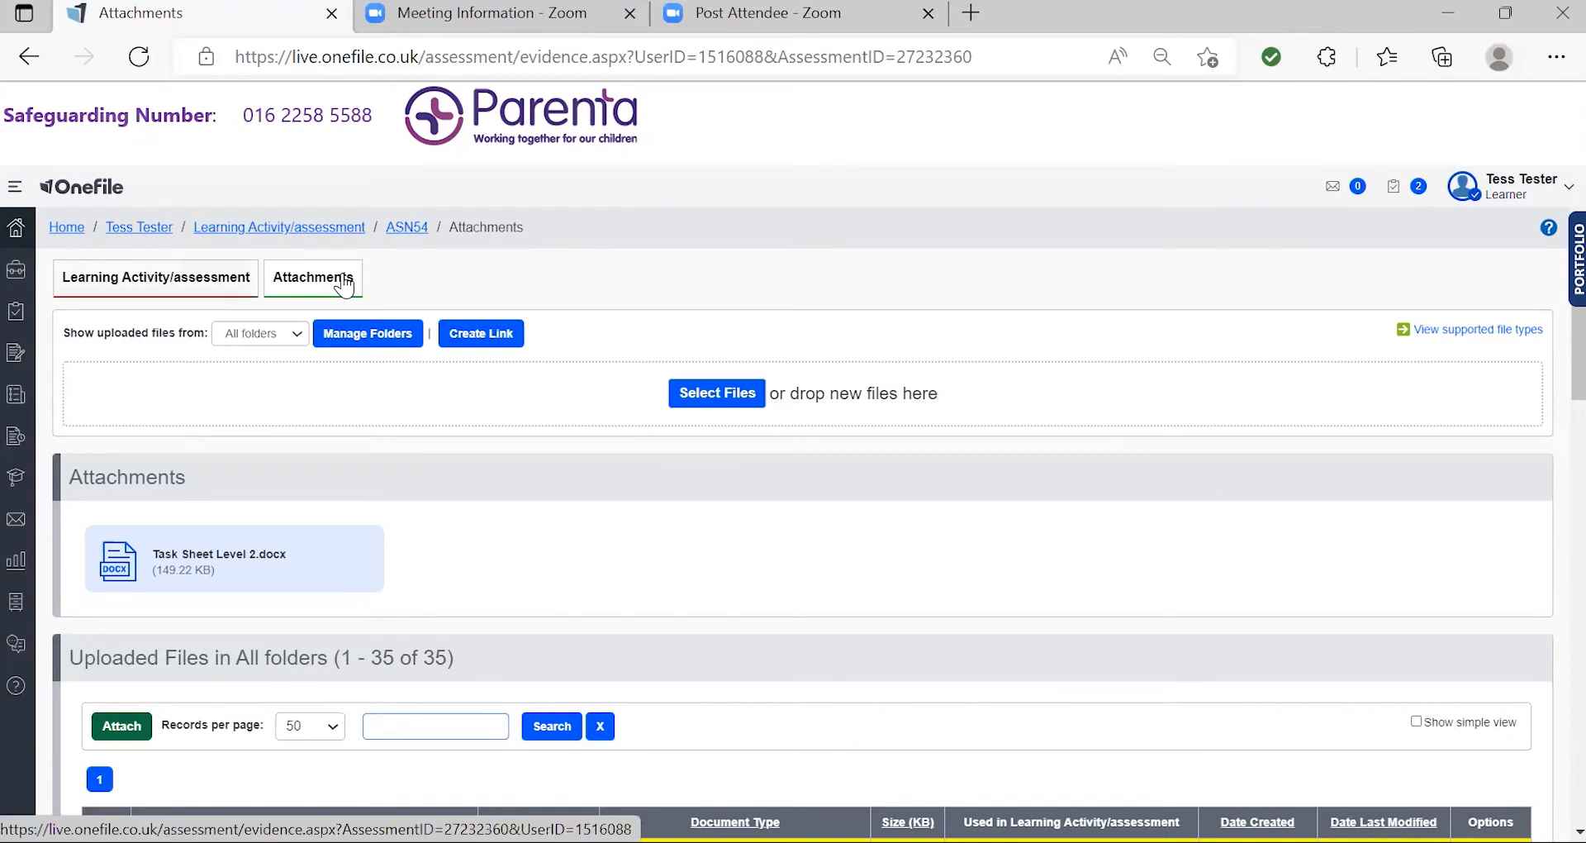
# Return to the ASN54 learning activity form and record 30 minutes of learner time marked as off-the-job.
pyautogui.click(122, 285)
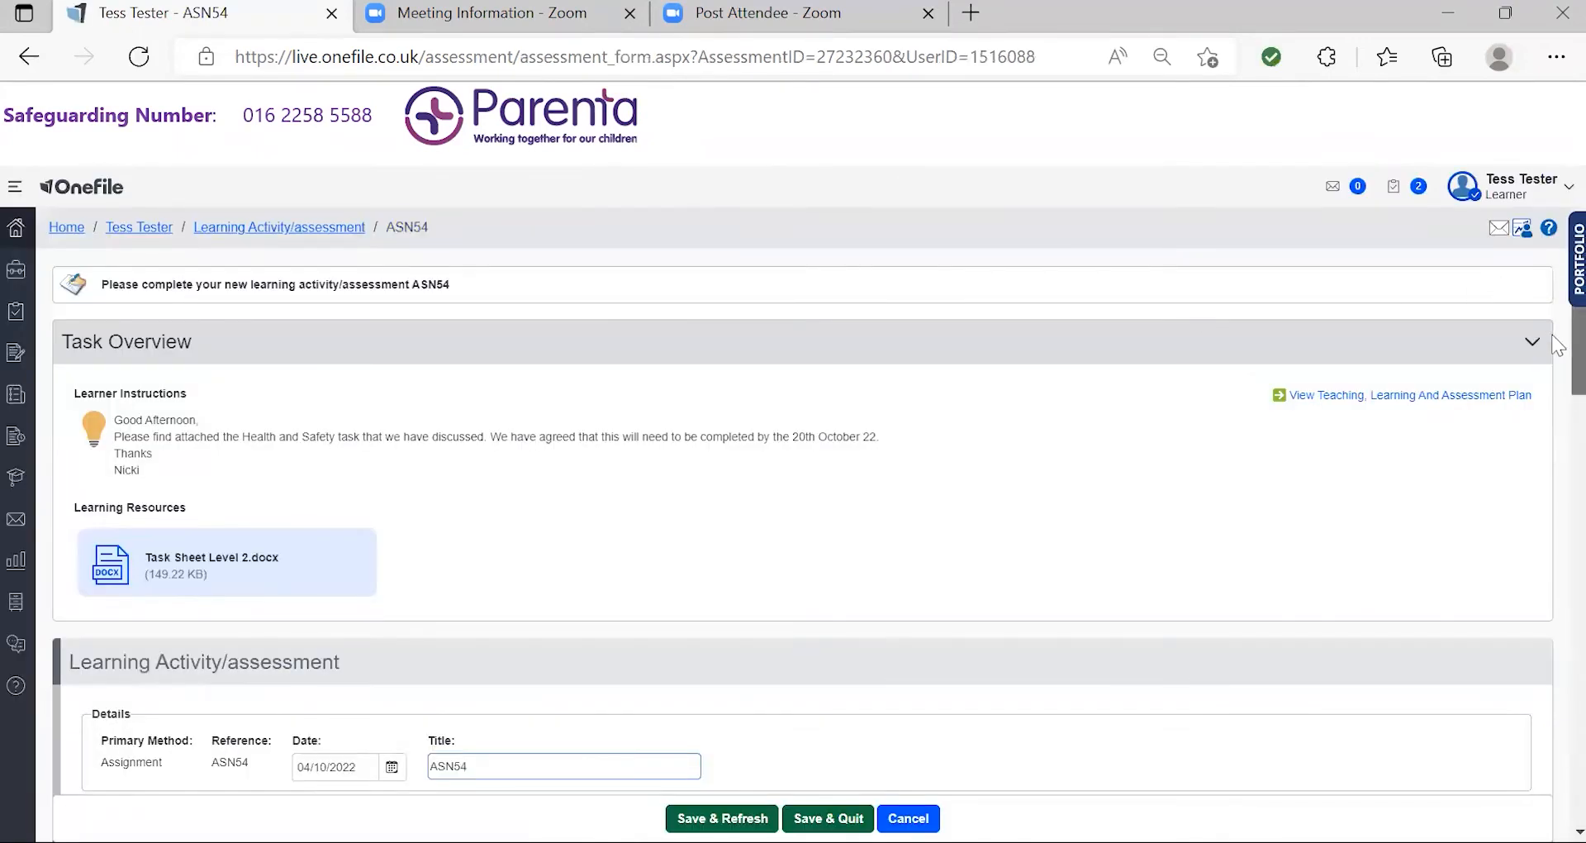
pyautogui.scroll(-5, 1557, 345)
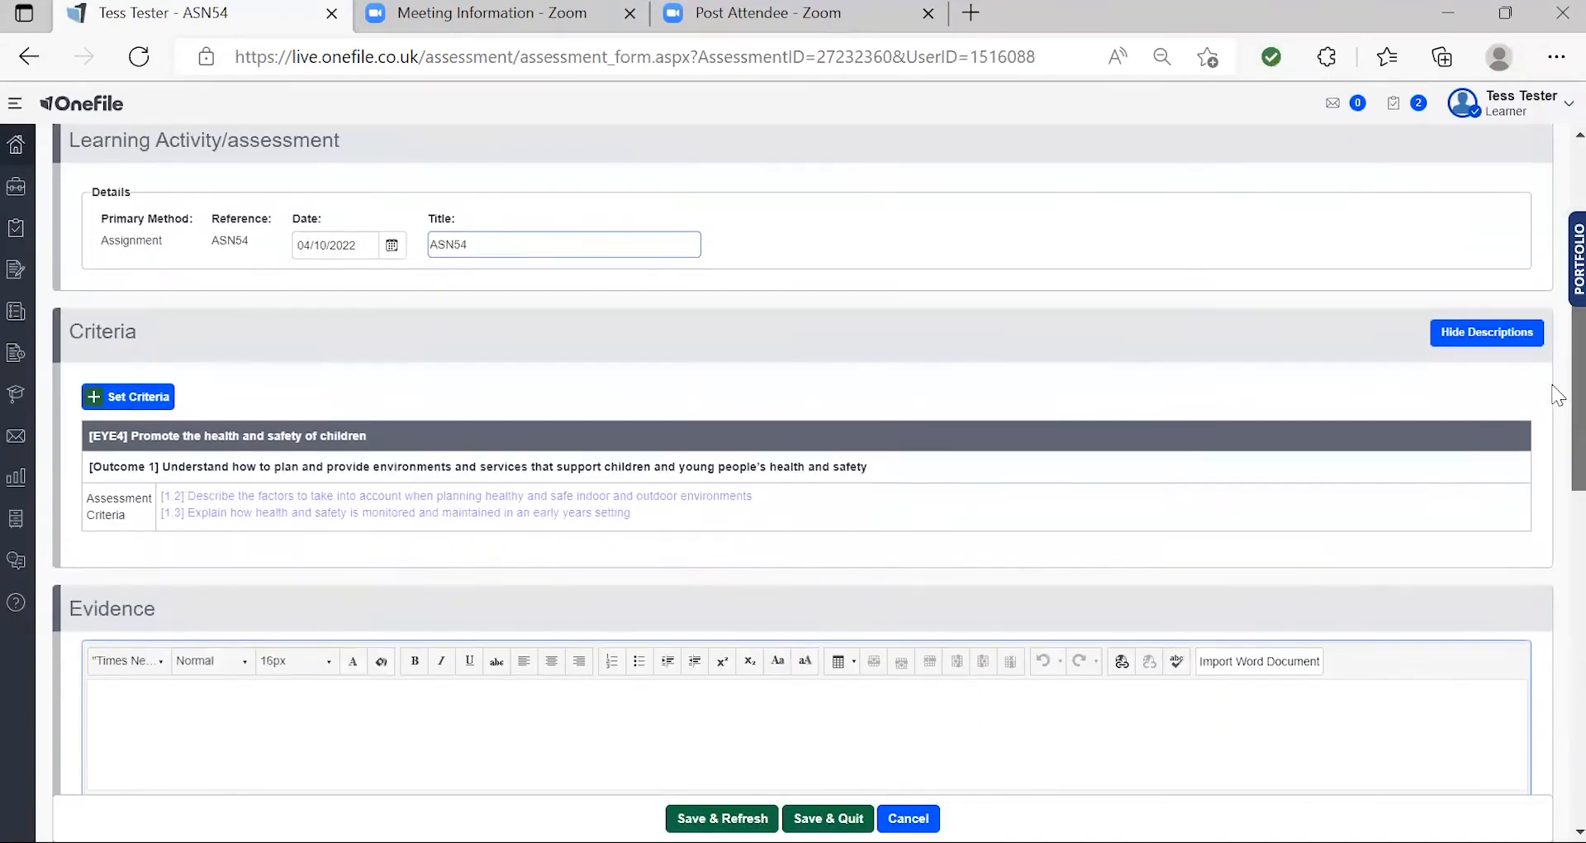
pyautogui.scroll(-5, 1557, 362)
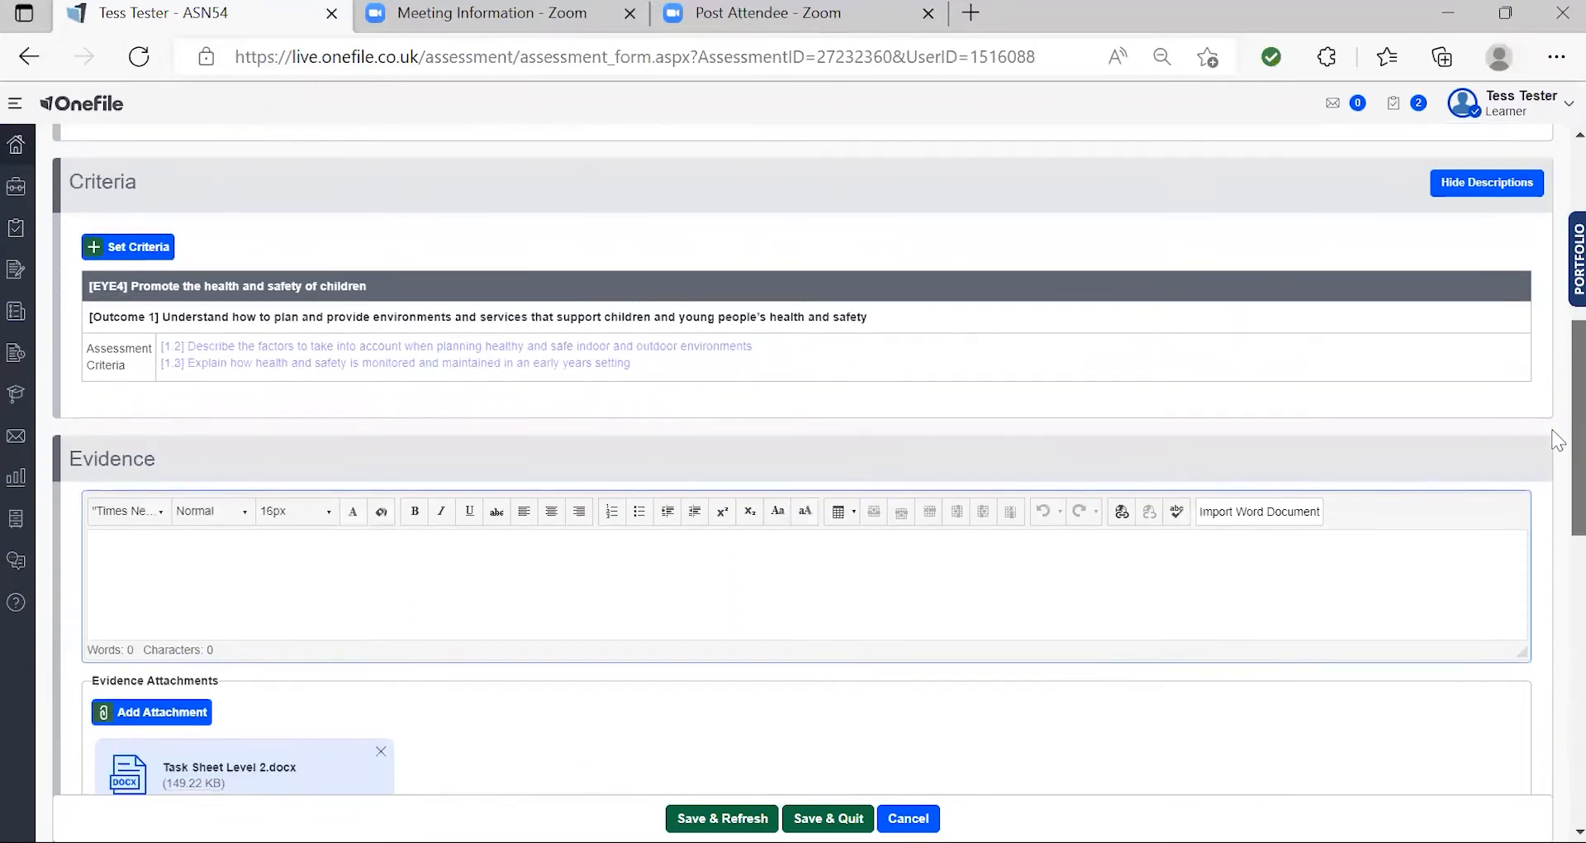
pyautogui.scroll(-1, 1557, 502)
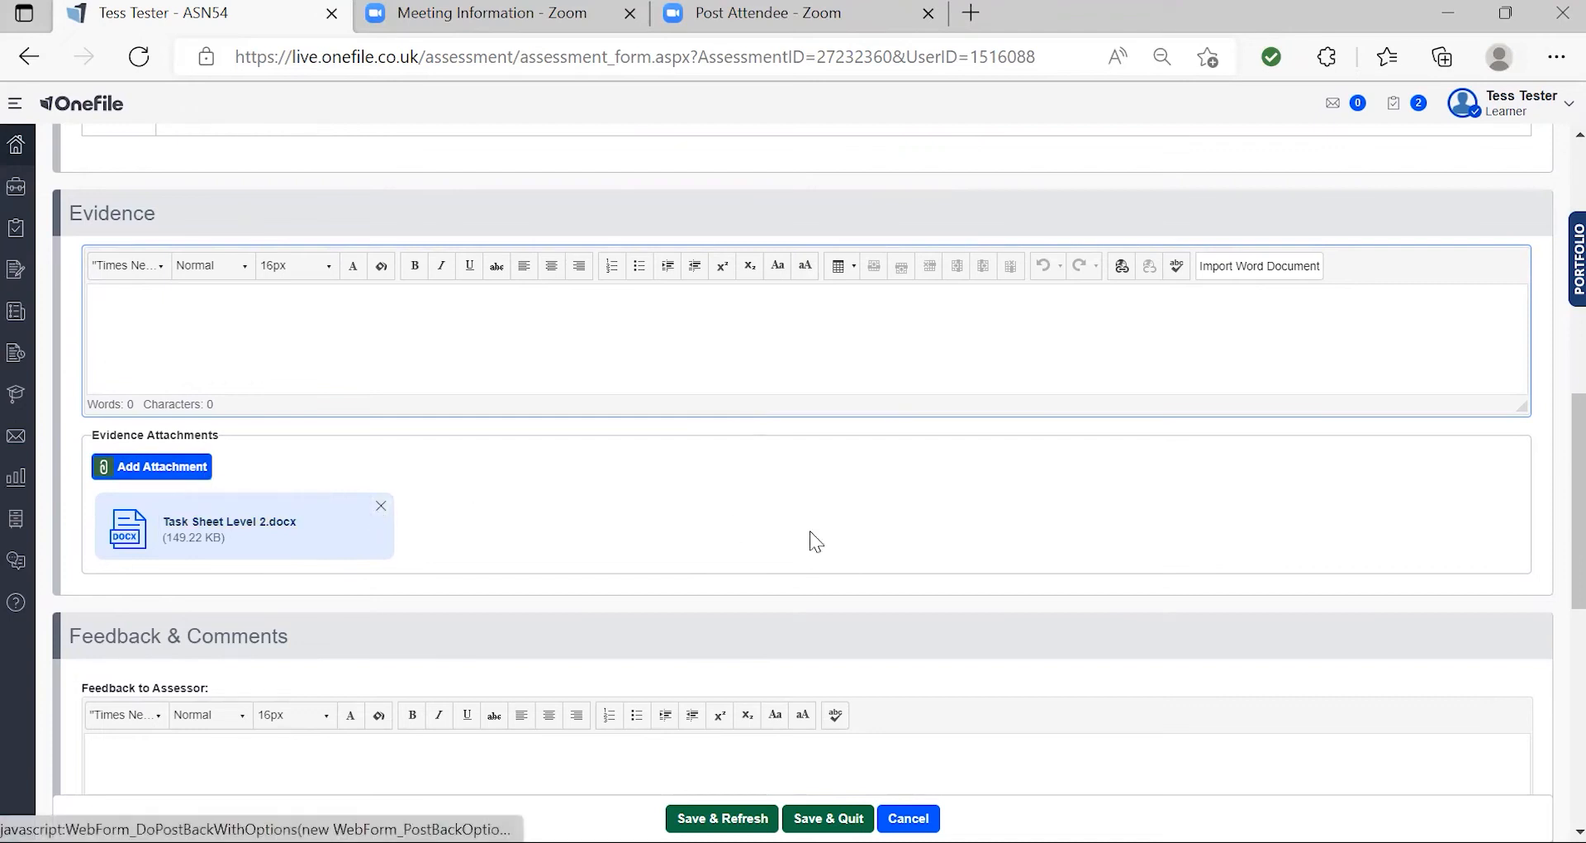
pyautogui.moveTo(1558, 476); pyautogui.dragTo(1554, 601)
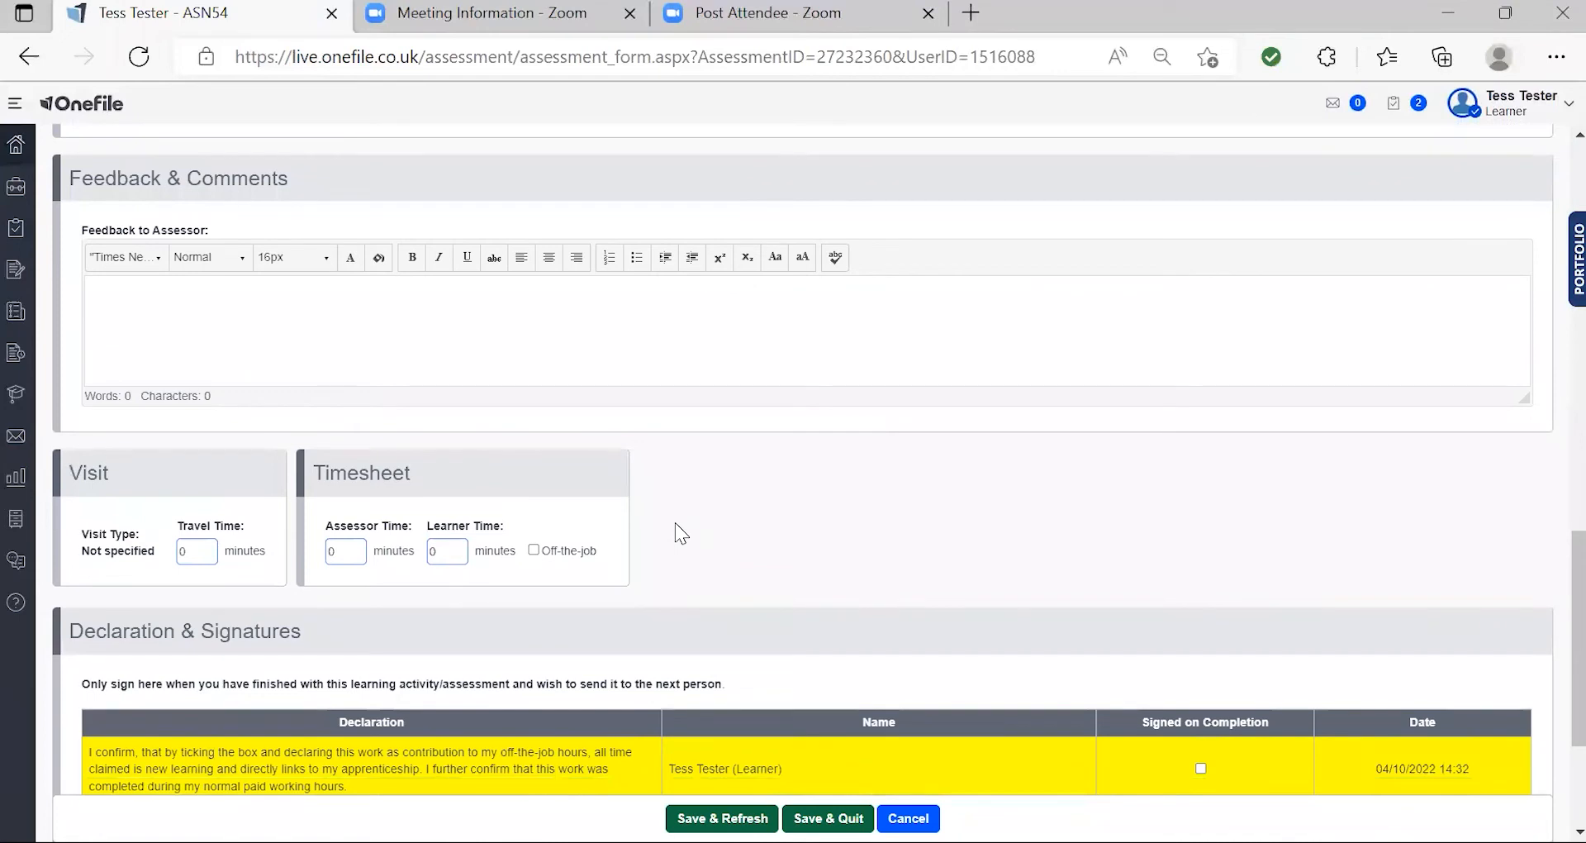
pyautogui.click(453, 548)
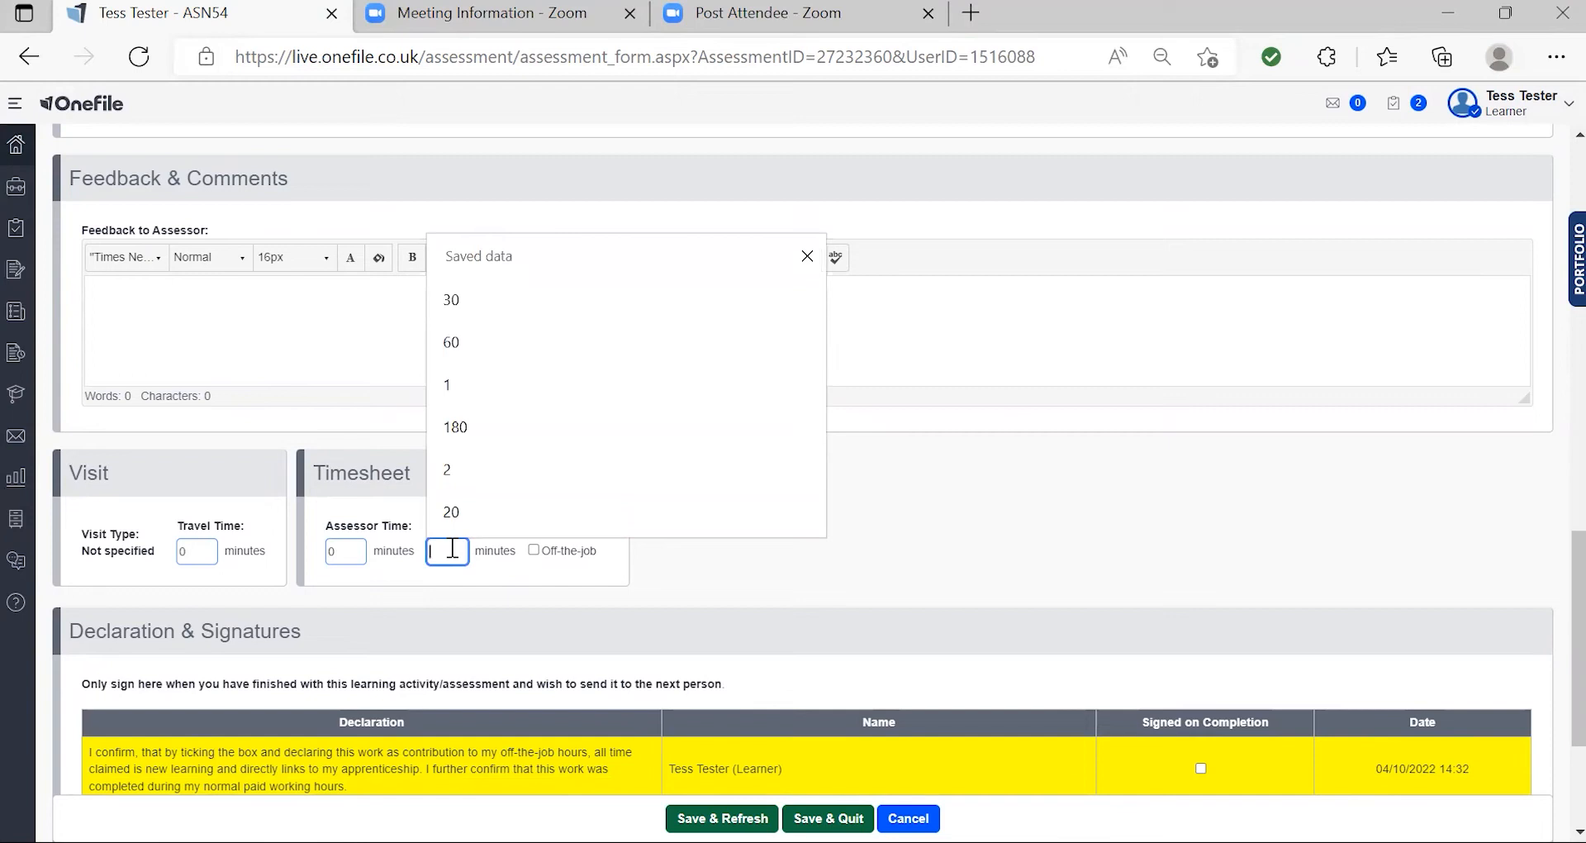
pyautogui.write('30')
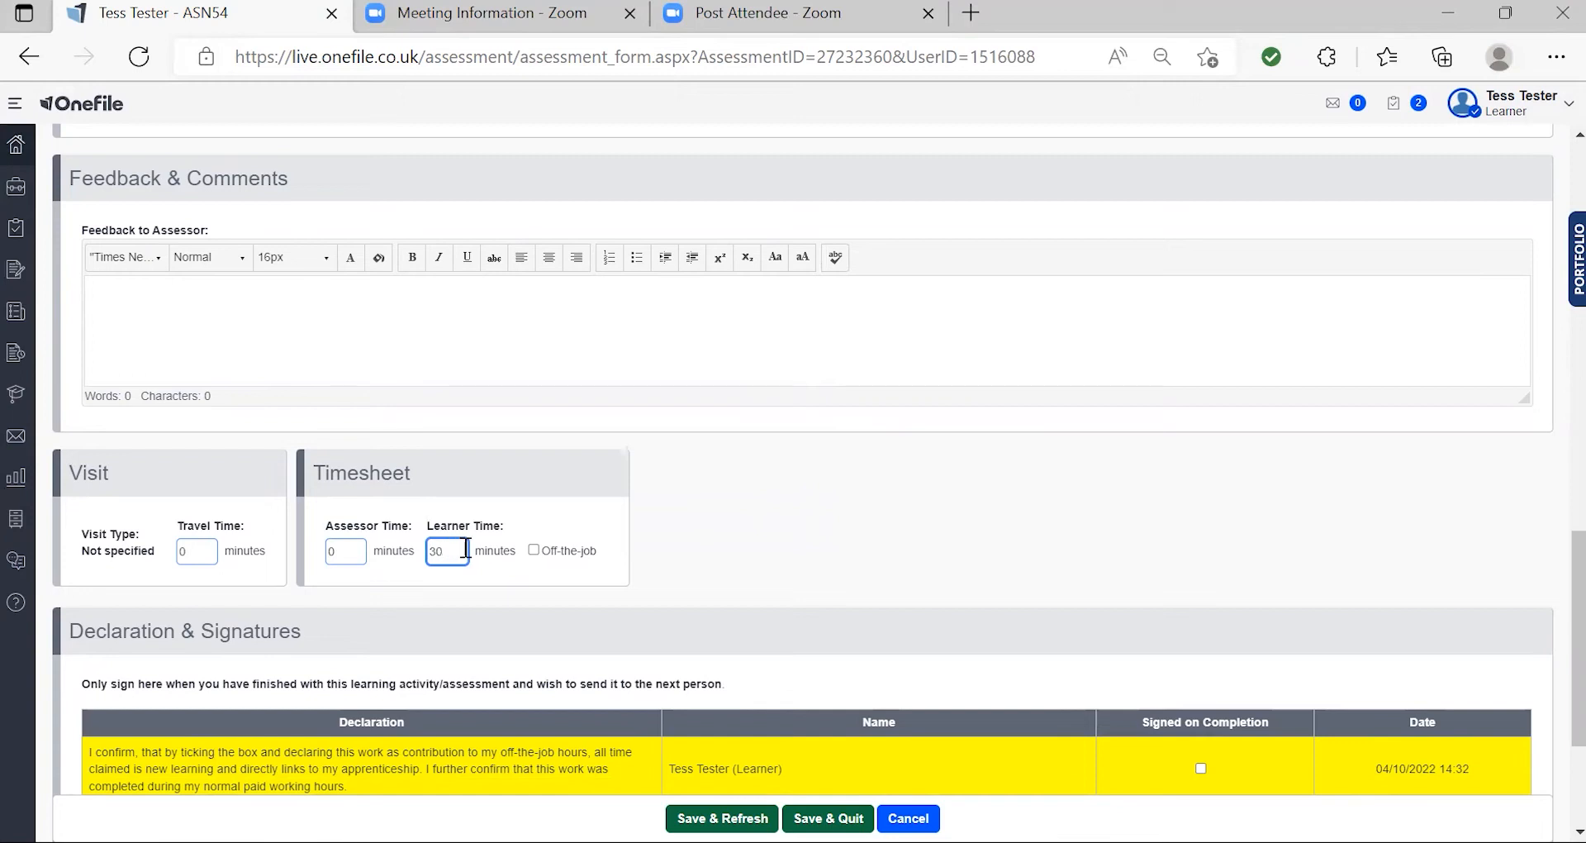
pyautogui.click(537, 556)
pyautogui.click(537, 555)
pyautogui.click(536, 554)
# Sign the learner declaration of ASN54 as completed, and save and quit the learning activity.
pyautogui.scroll(-3, 1554, 594)
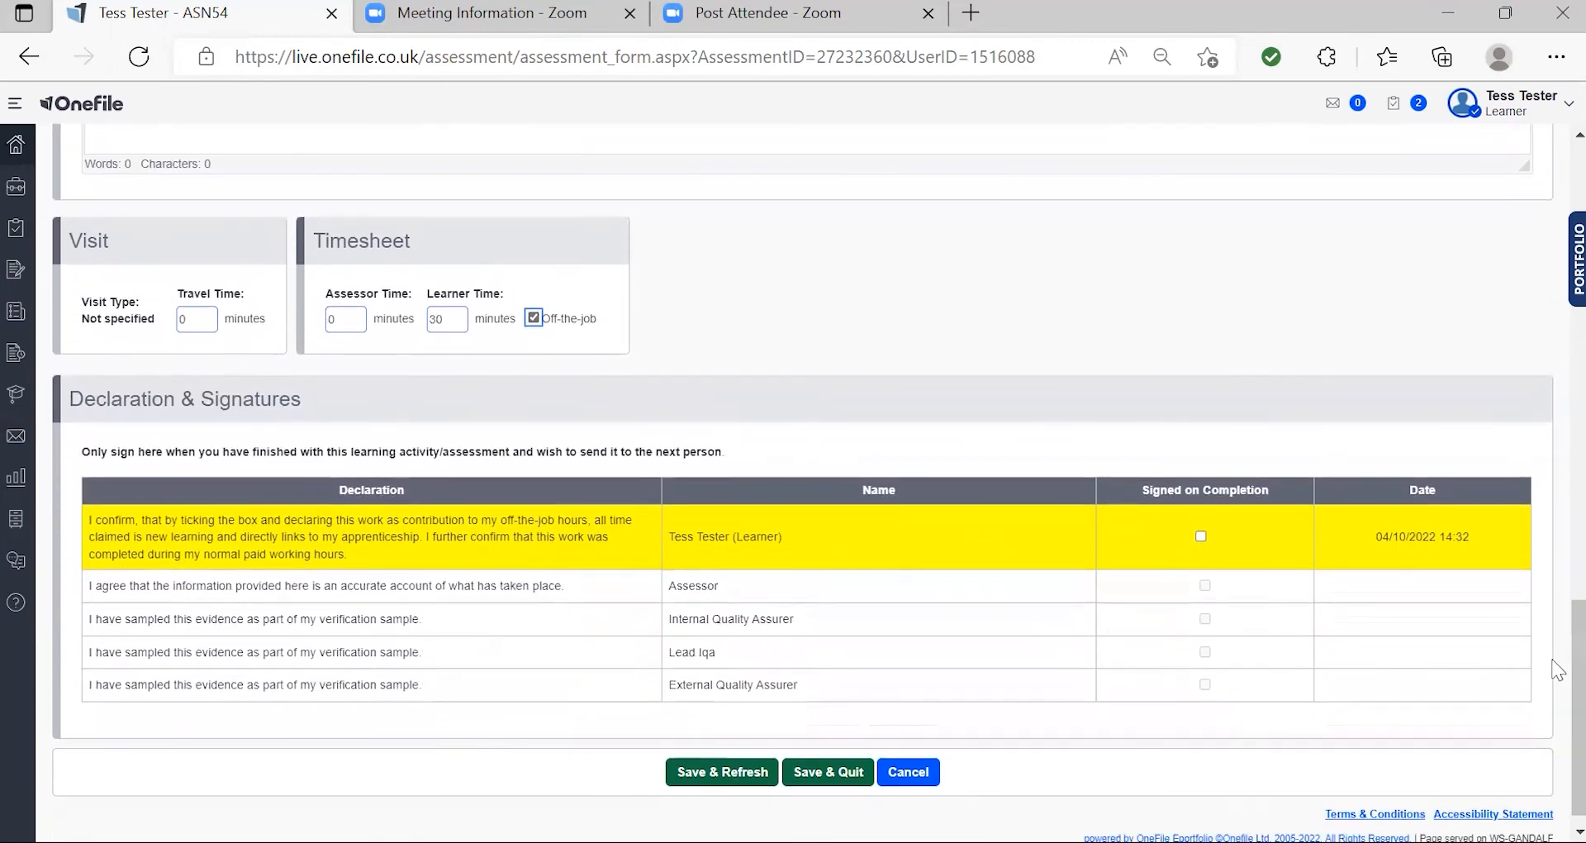
pyautogui.click(1203, 537)
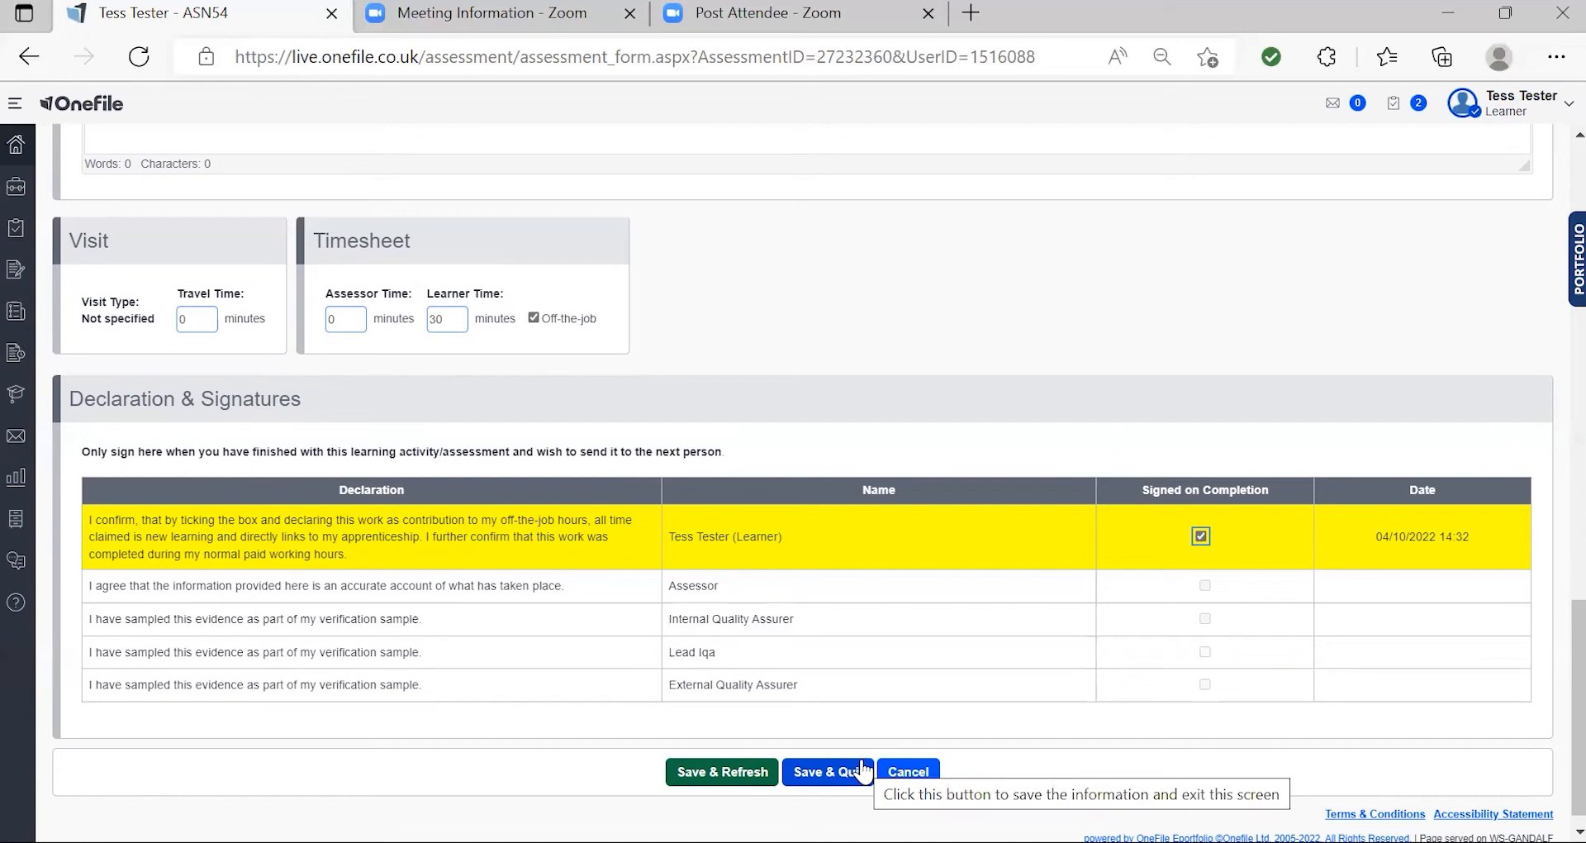
pyautogui.click(814, 771)
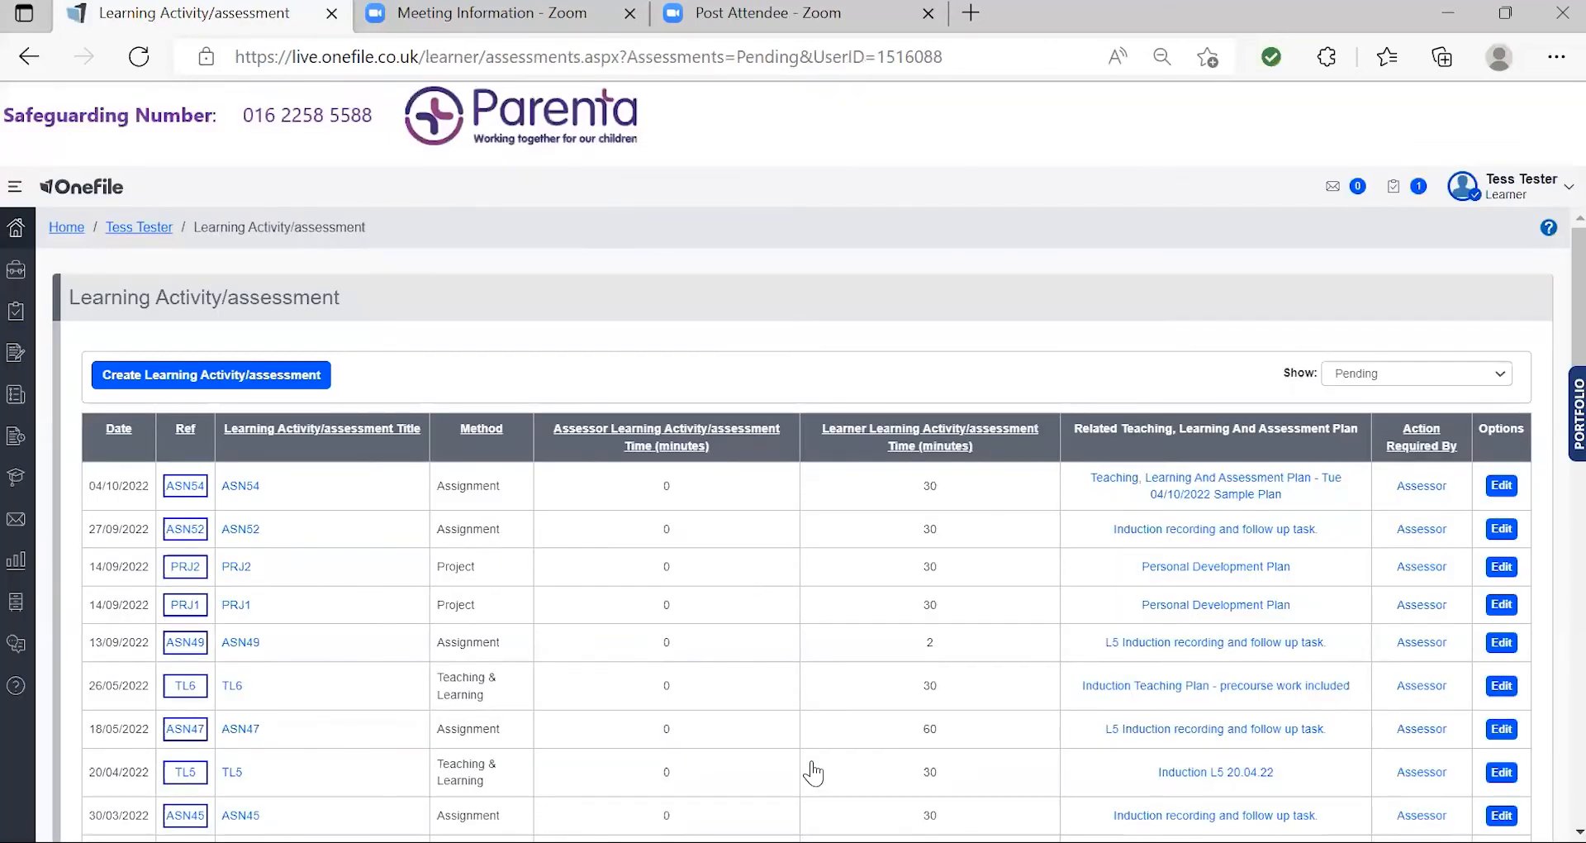
# Go to the learner portfolio and open its timesheet.
pyautogui.click(18, 281)
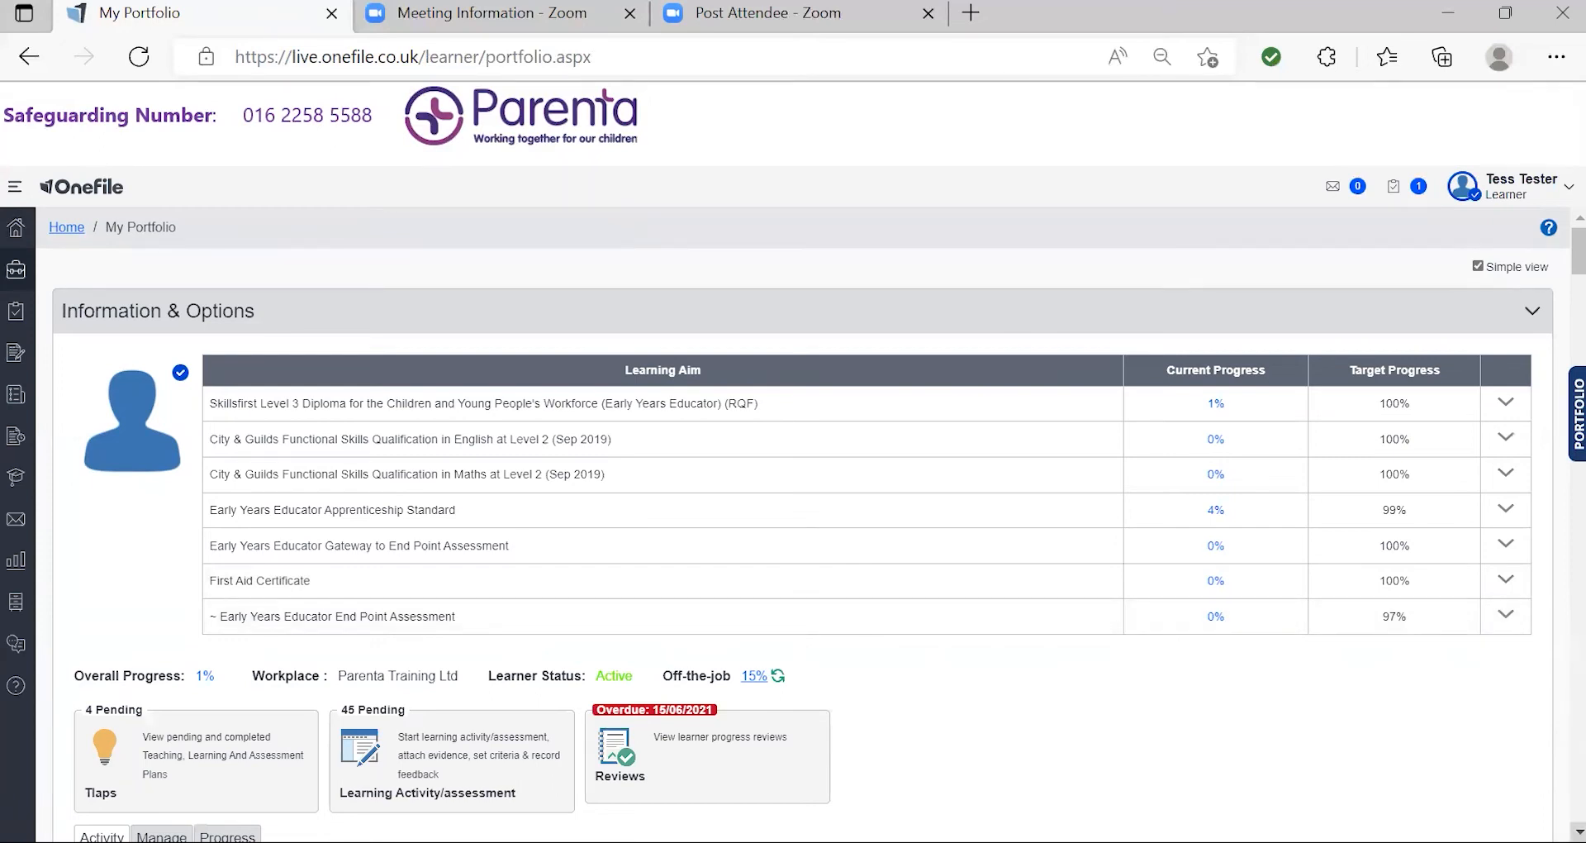
pyautogui.scroll(-3, 1578, 832)
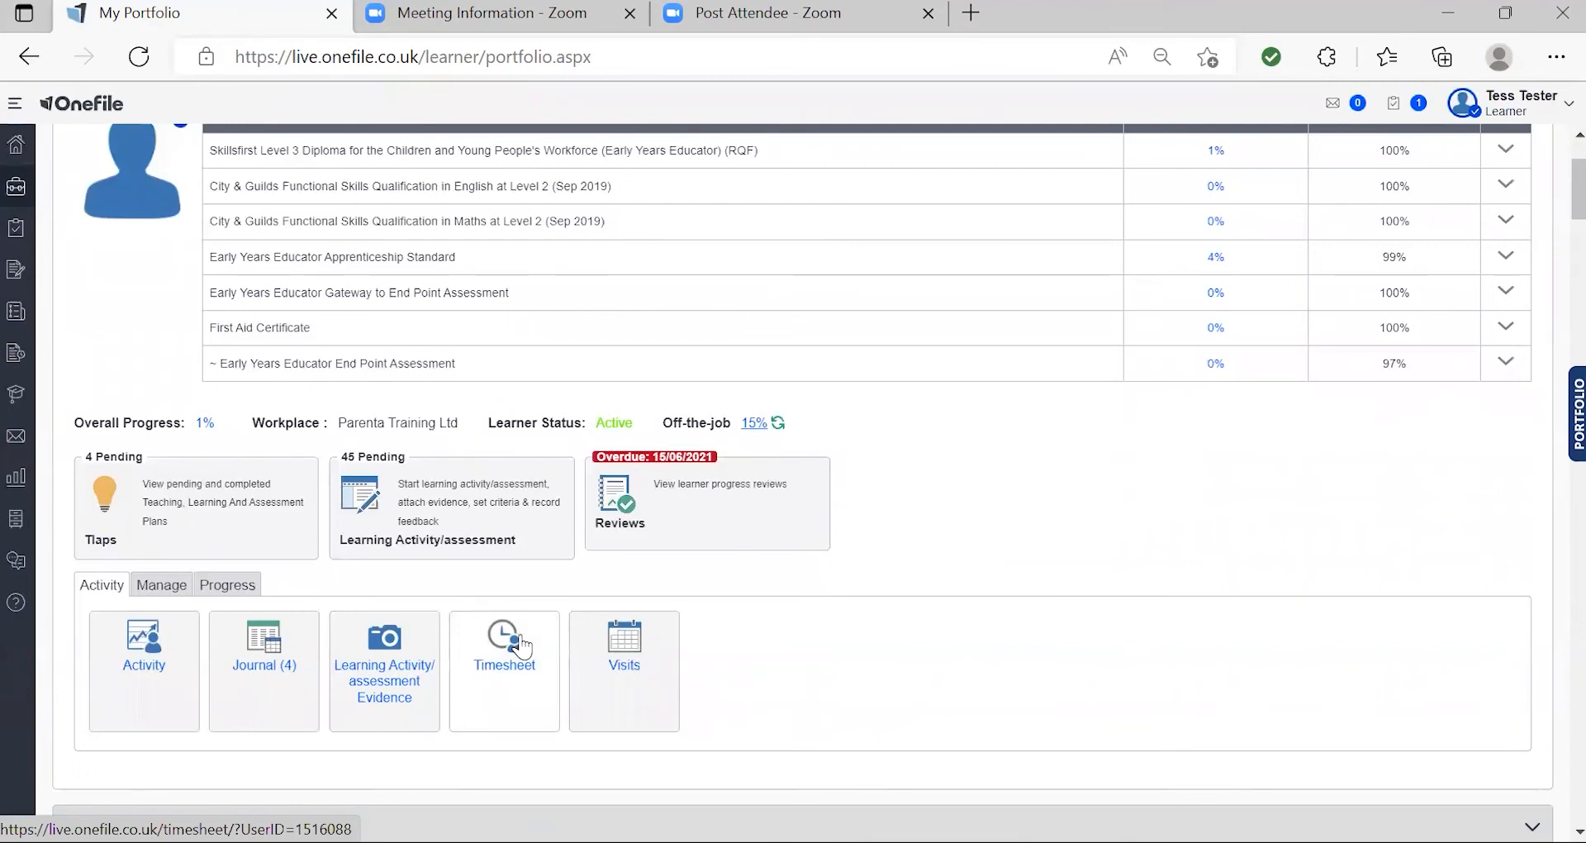
pyautogui.click(521, 649)
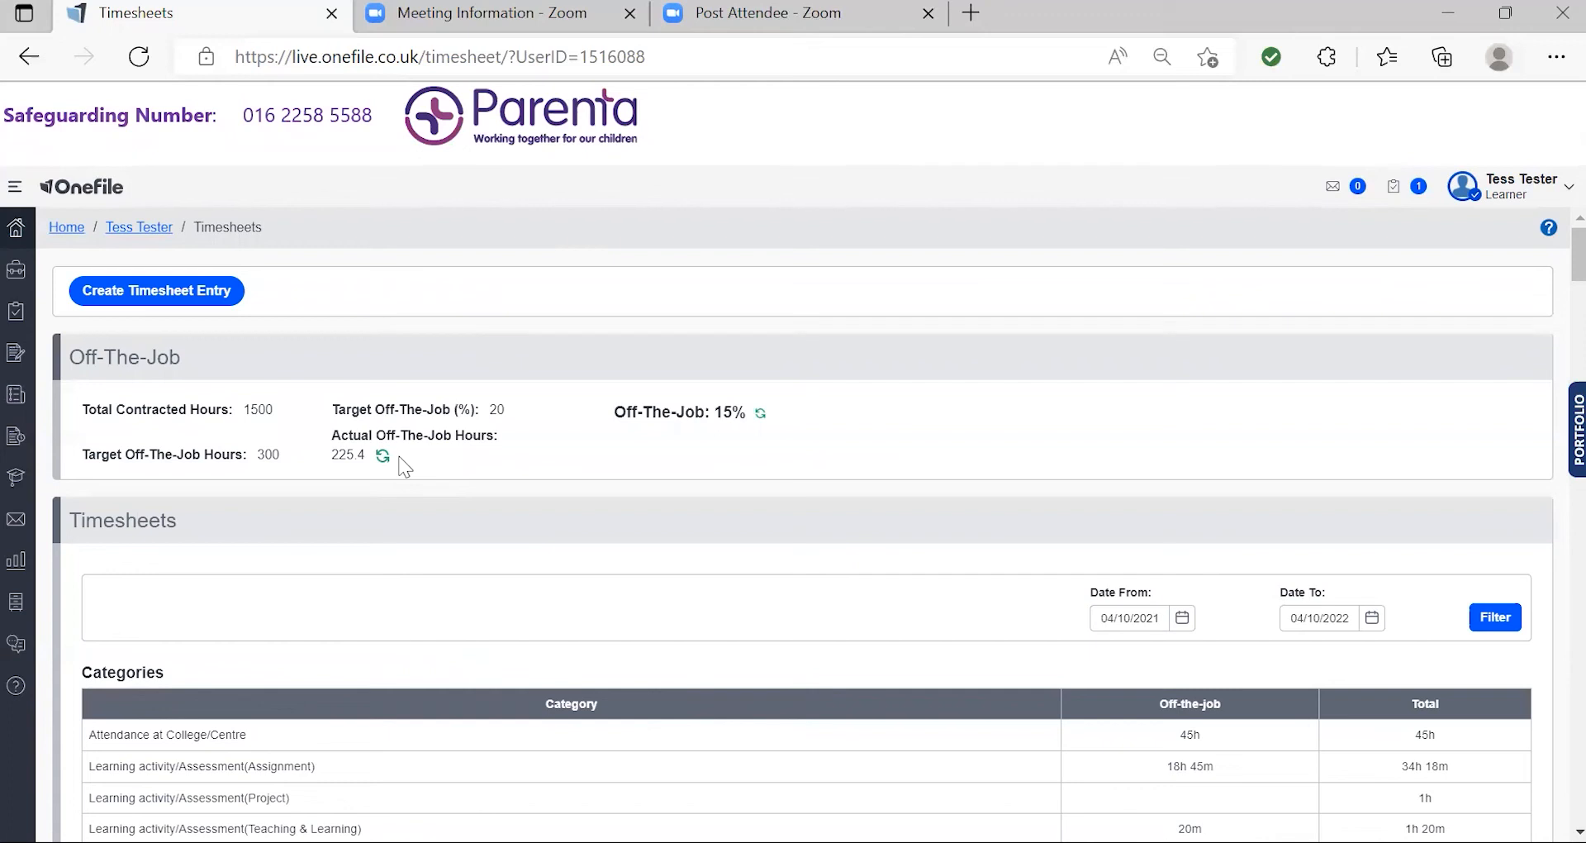
# Start a timesheet entry reading "Shadowed a member of staff completing an observation. Learning about ABC observations and also how to support the child further.".
pyautogui.click(190, 301)
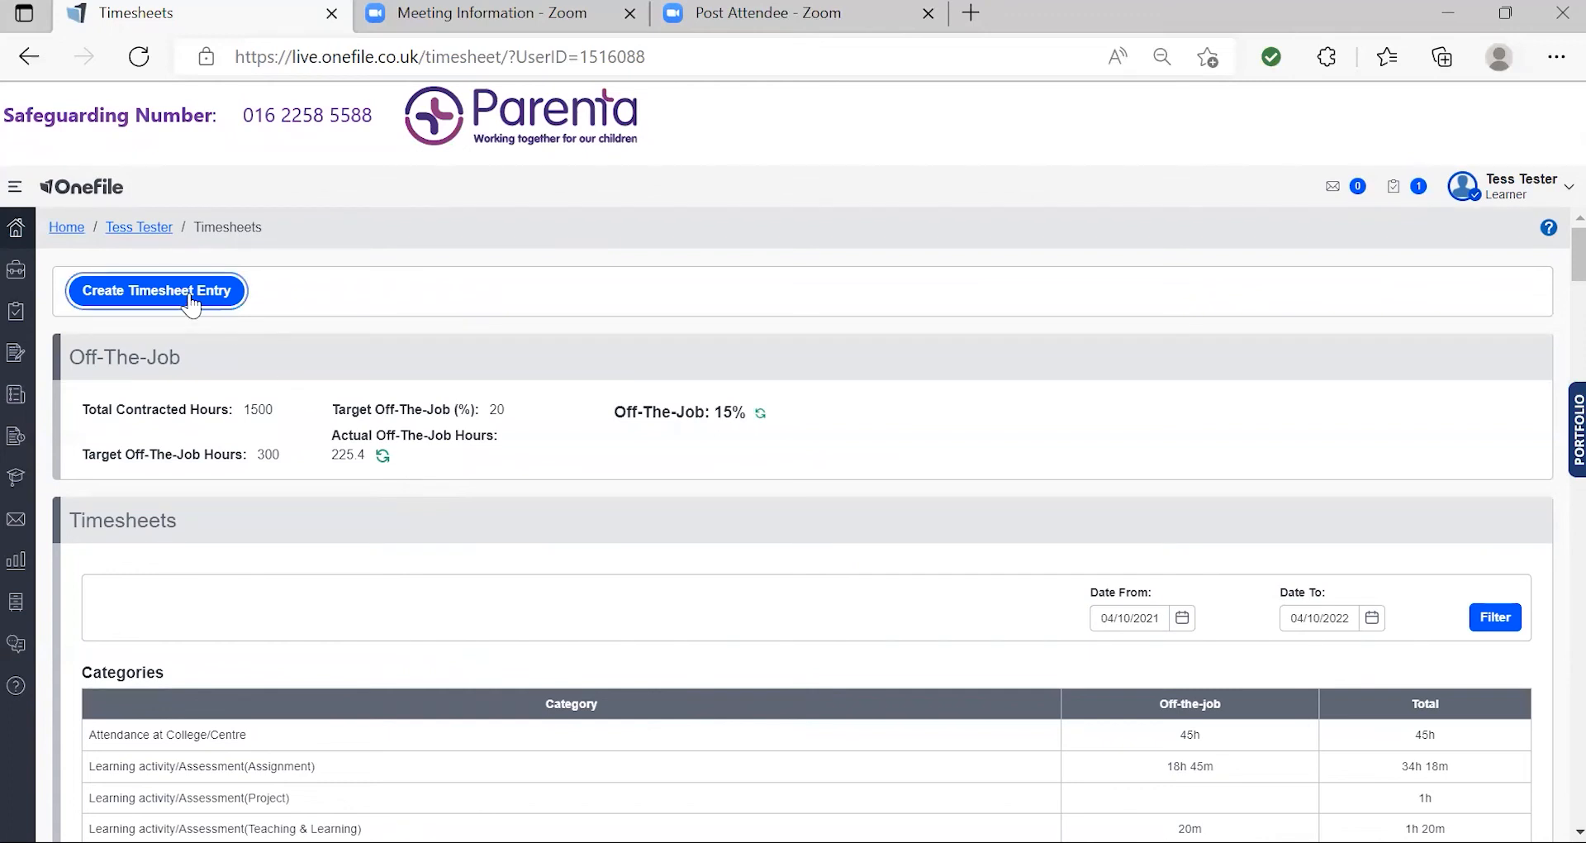
pyautogui.click(126, 298)
pyautogui.click(263, 237)
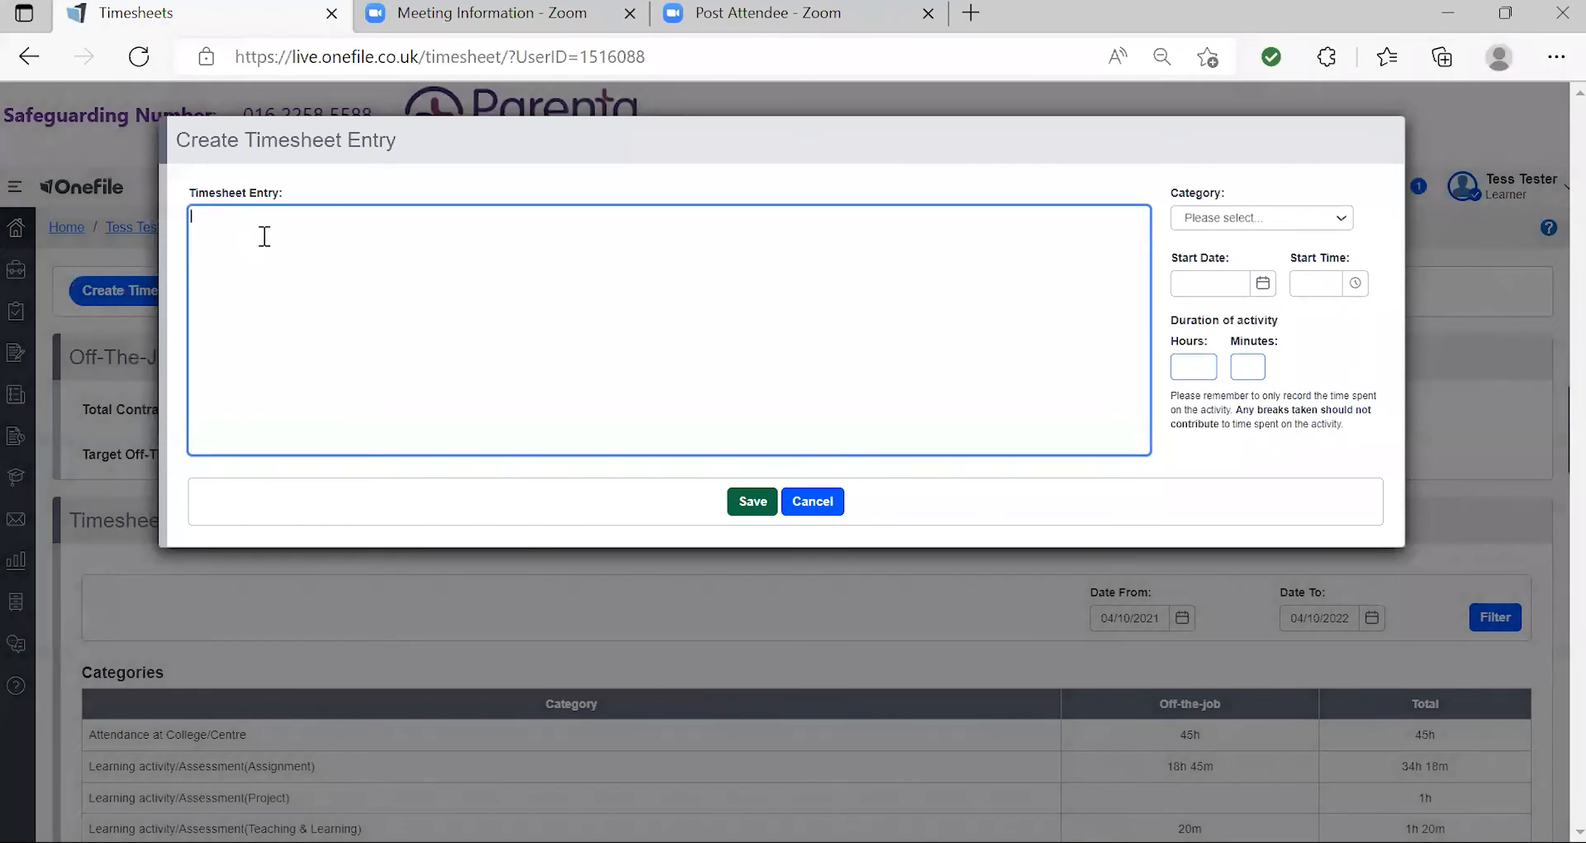
pyautogui.write('Shadowed a member of staff completing an observation . ')
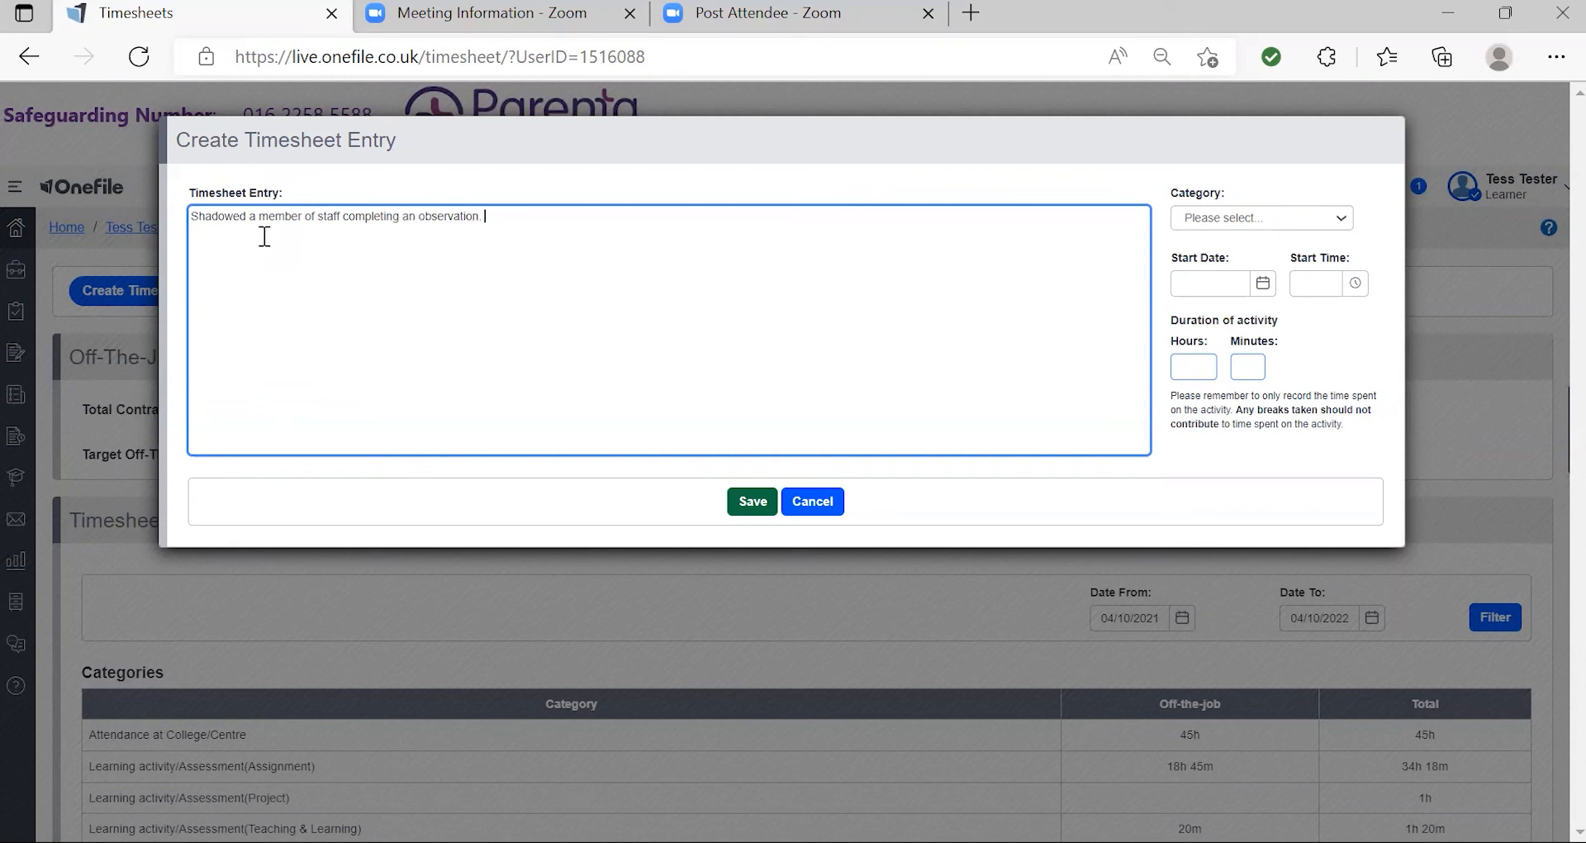
pyautogui.write('Learning about ABC observations and also how')
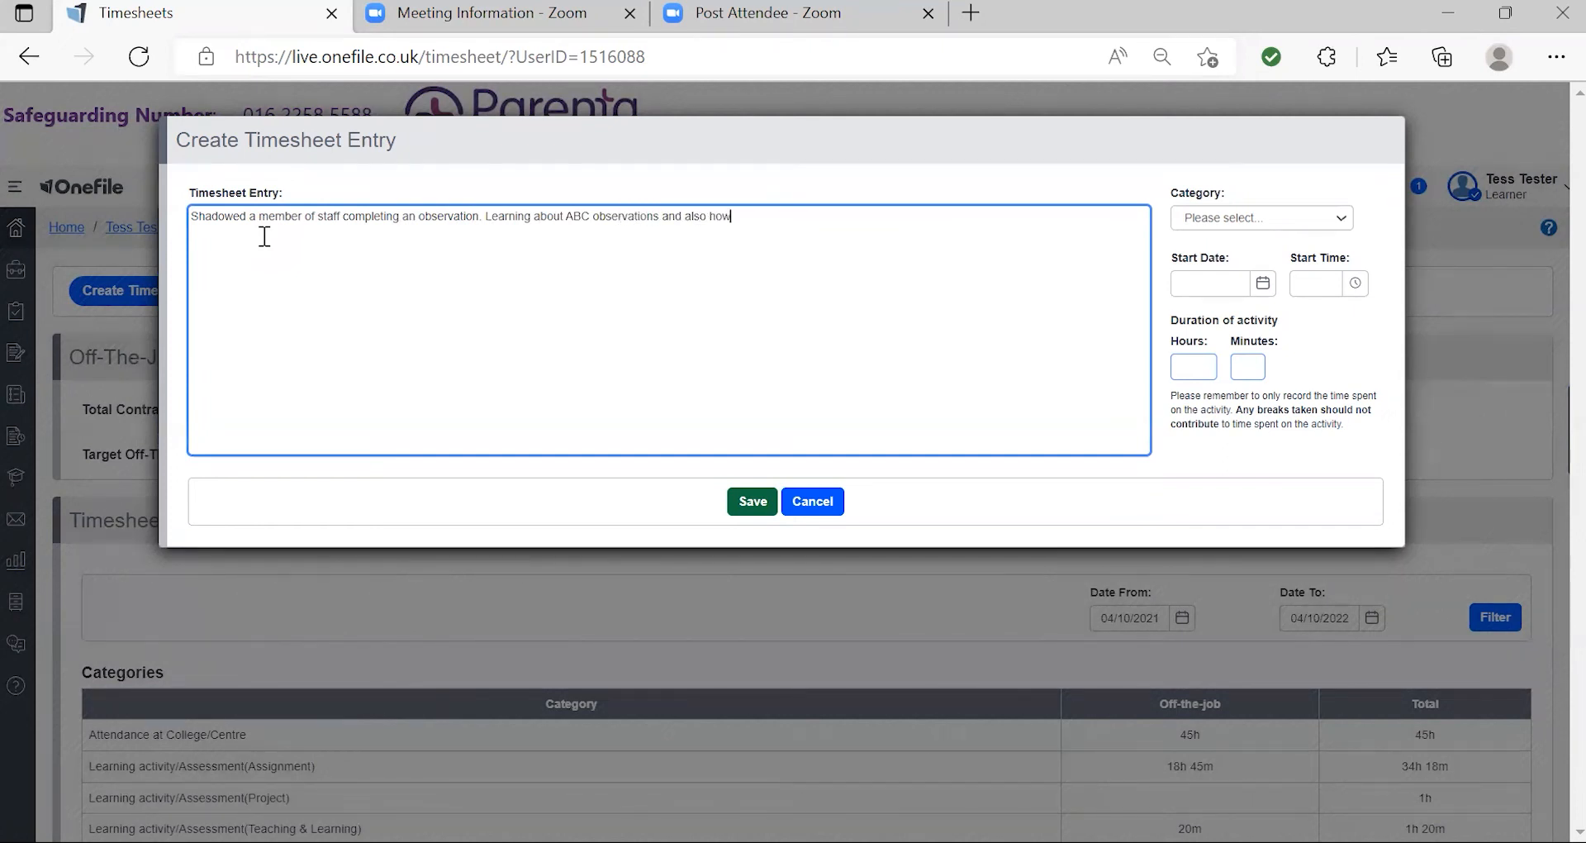
pyautogui.write(' to support the child fu')
pyautogui.write('rther.')
# Categorise the timesheet entry as Work Shadowing and set its start to 04/10/2022 at 10:00.
pyautogui.click(1267, 221)
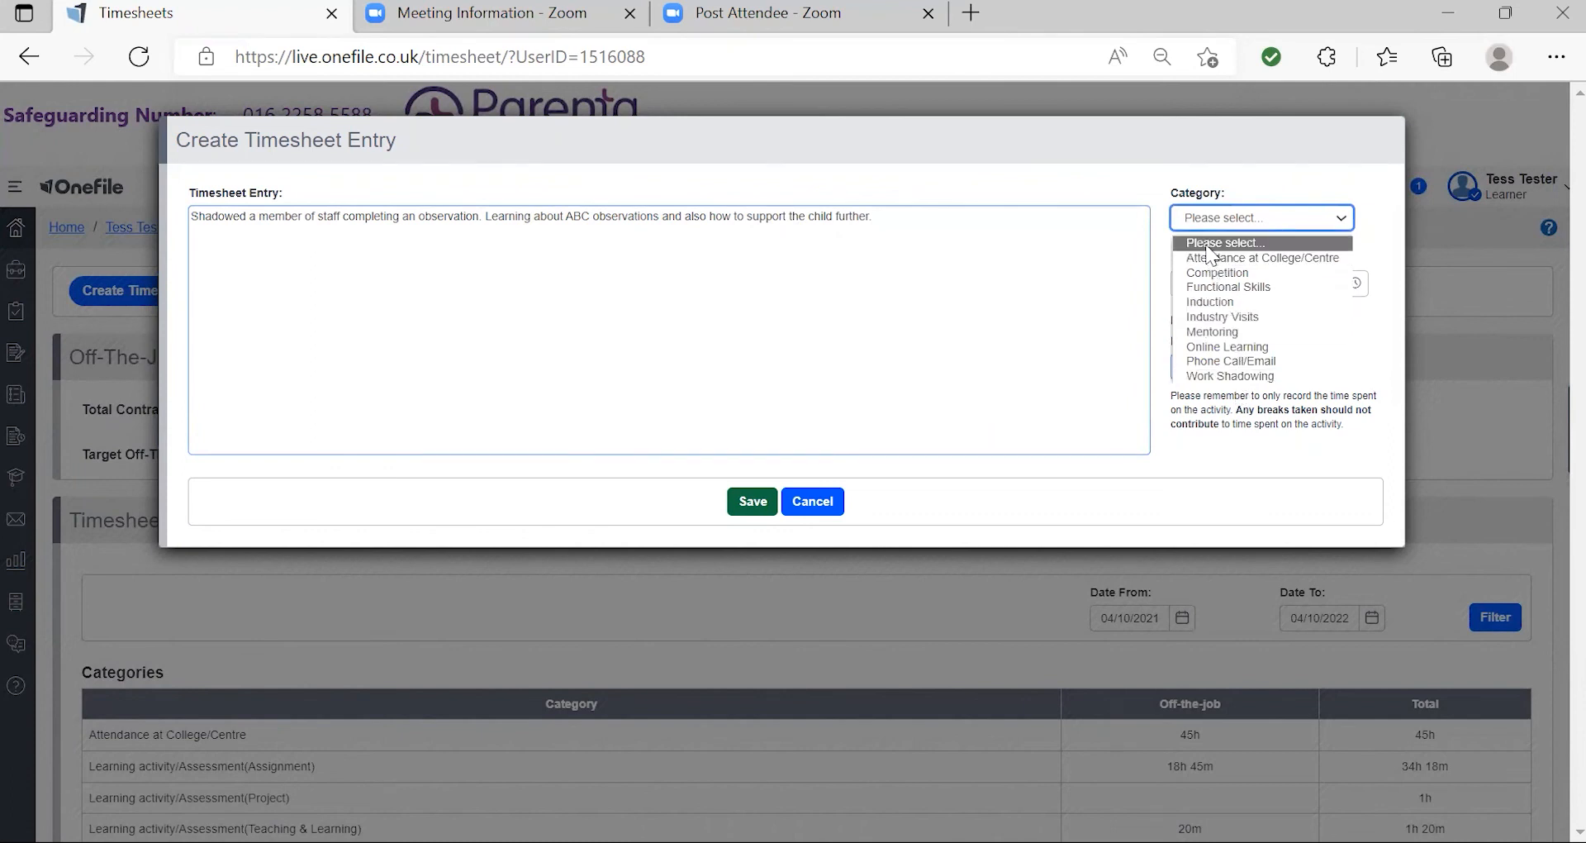
pyautogui.click(1211, 377)
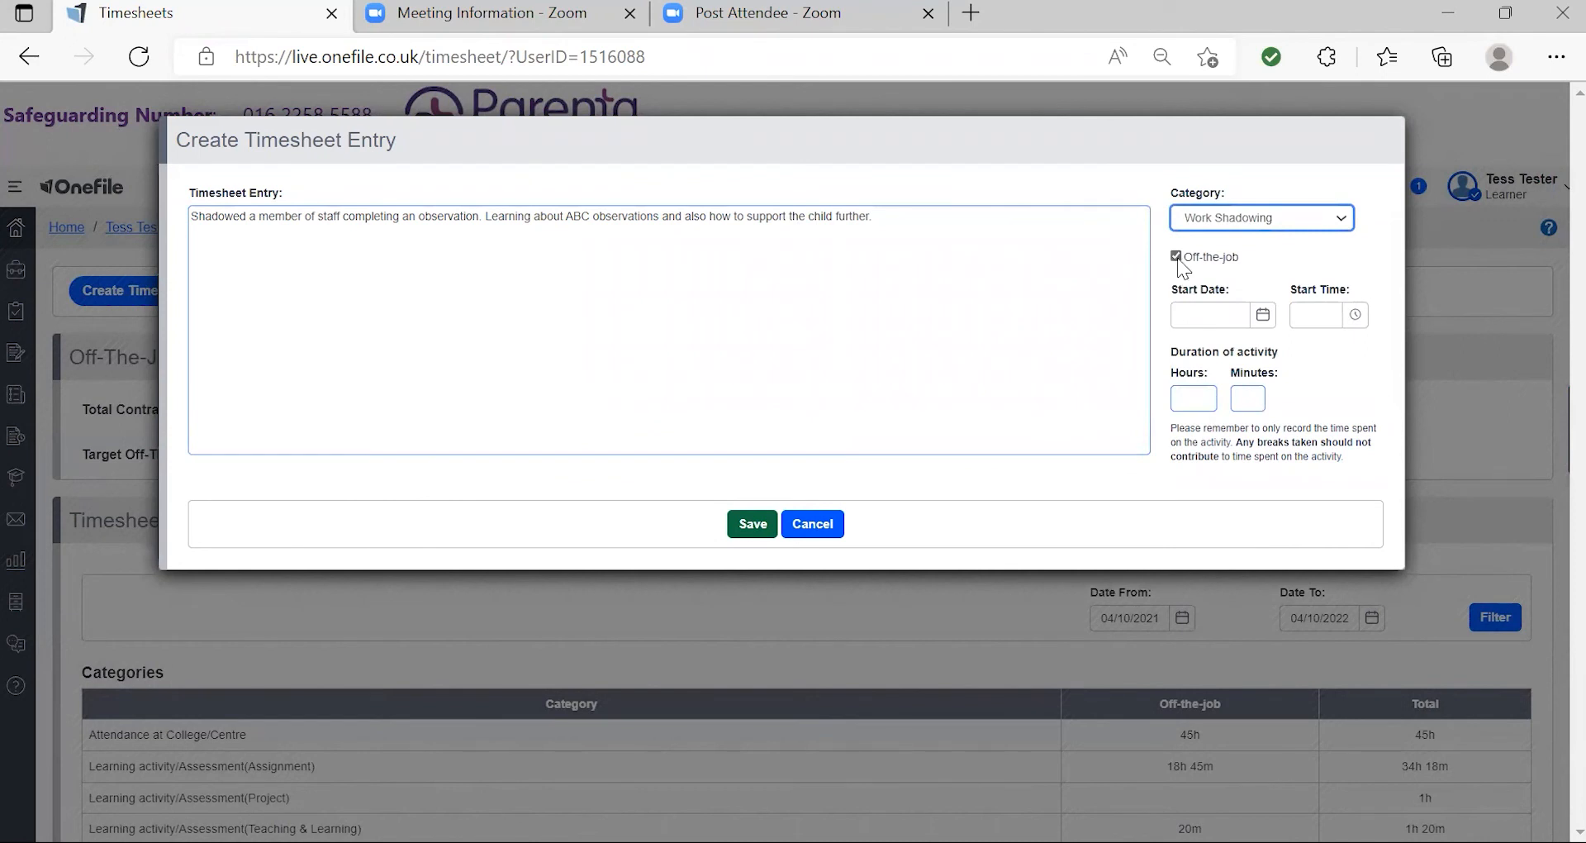
pyautogui.click(1262, 317)
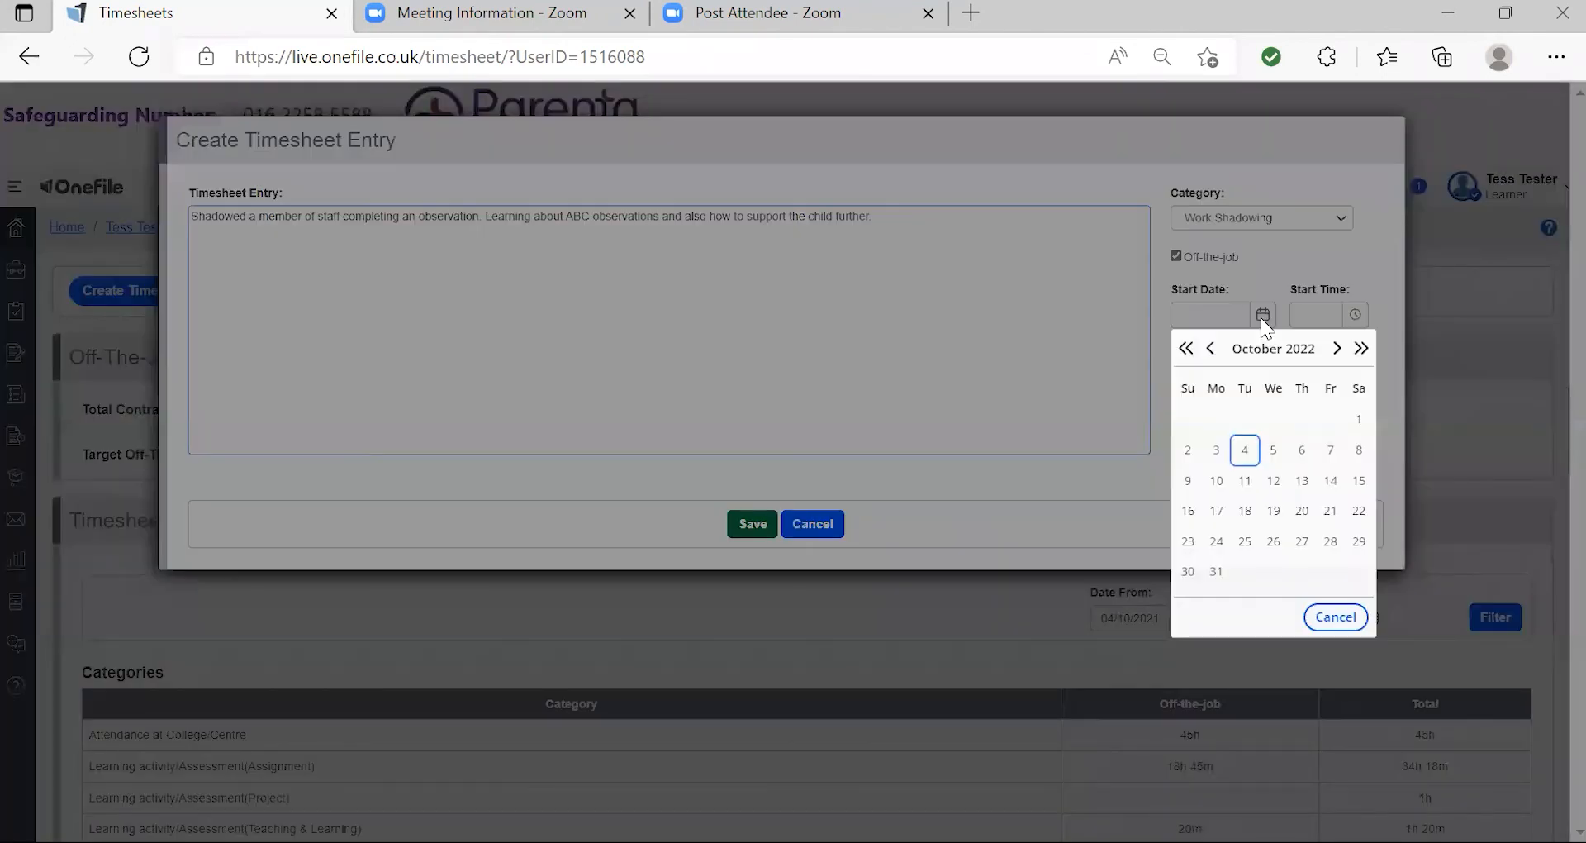
pyautogui.click(1246, 453)
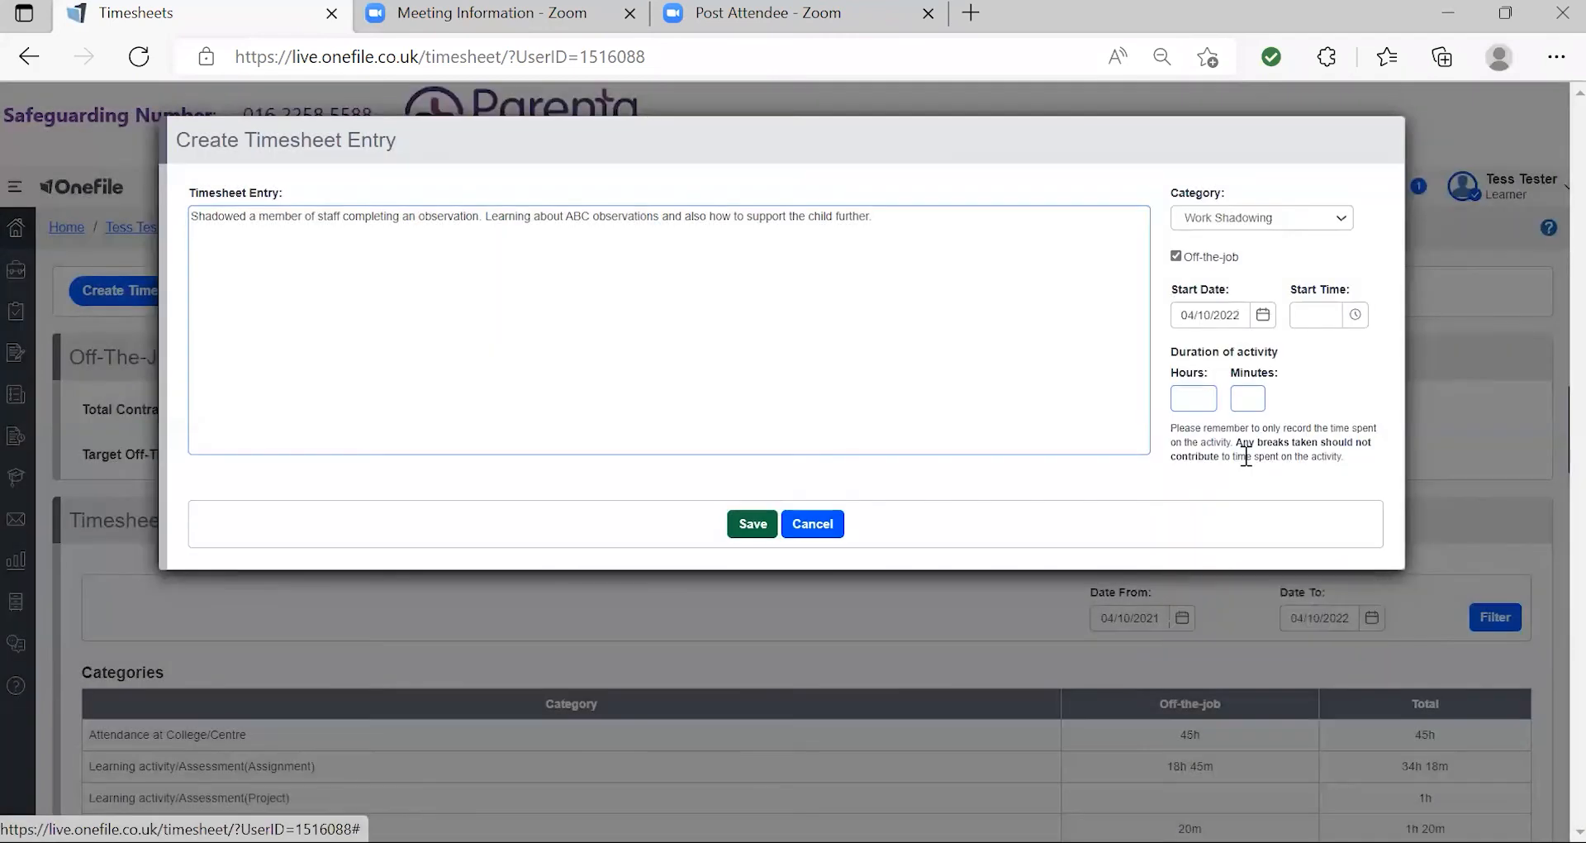
pyautogui.click(1355, 315)
pyautogui.click(1250, 339)
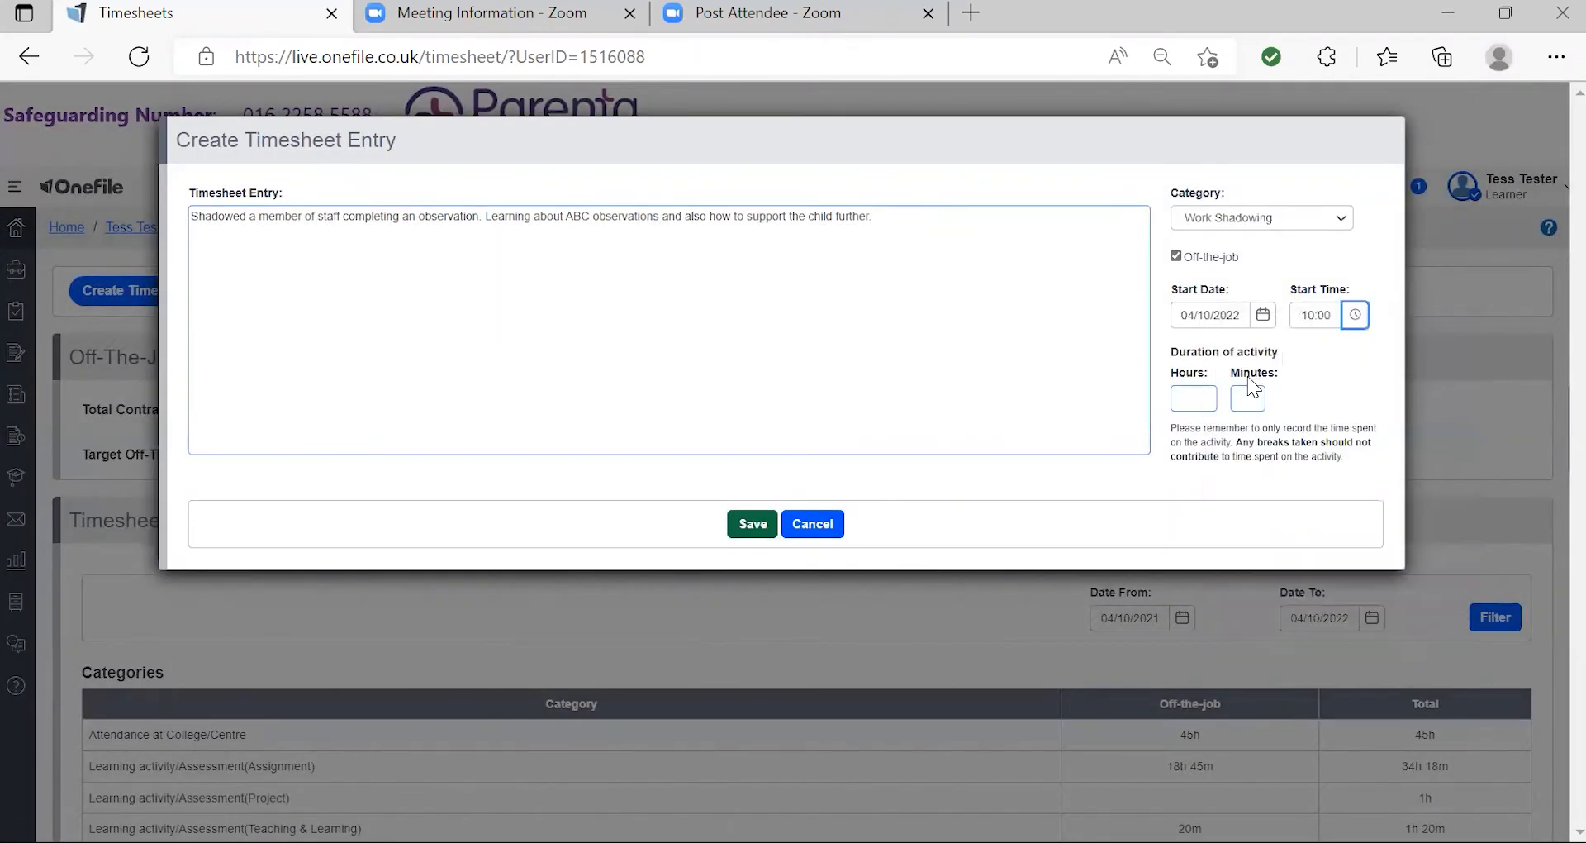
# Set the activity duration to 2 hours 00 minutes and save the timesheet entry.
pyautogui.click(1188, 399)
pyautogui.write('2')
pyautogui.click(1238, 398)
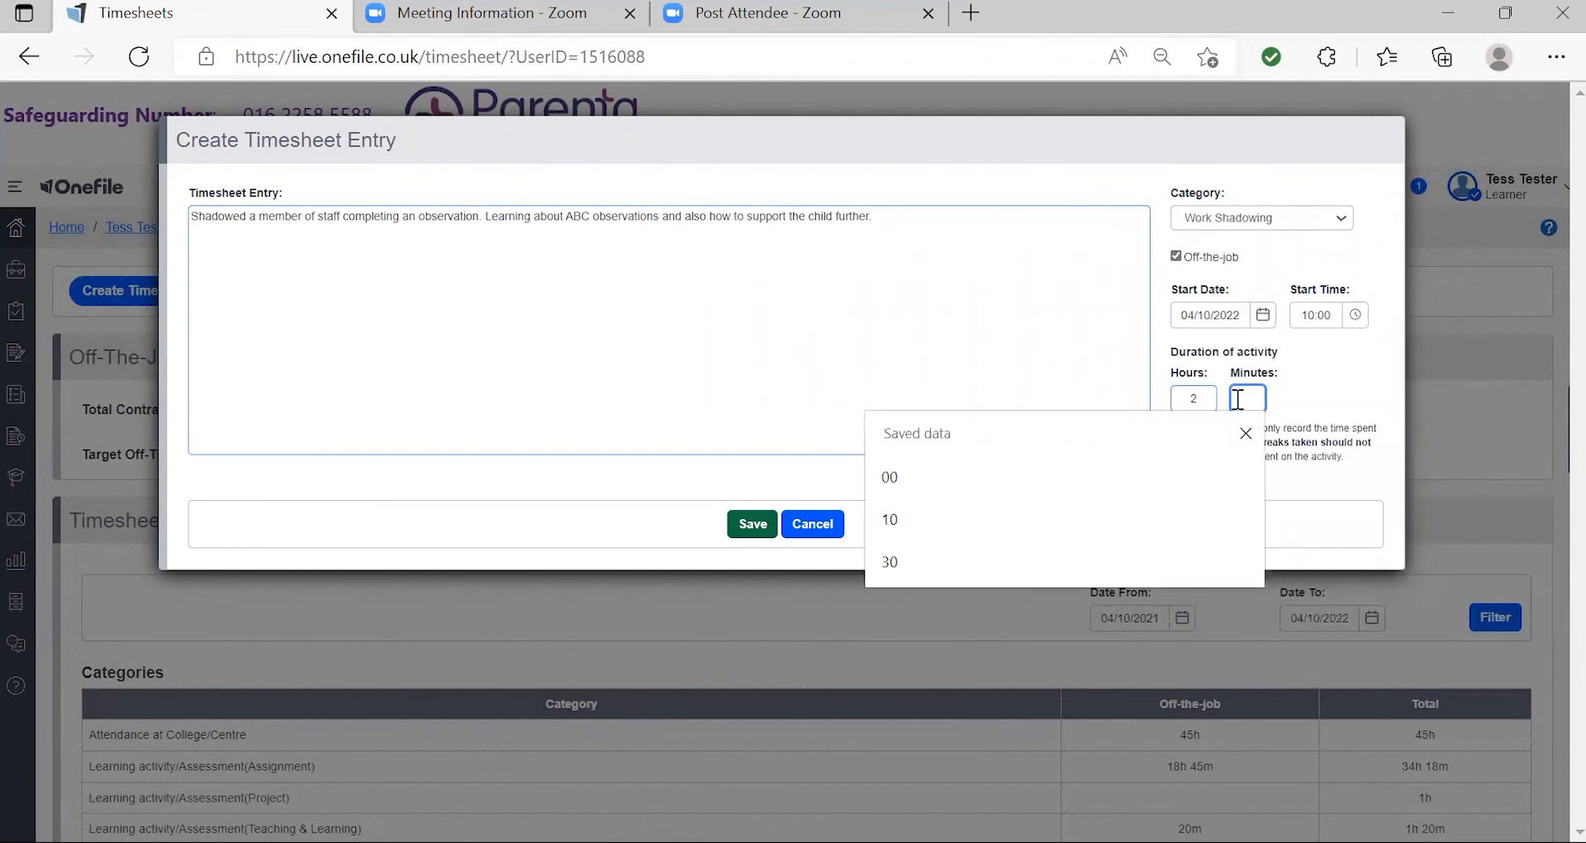
pyautogui.write('00')
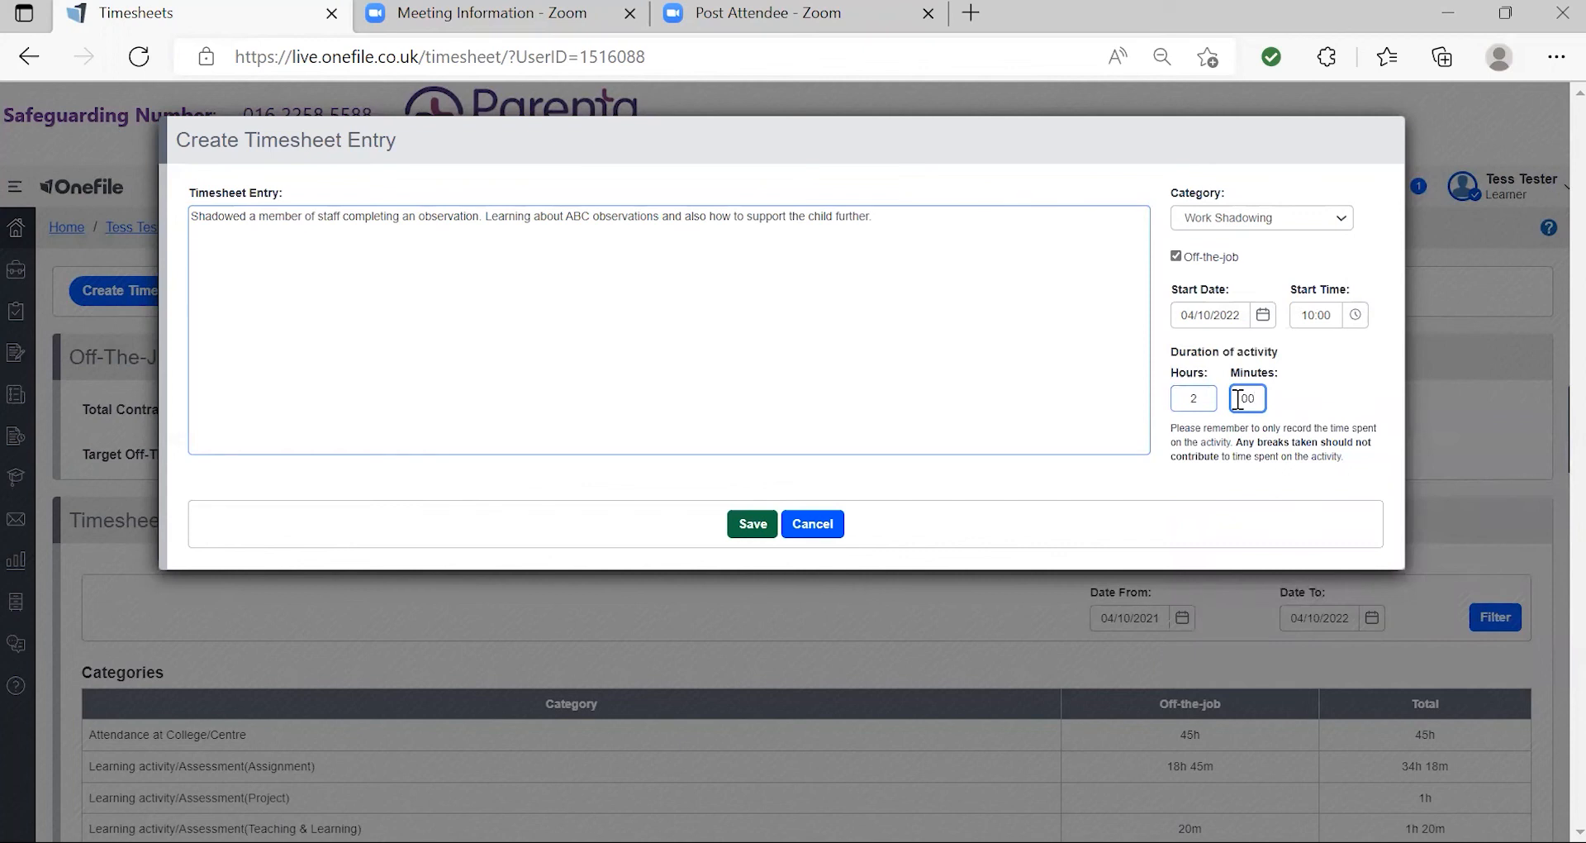
pyautogui.click(752, 528)
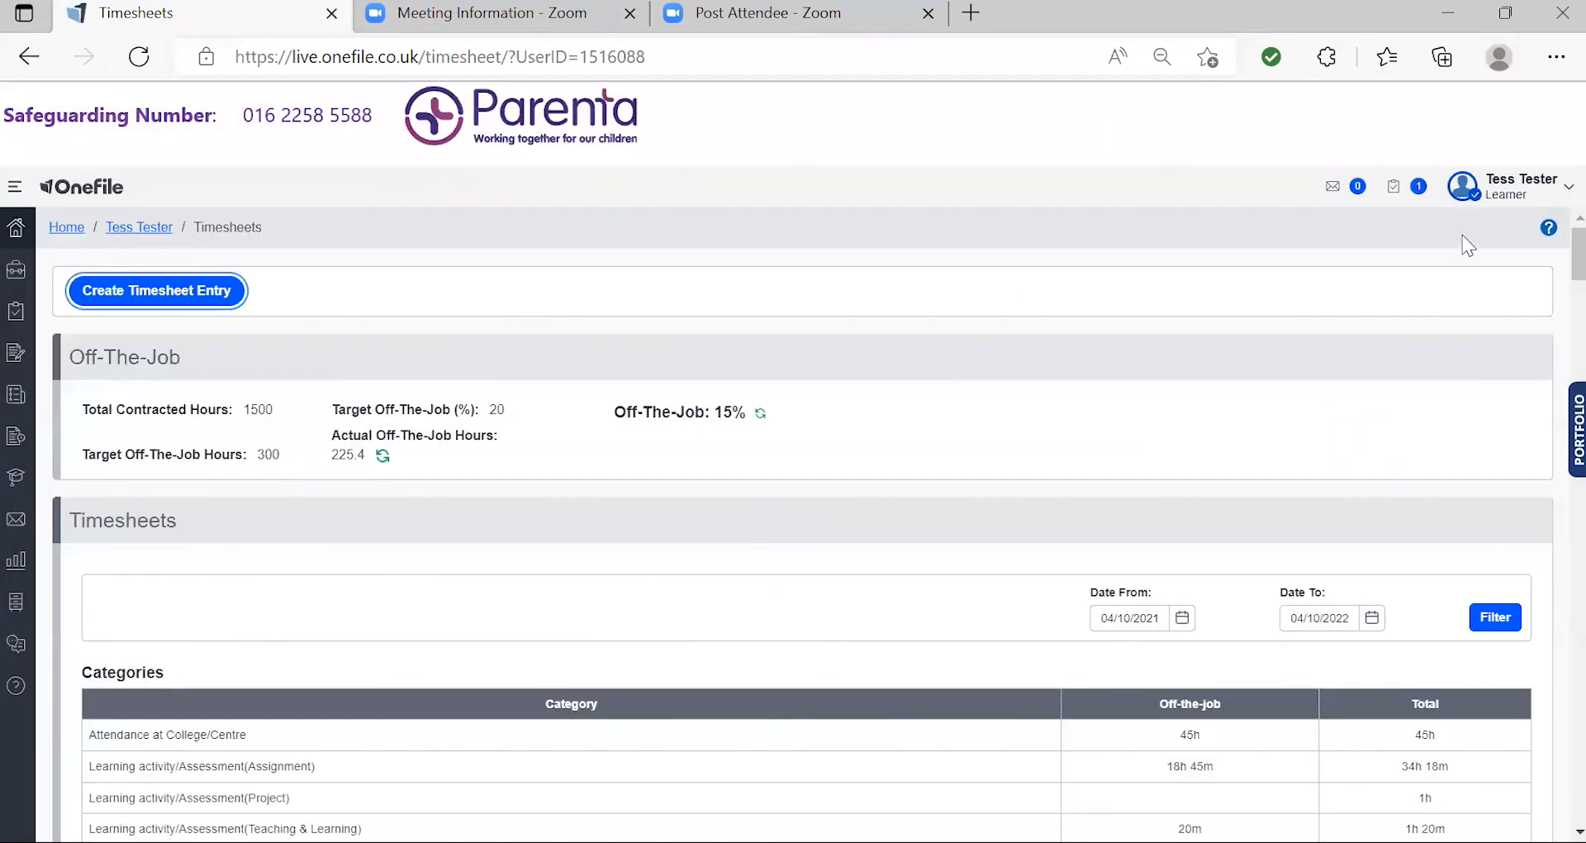
# Find the new Work Shadowing entry of 04/10/2022 10:00 in the timesheet entries and review its description and time.
pyautogui.scroll(-4, 1559, 280)
pyautogui.scroll(-20, 1559, 281)
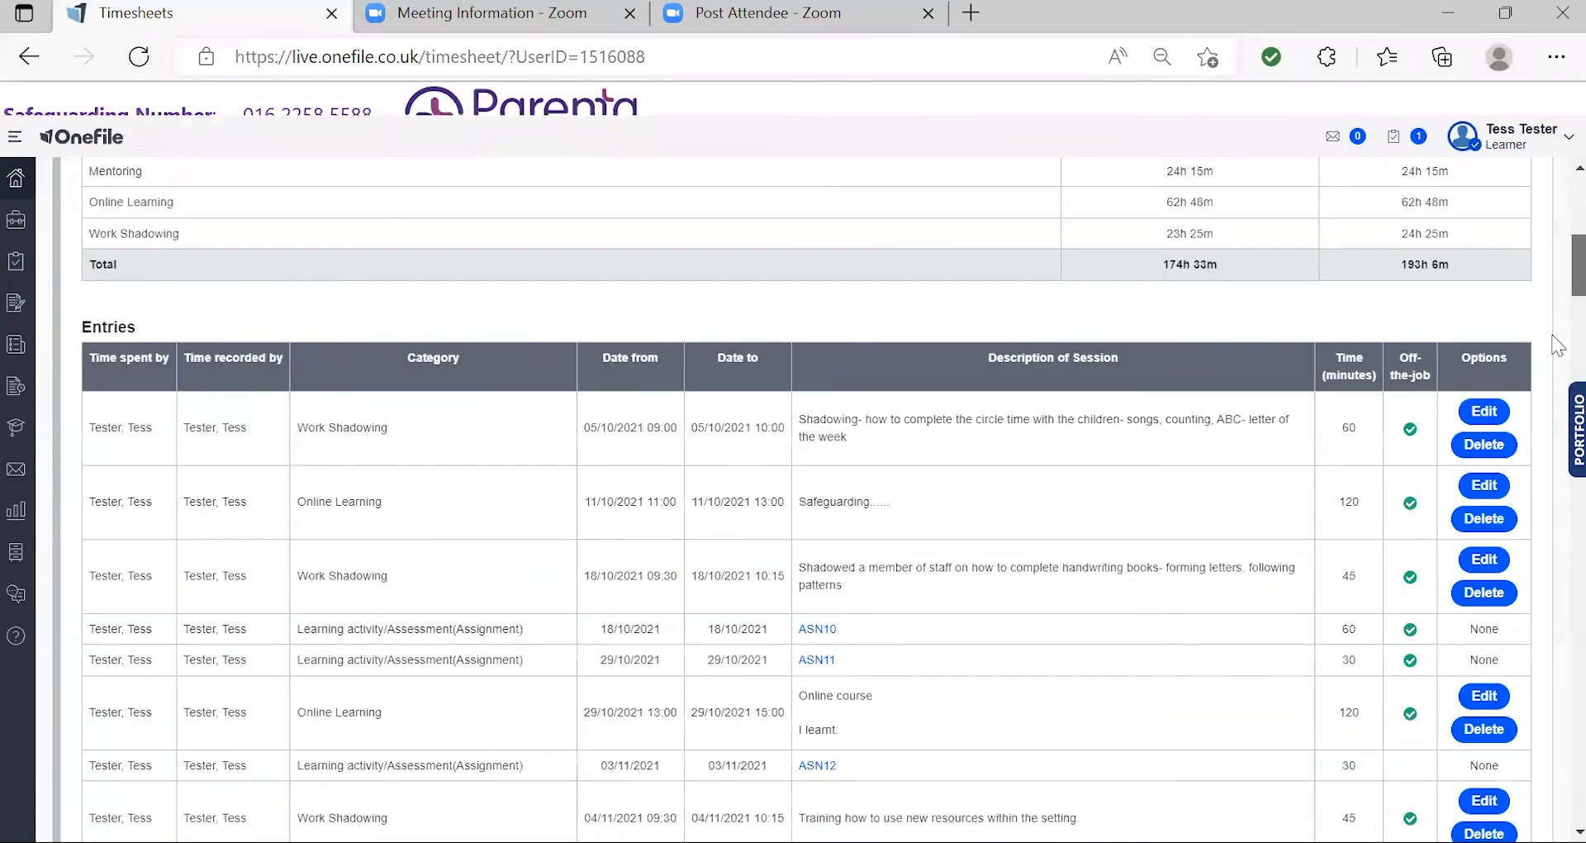
pyautogui.scroll(-12, 1557, 532)
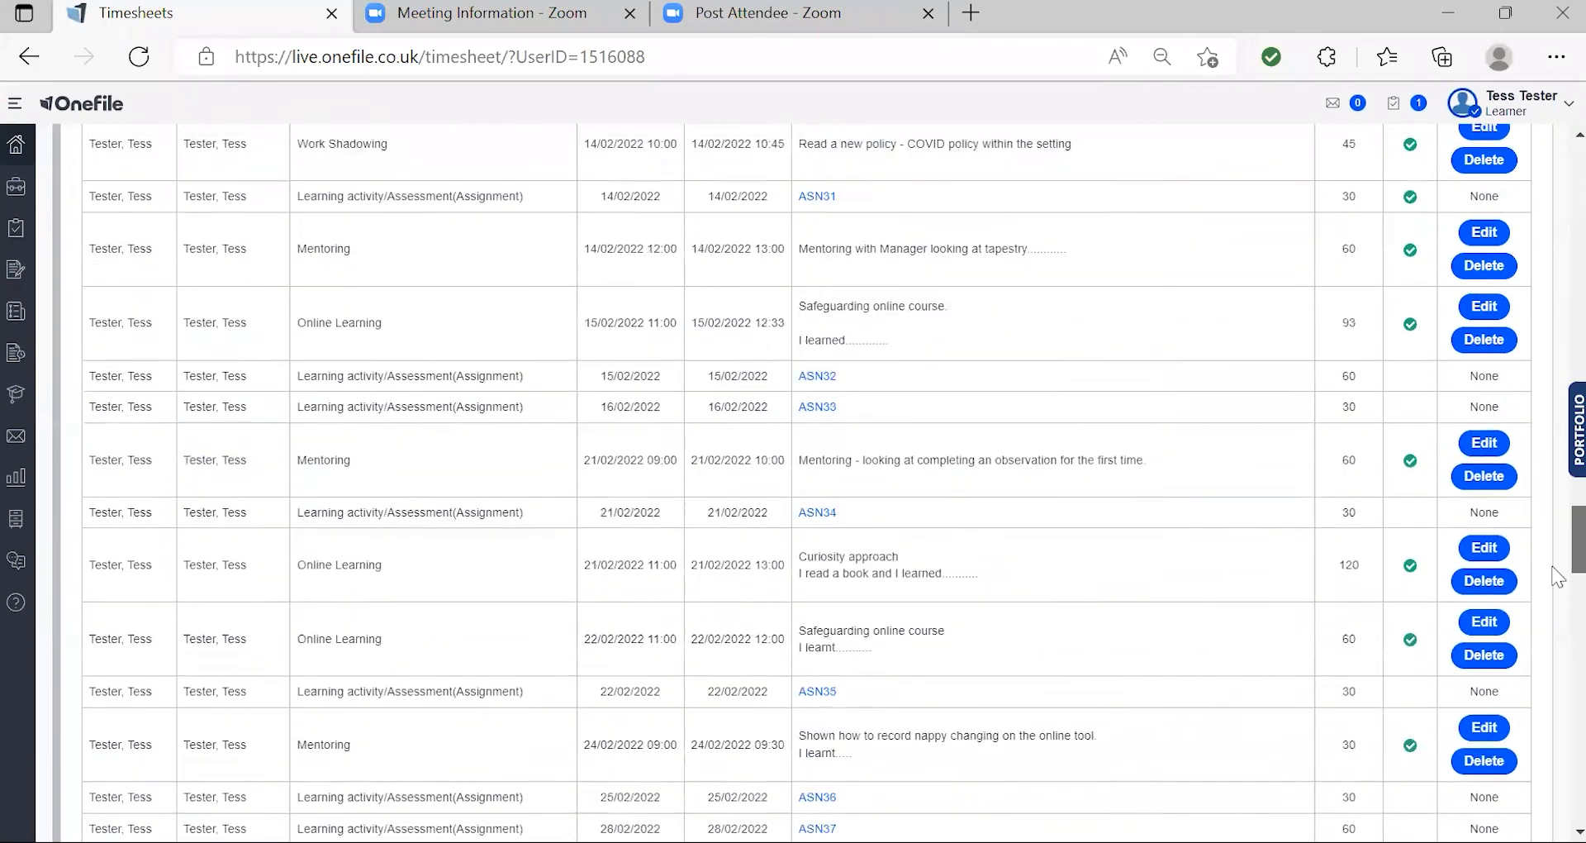
pyautogui.scroll(-15, 1558, 586)
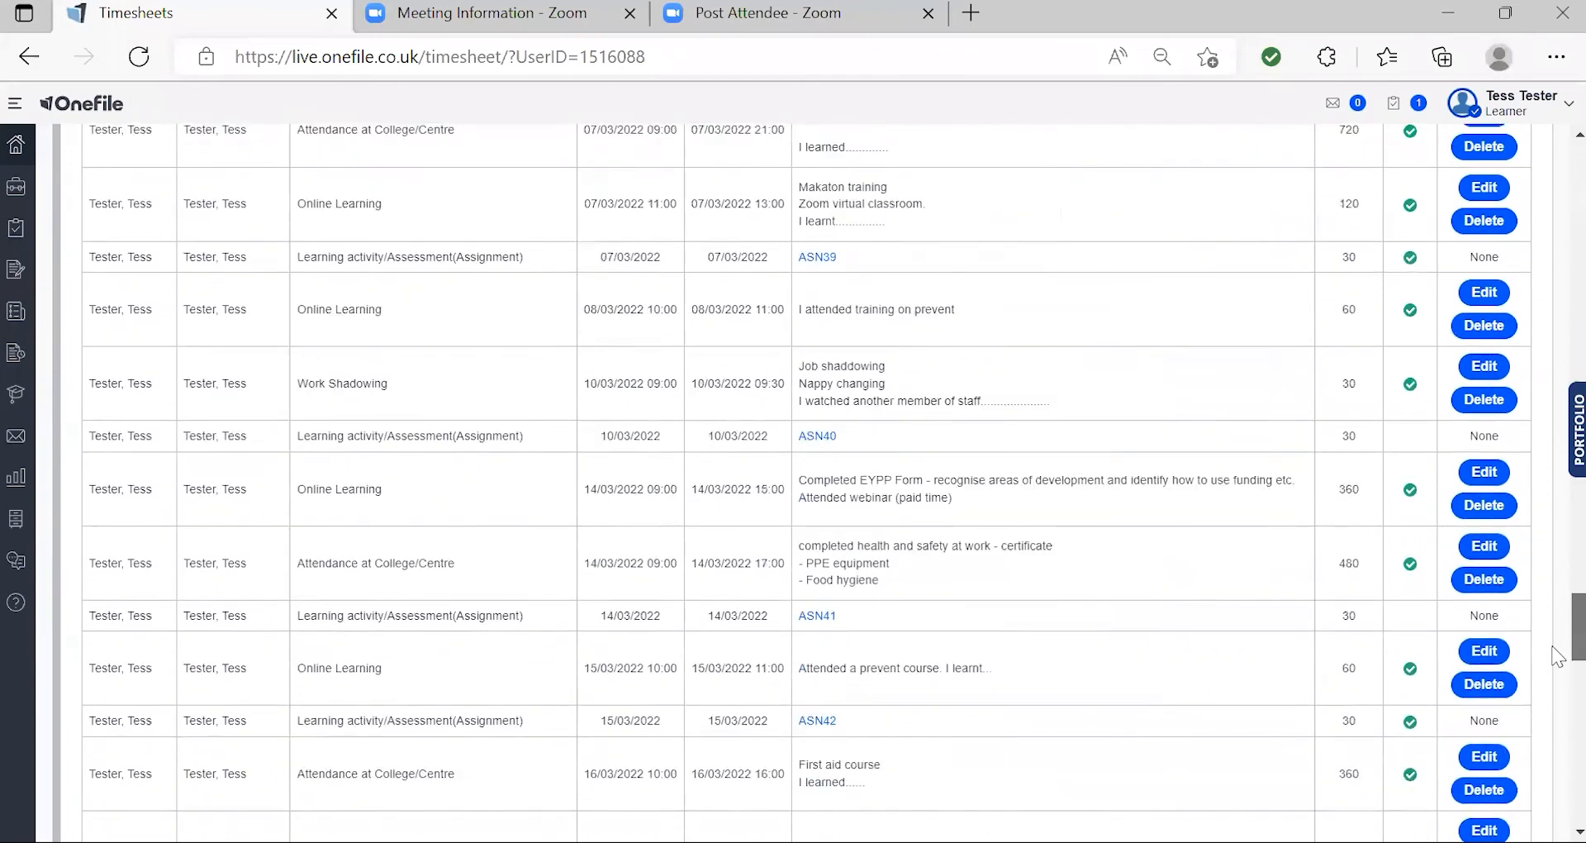
pyautogui.scroll(-15, 1557, 704)
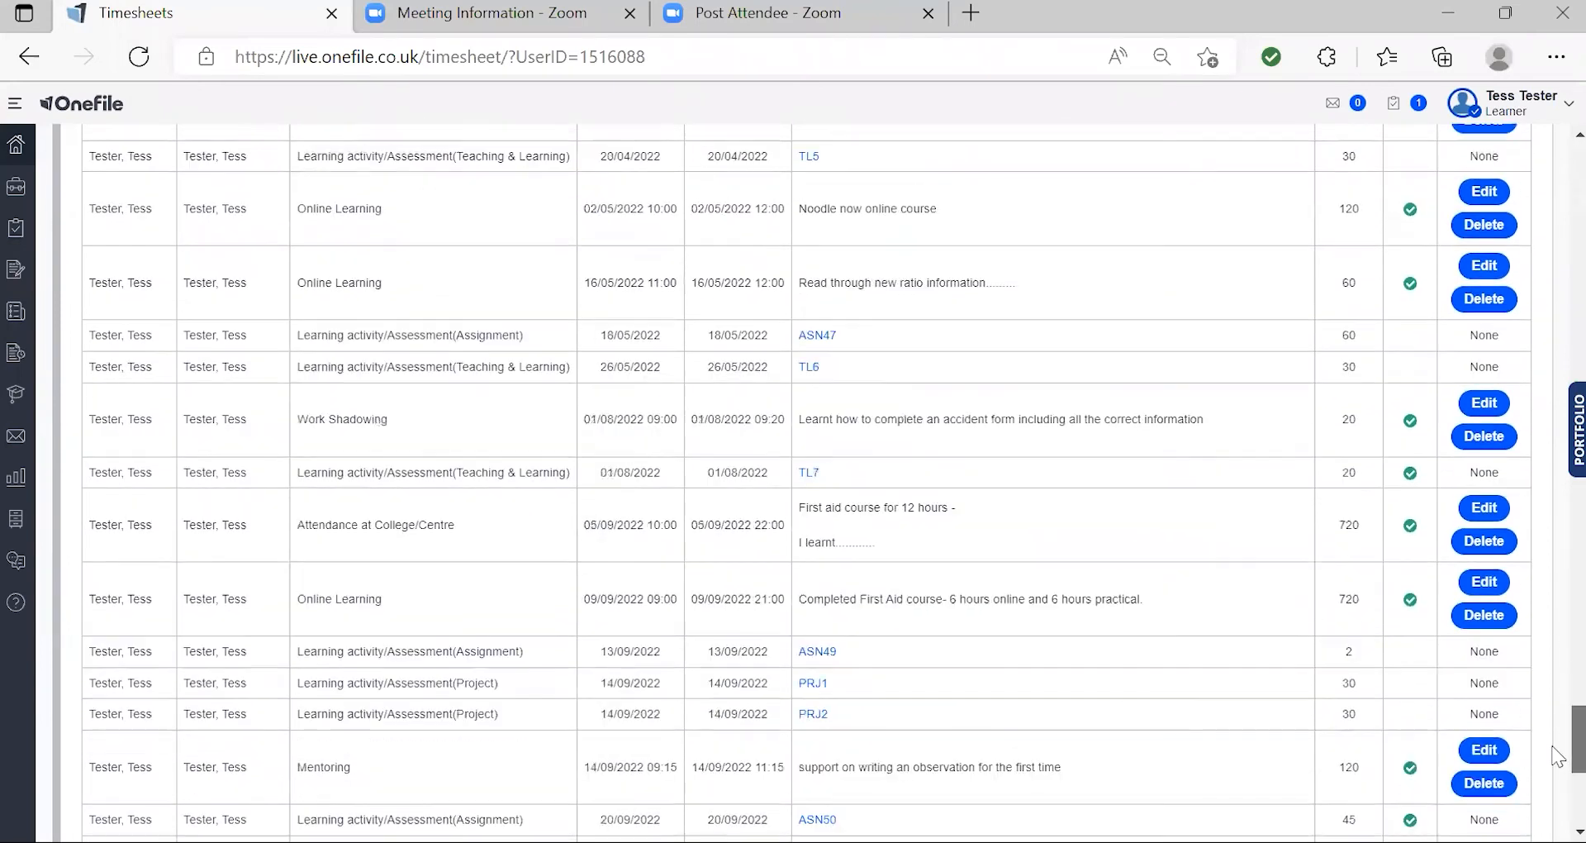
pyautogui.scroll(-10, 1558, 756)
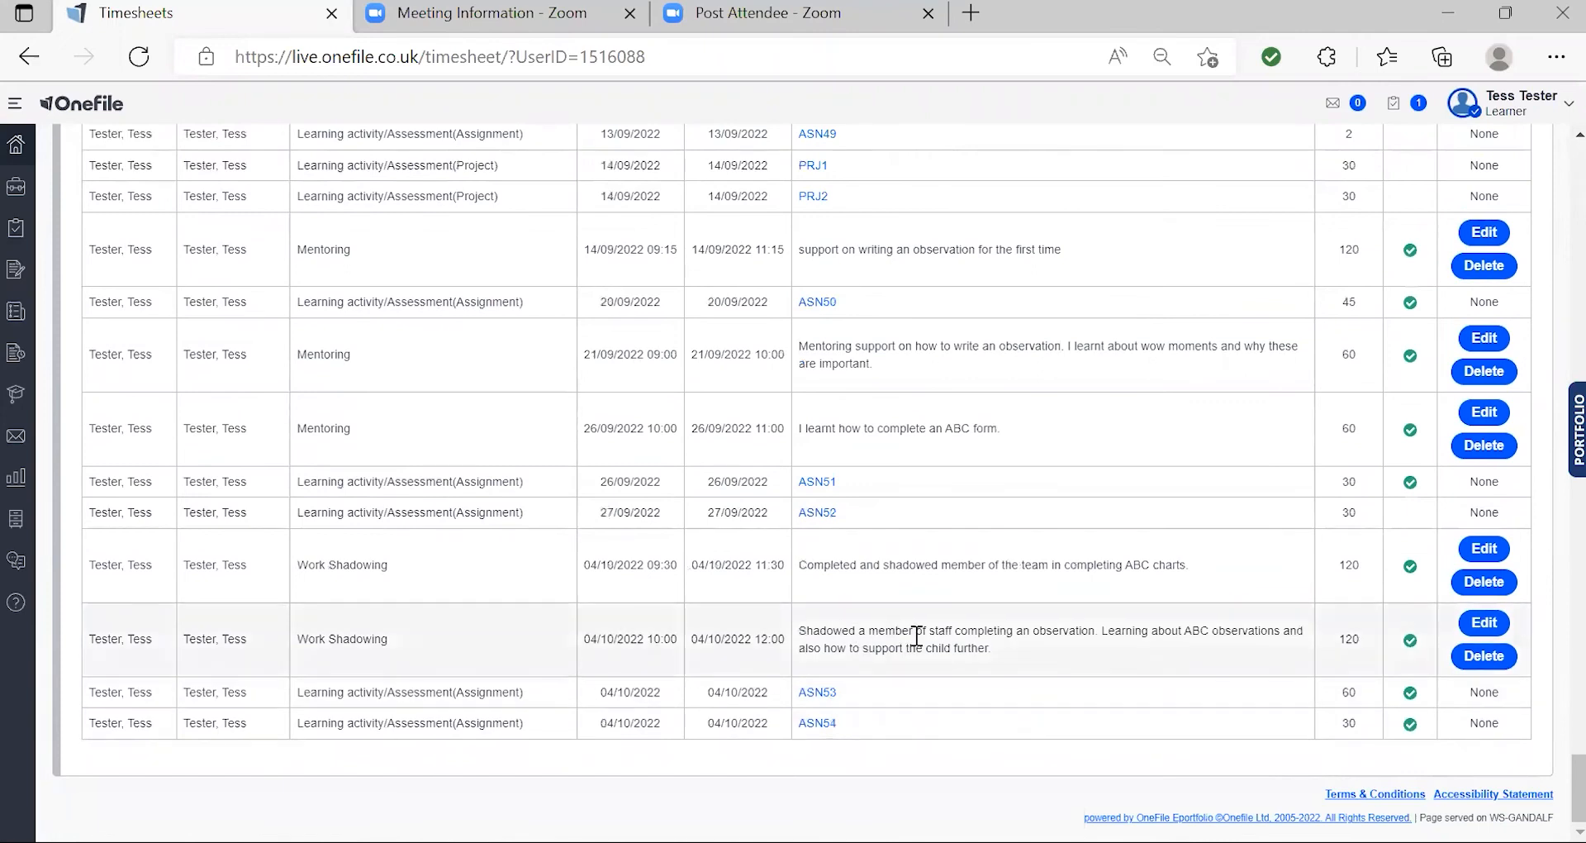
pyautogui.moveTo(800, 622); pyautogui.dragTo(1006, 658)
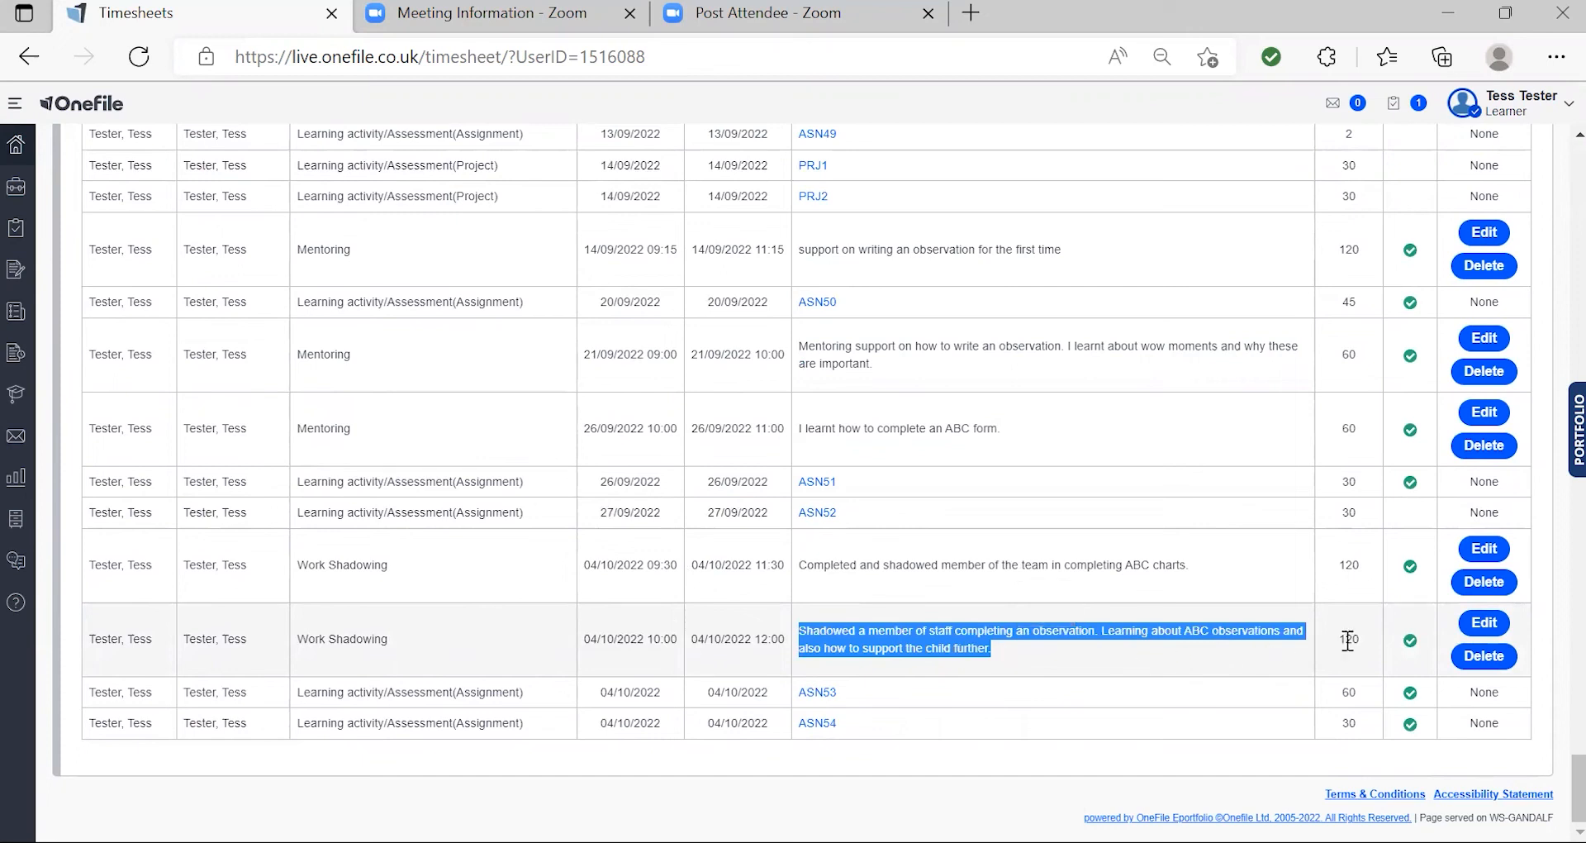
pyautogui.click(1211, 657)
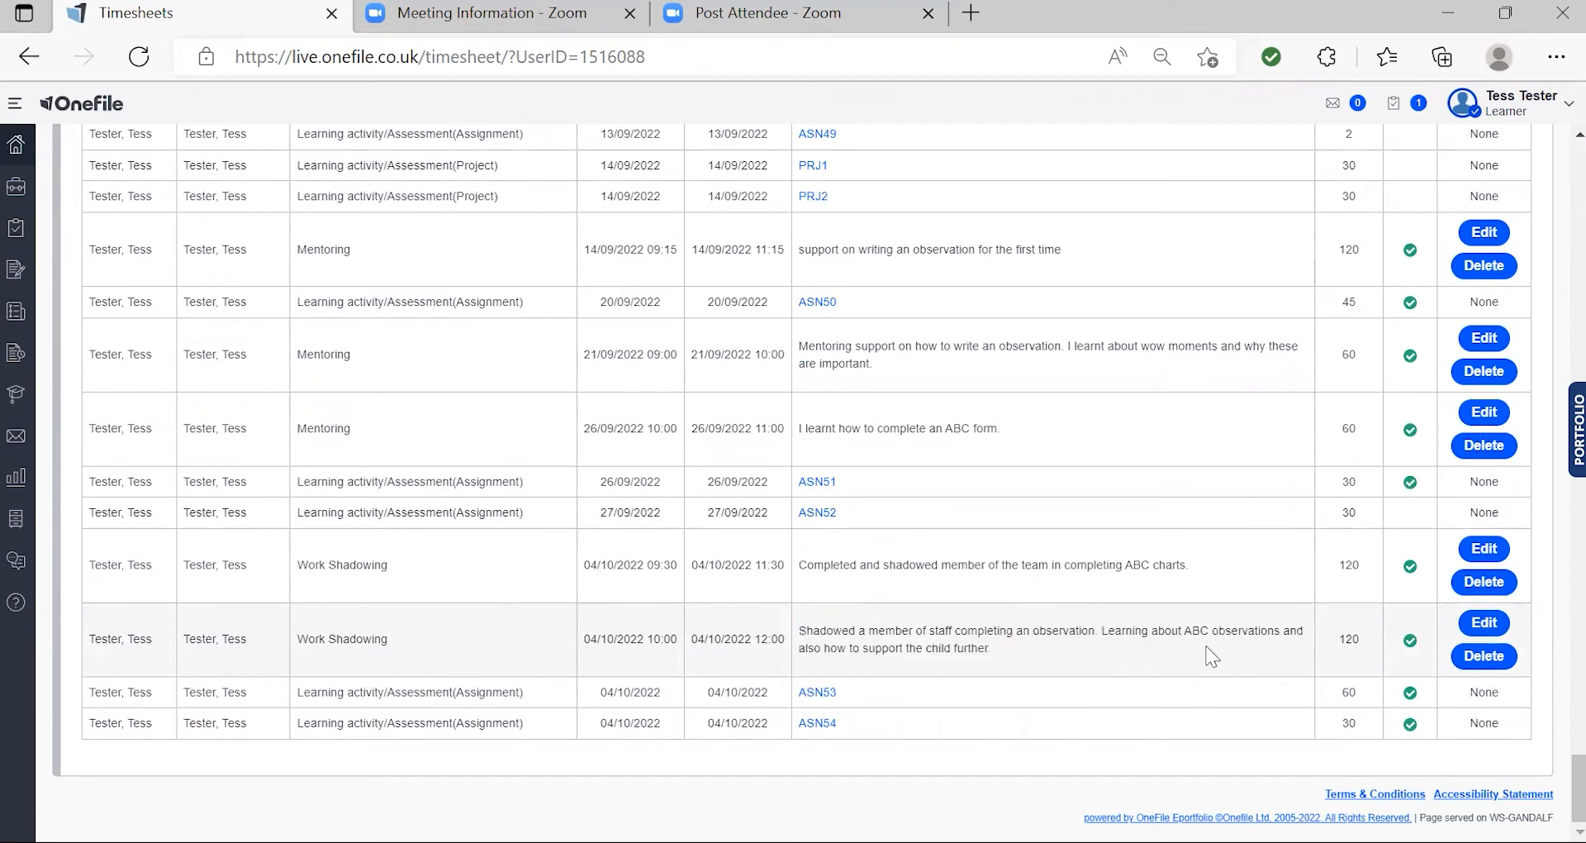
# Review the timesheet's category totals and the off-the-job hours summary.
pyautogui.moveTo(1558, 773); pyautogui.dragTo(1557, 190)
pyautogui.scroll(5, 1559, 190)
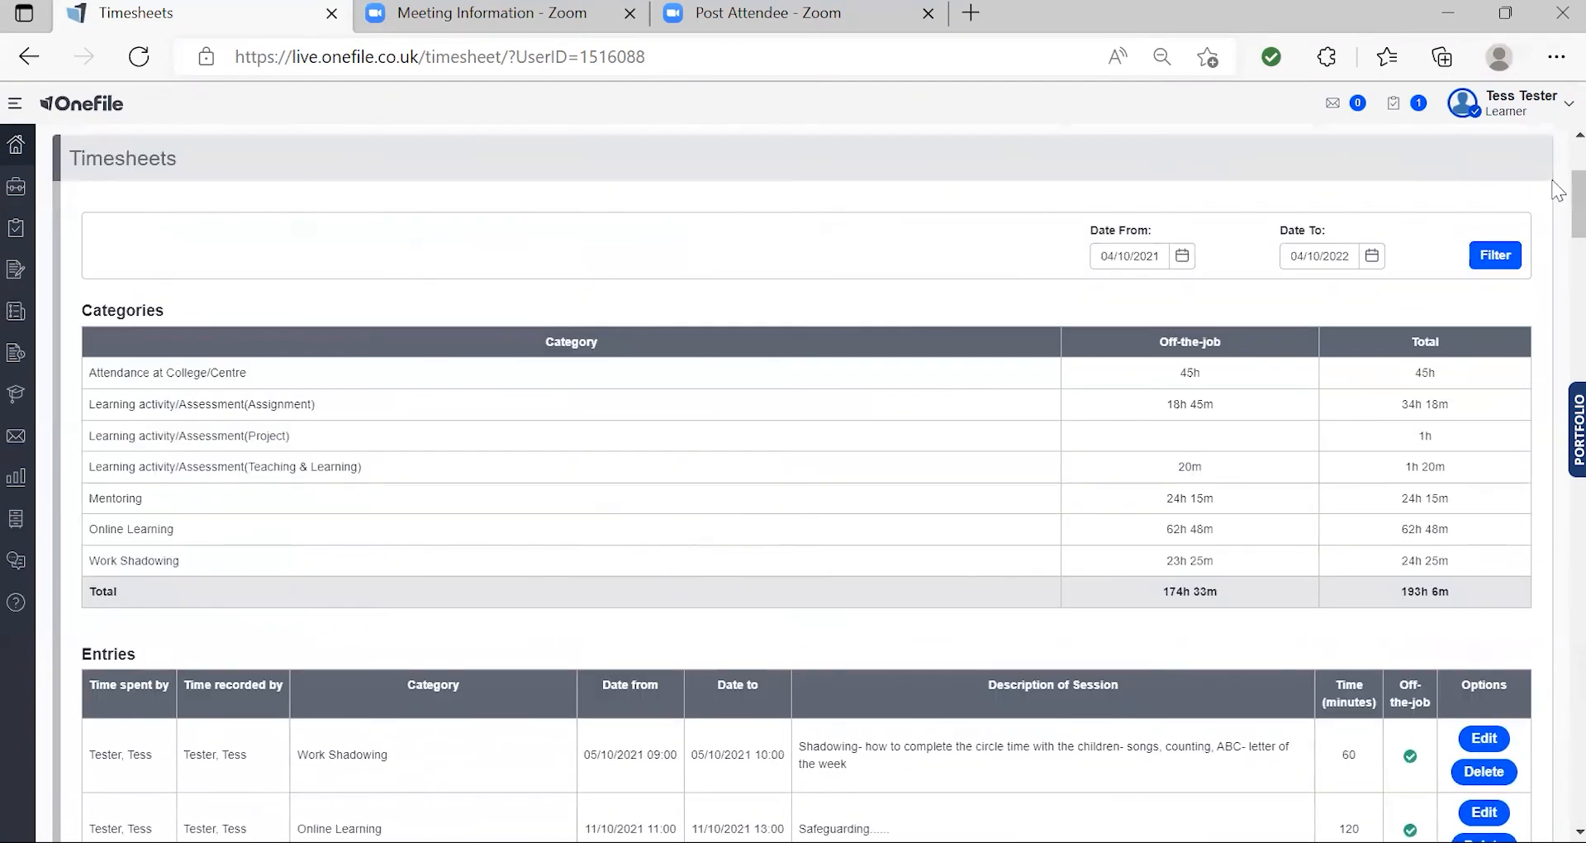
pyautogui.scroll(3, 1558, 190)
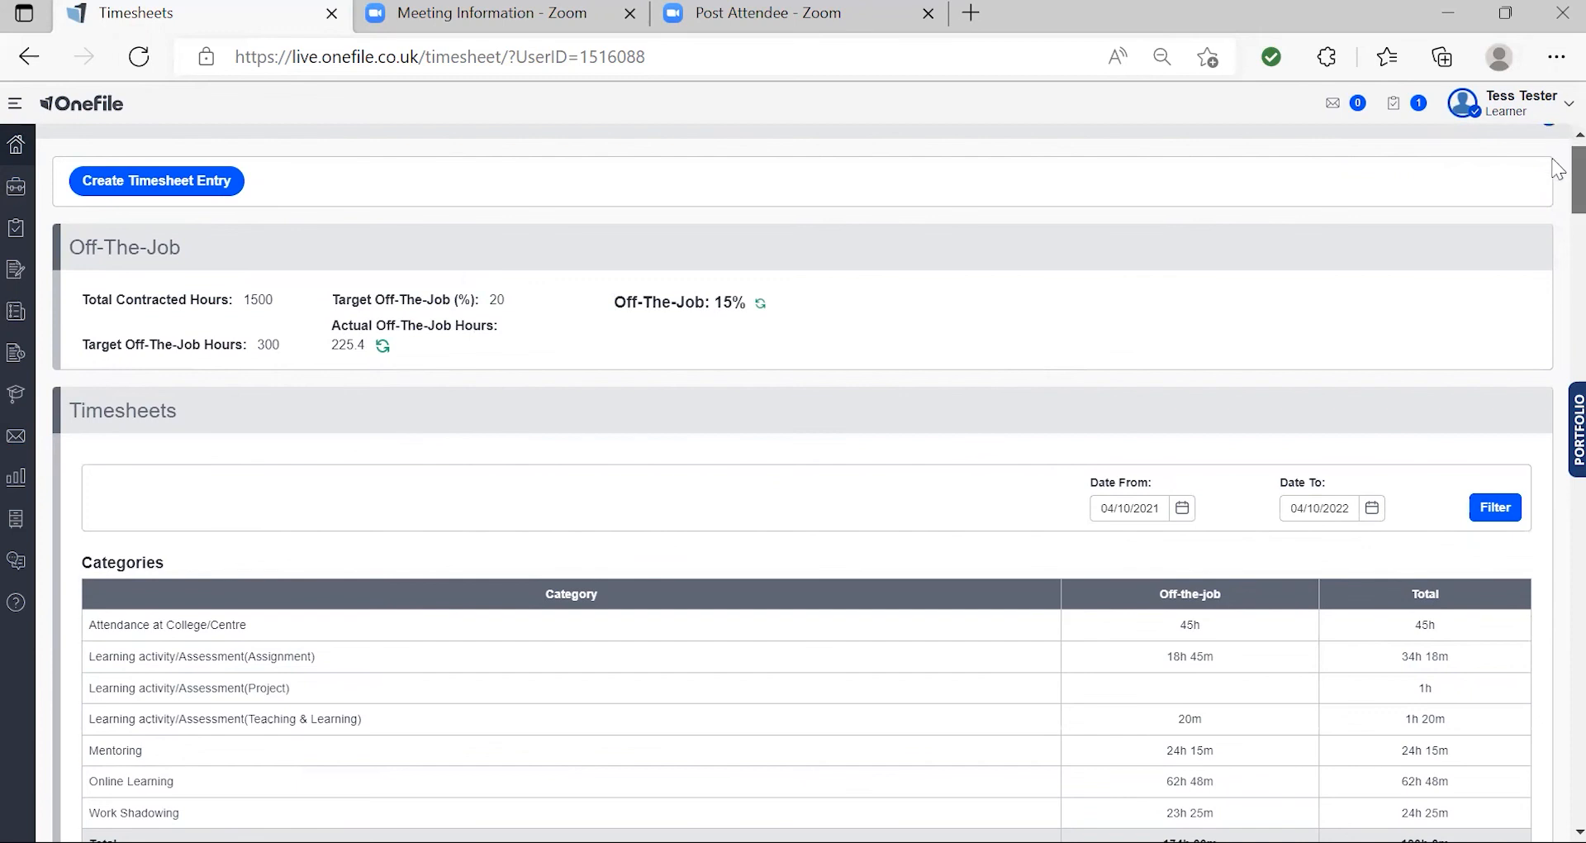
pyautogui.scroll(1, 1558, 168)
pyautogui.scroll(1, 1557, 168)
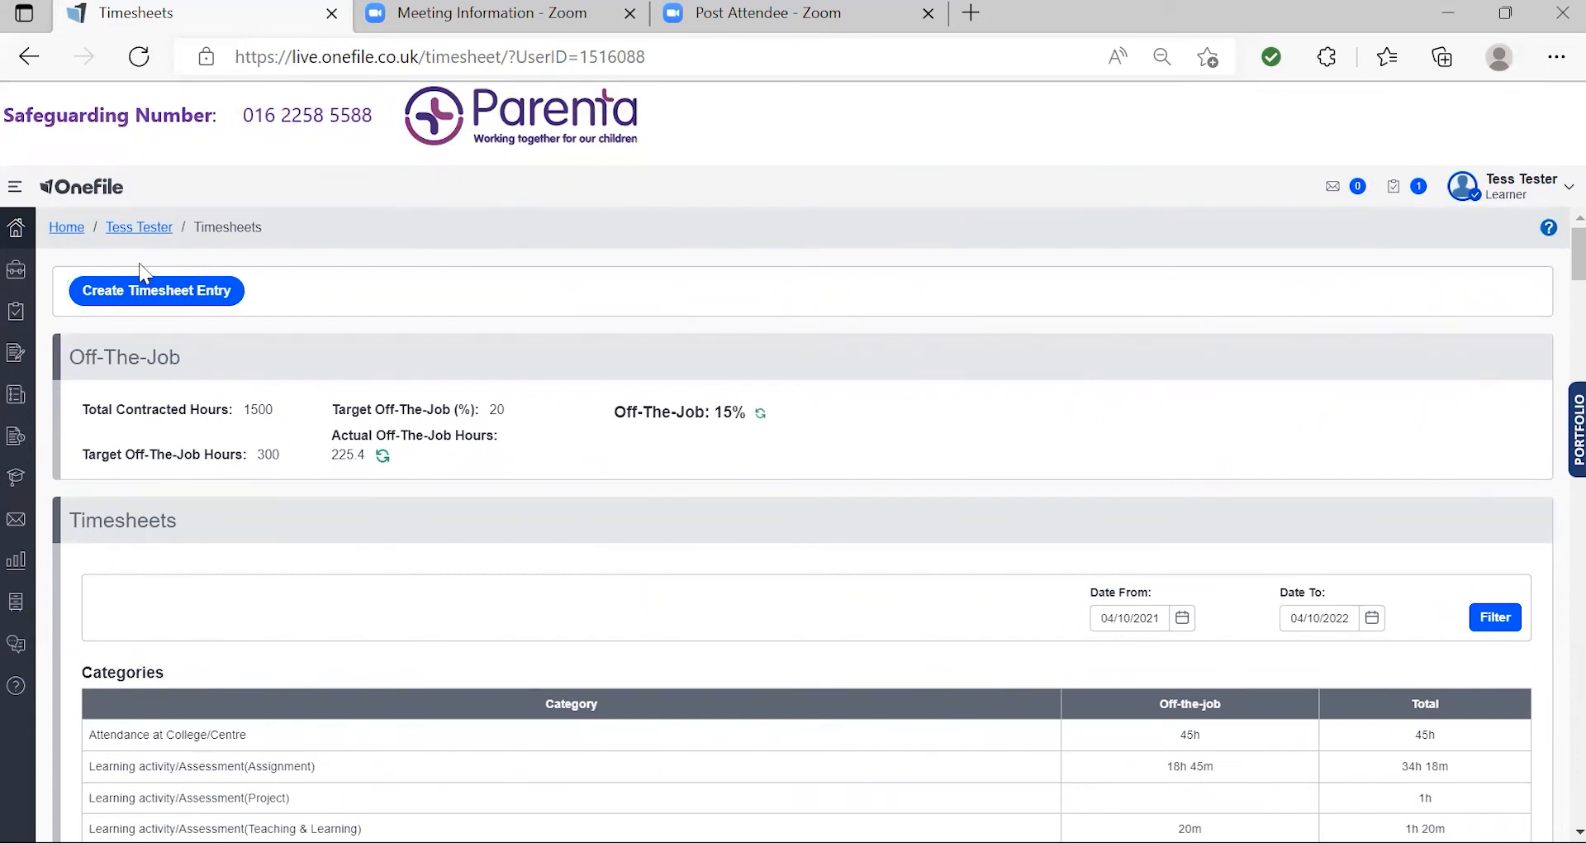
# Open the portfolio and look through the Unit Summaries of the diploma, Functional Skills and End Point Assessment learning aims.
pyautogui.click(58, 284)
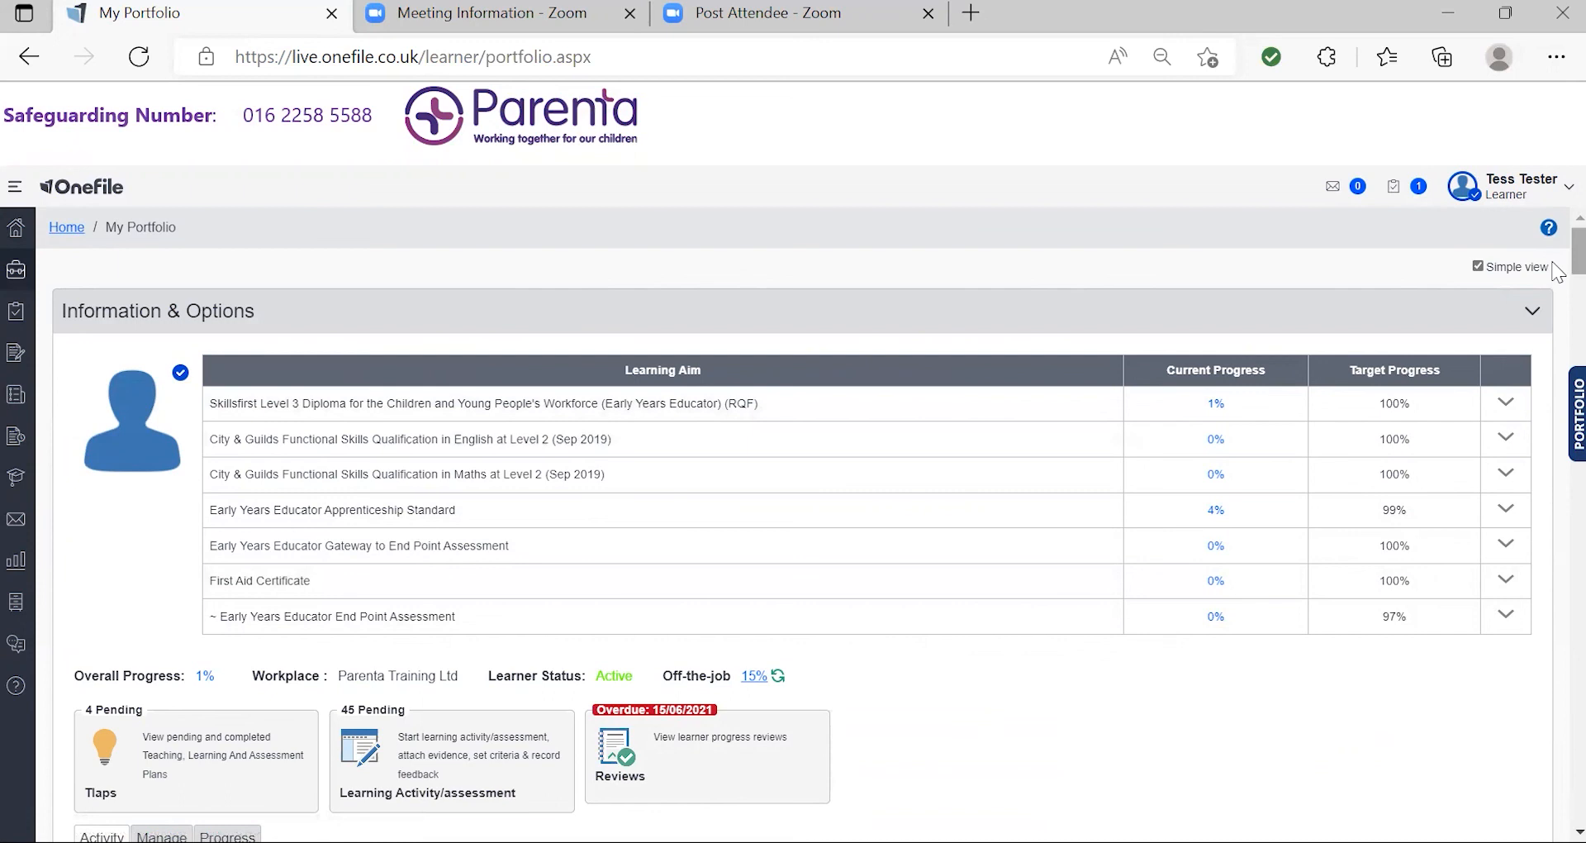
pyautogui.scroll(-10, 1558, 276)
pyautogui.moveTo(1554, 276); pyautogui.dragTo(1558, 473)
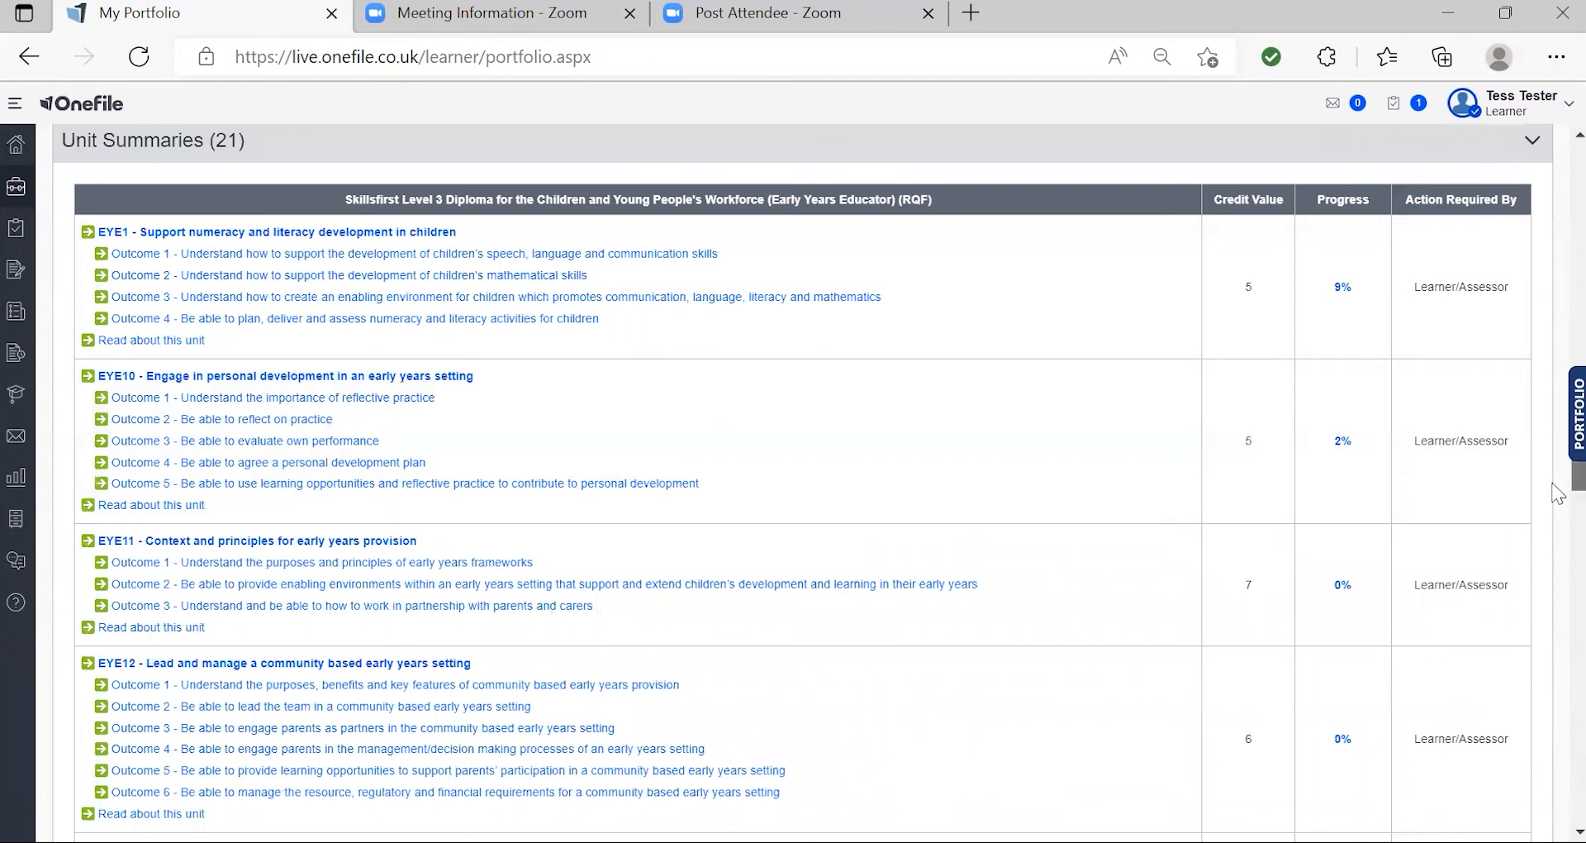
pyautogui.scroll(-1, 1559, 493)
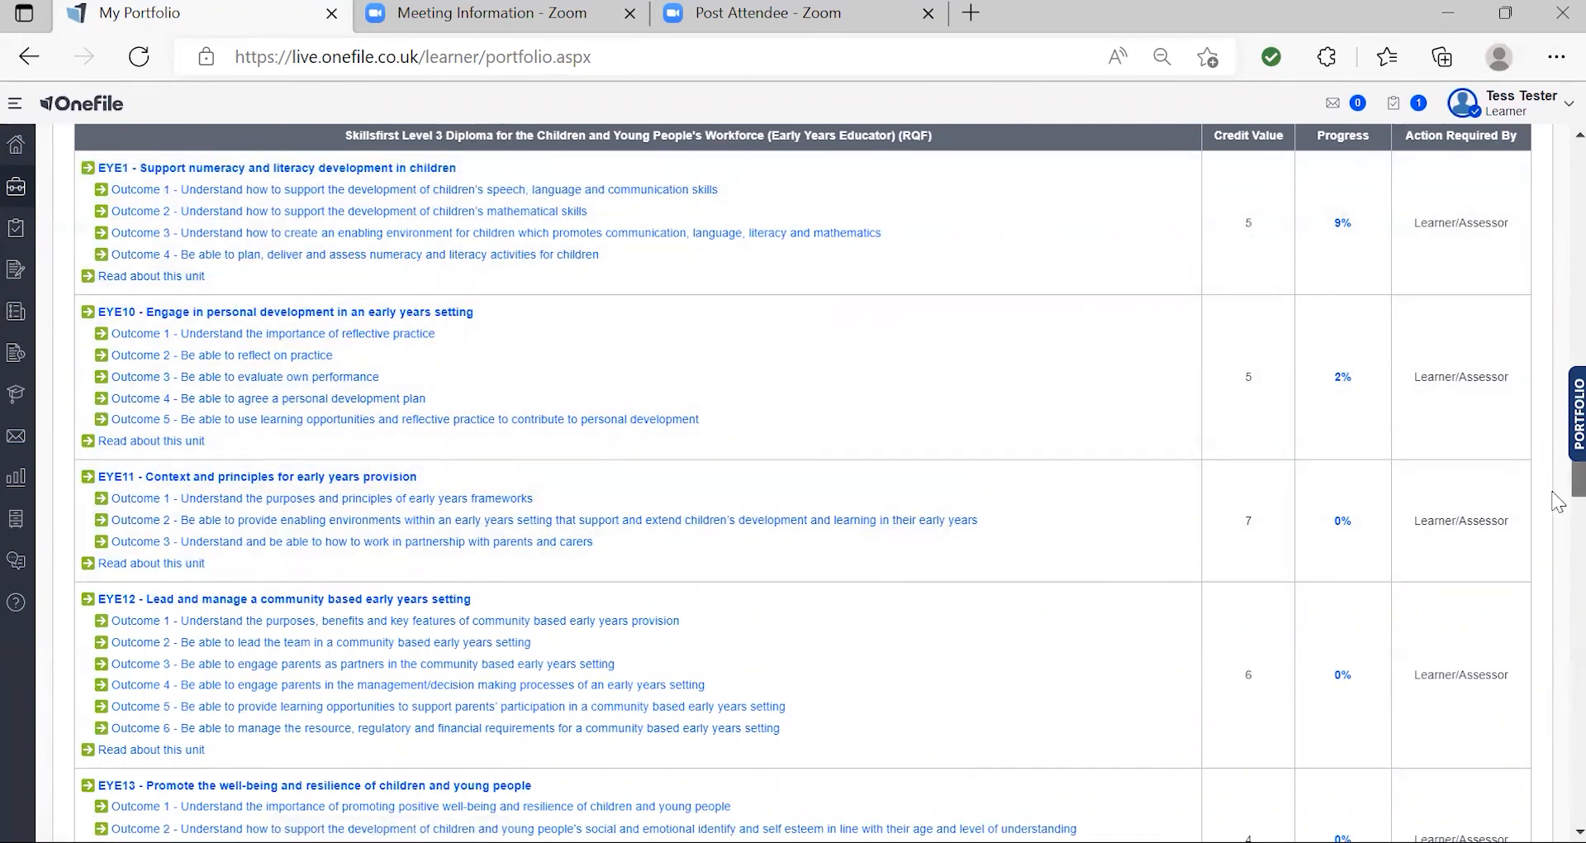
pyautogui.scroll(-10, 1558, 501)
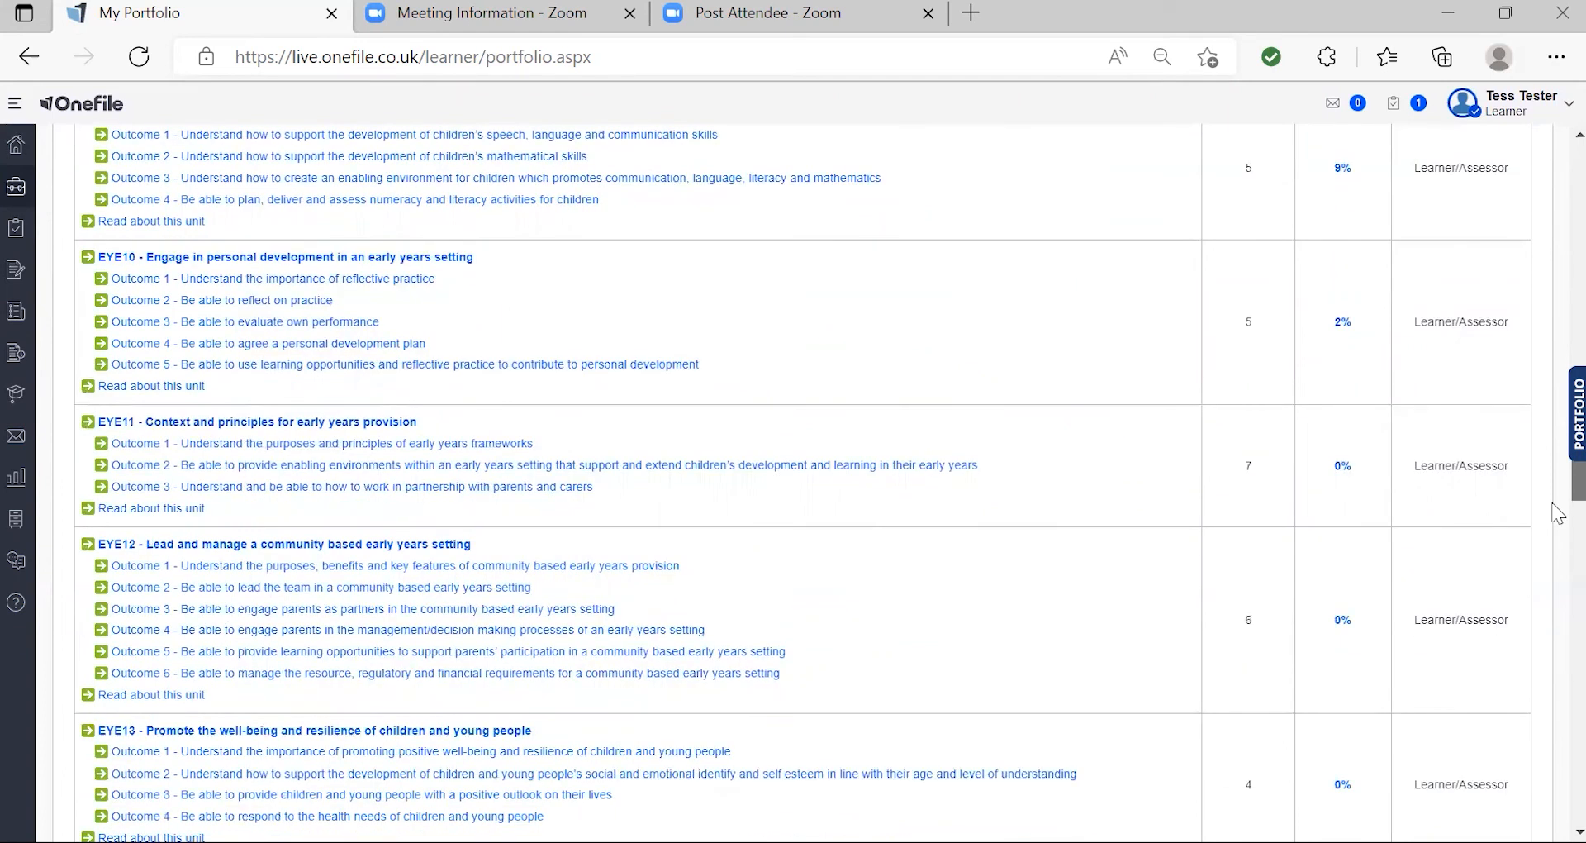
pyautogui.scroll(-10, 1558, 637)
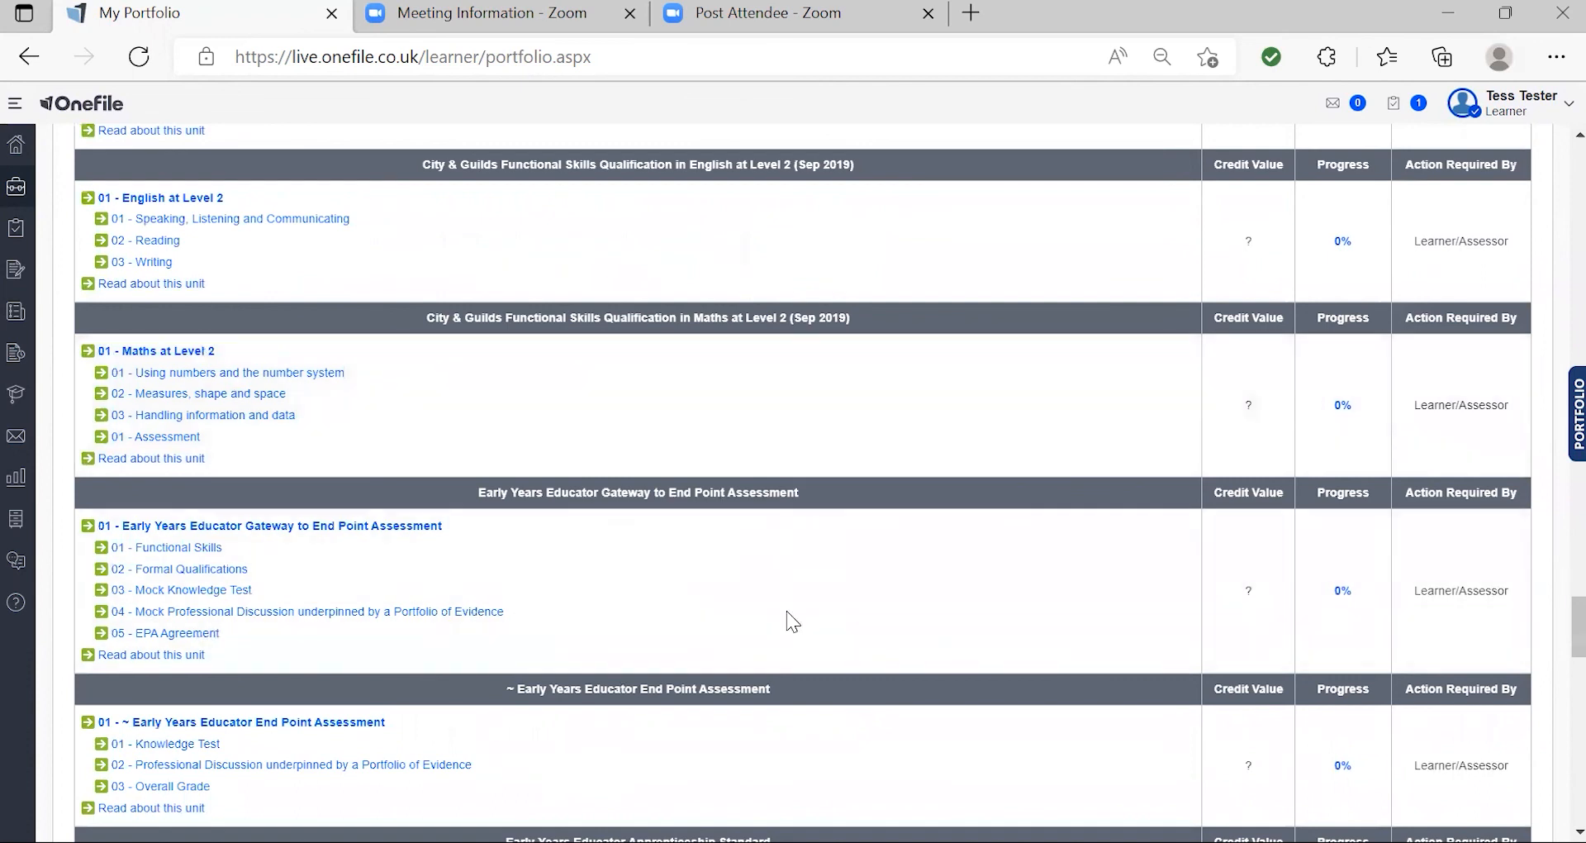
# Open Outcome 4 of unit EYE1 from the Unit Summaries, examine its criteria and progress, and return to the portfolio.
pyautogui.moveTo(1557, 629); pyautogui.dragTo(1557, 453)
pyautogui.scroll(3, 1557, 451)
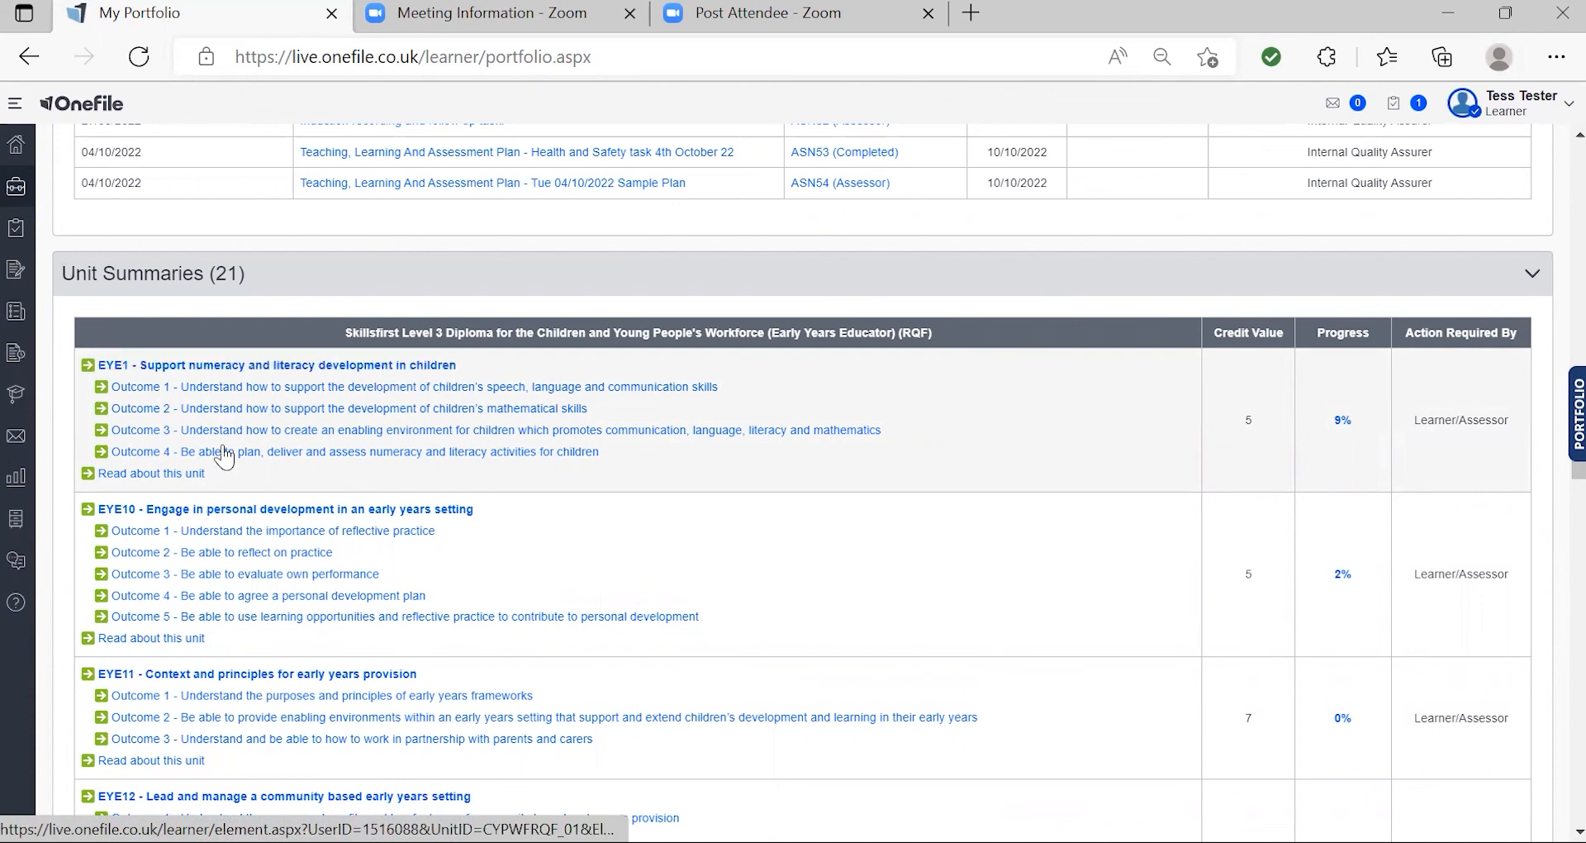
pyautogui.click(223, 453)
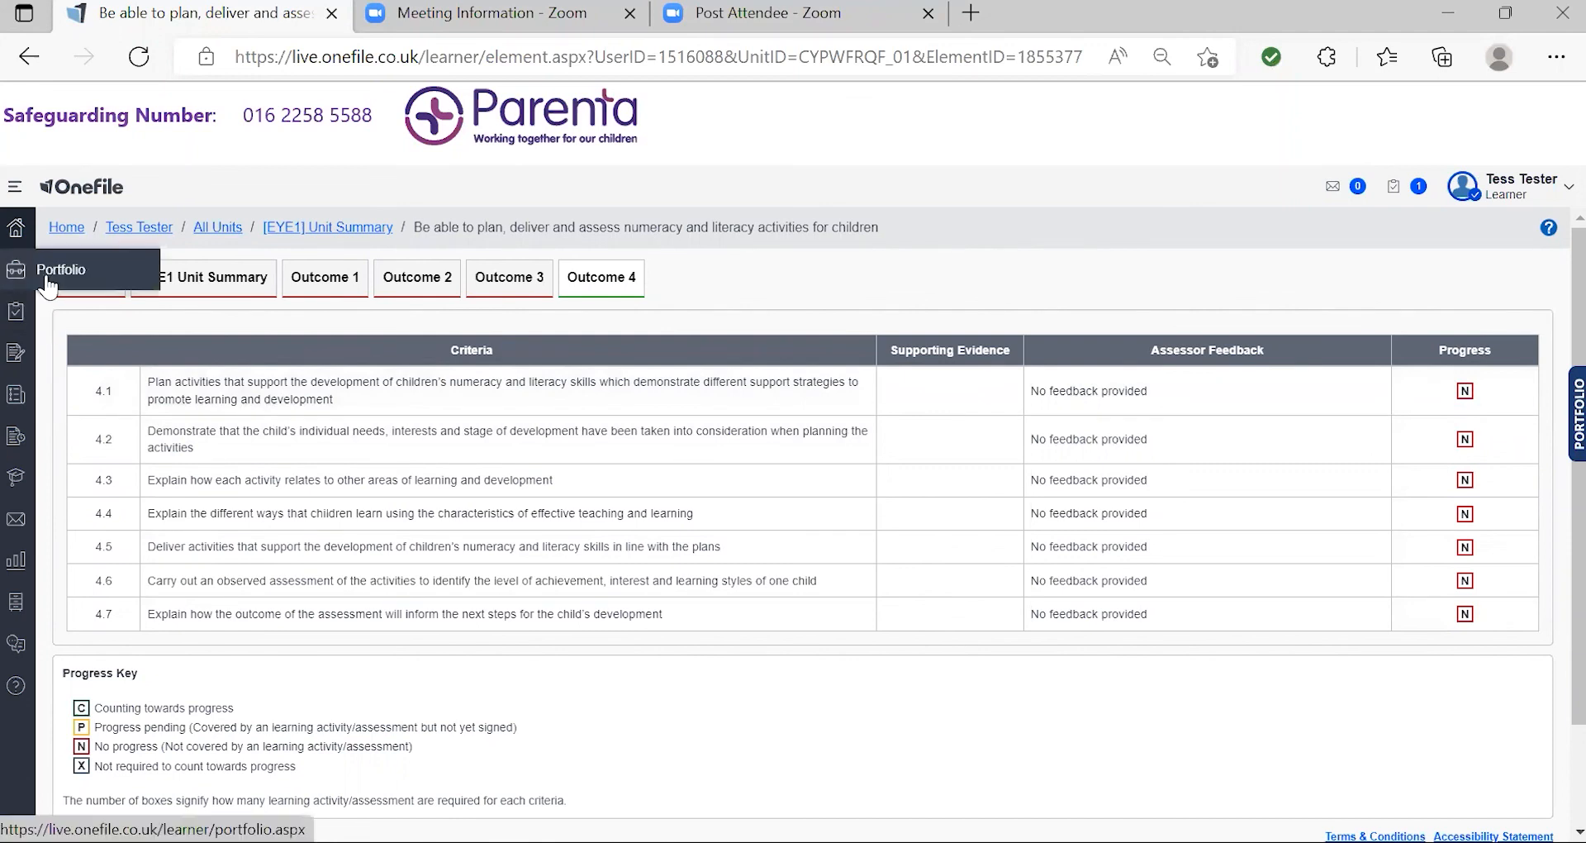
pyautogui.click(53, 282)
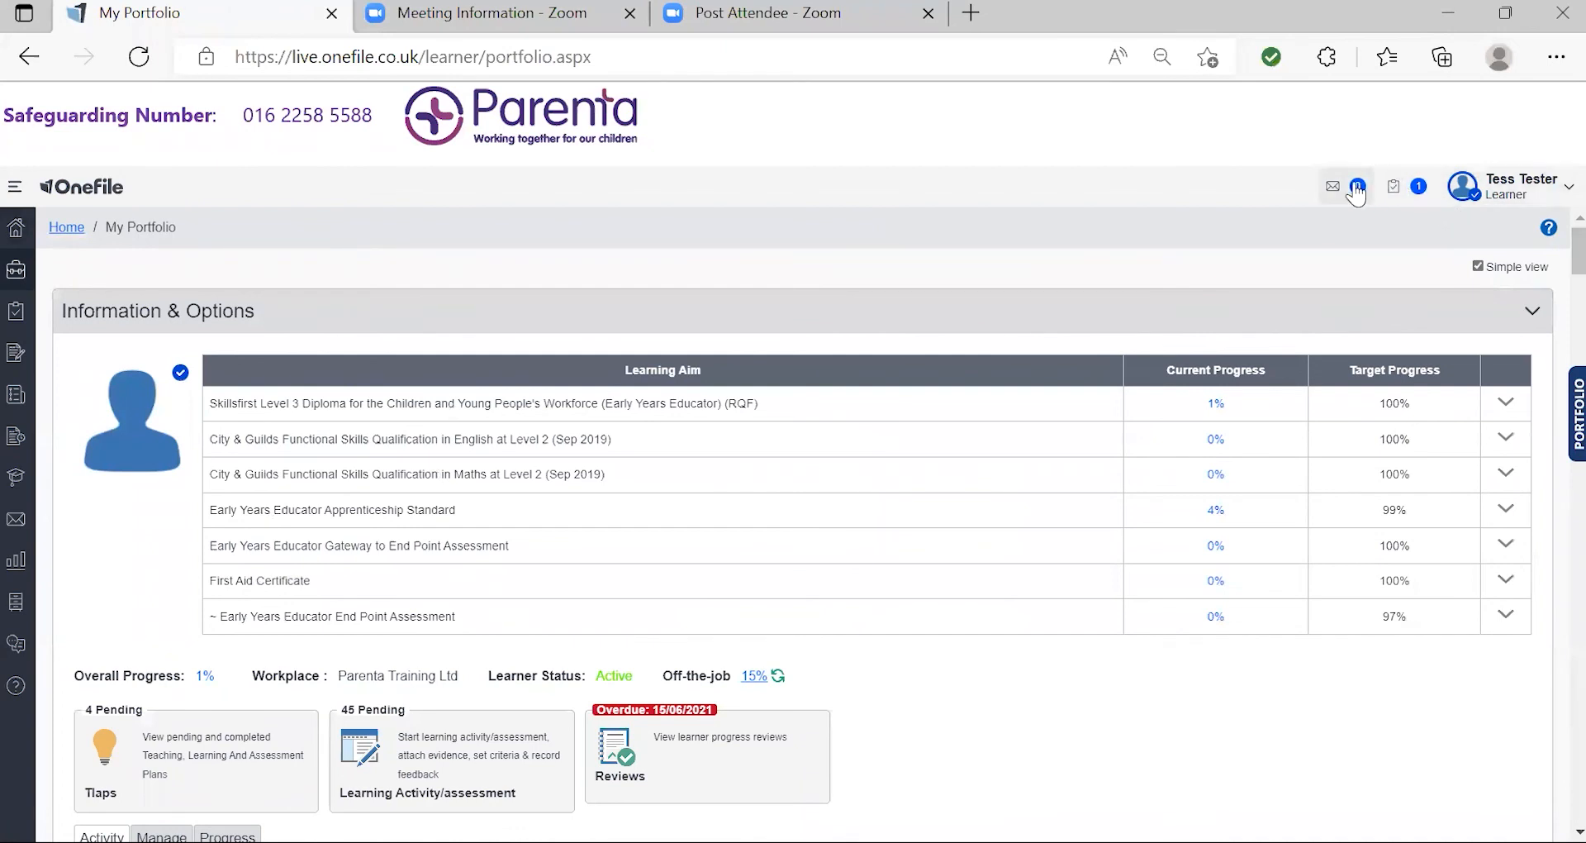
# Start a new message and examine its recipient, subject, message text and attachment options.
pyautogui.click(1339, 197)
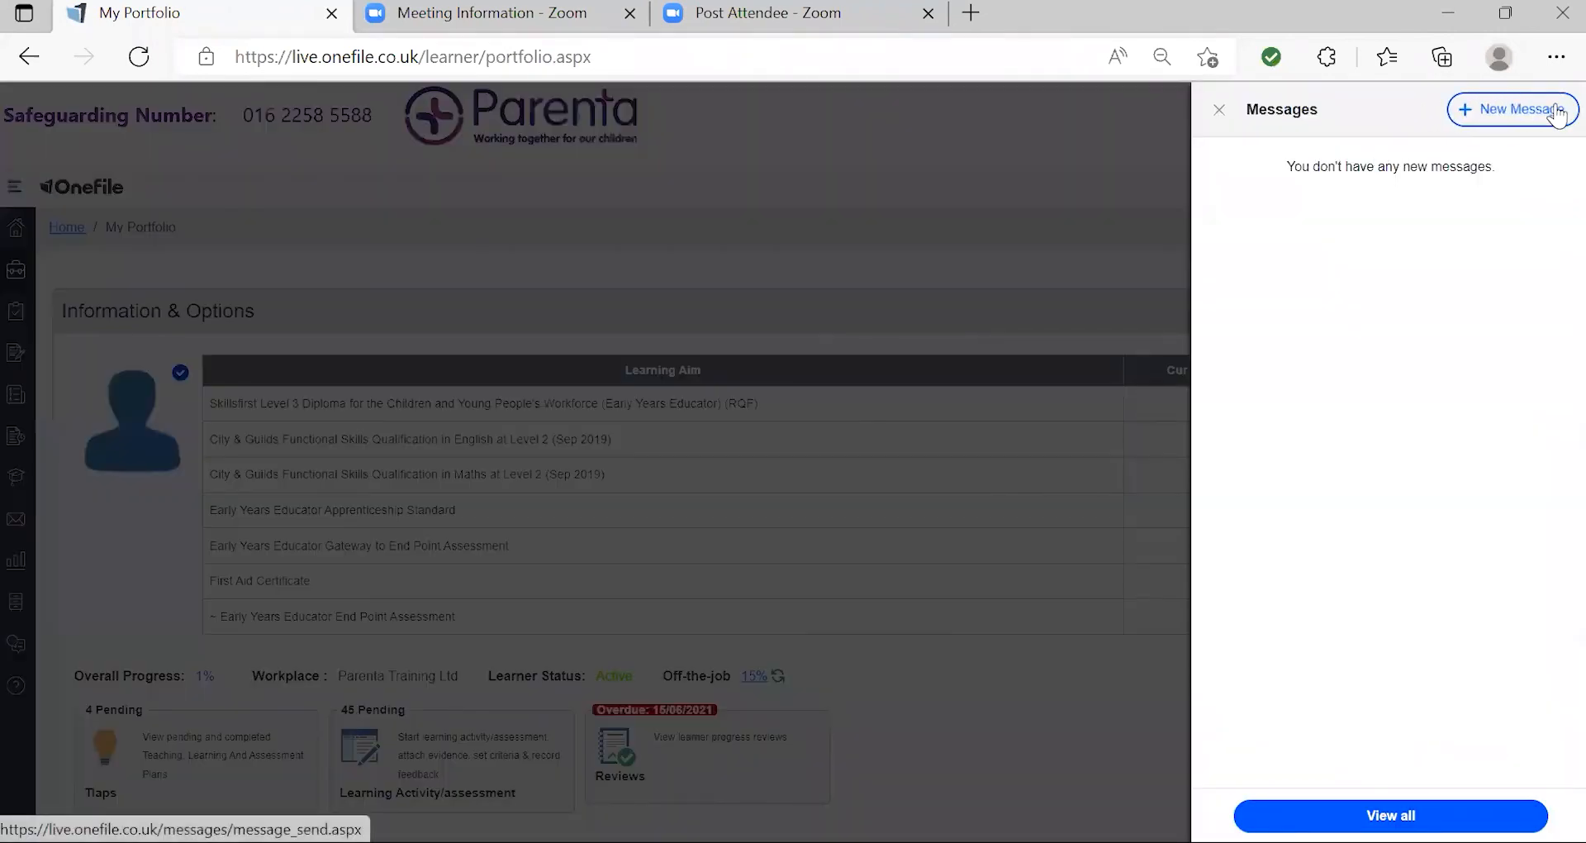
pyautogui.click(1552, 108)
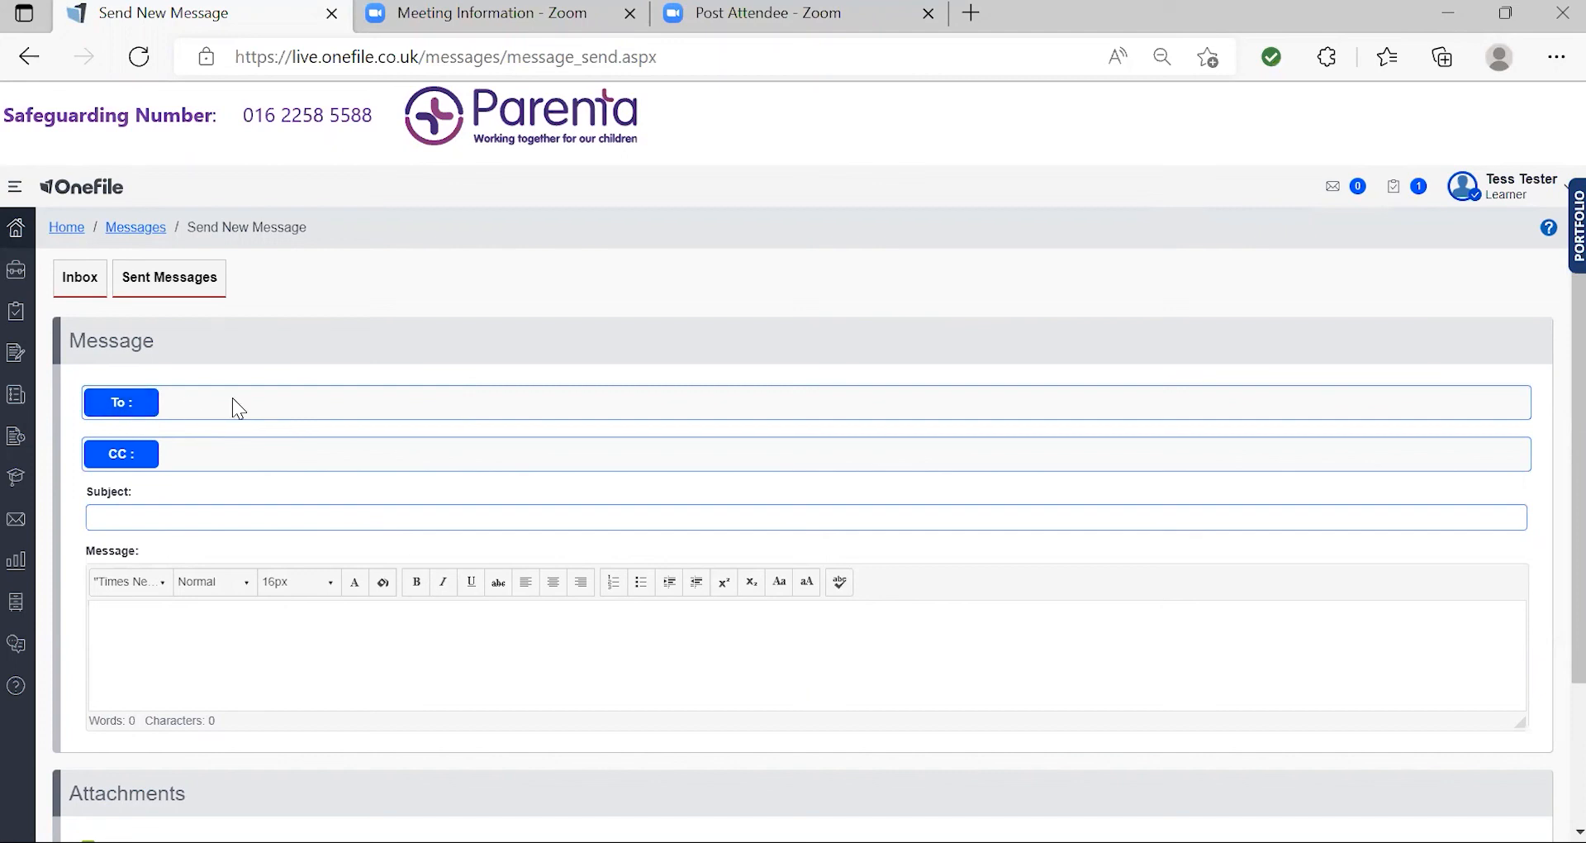
pyautogui.click(189, 622)
pyautogui.scroll(-3, 1557, 593)
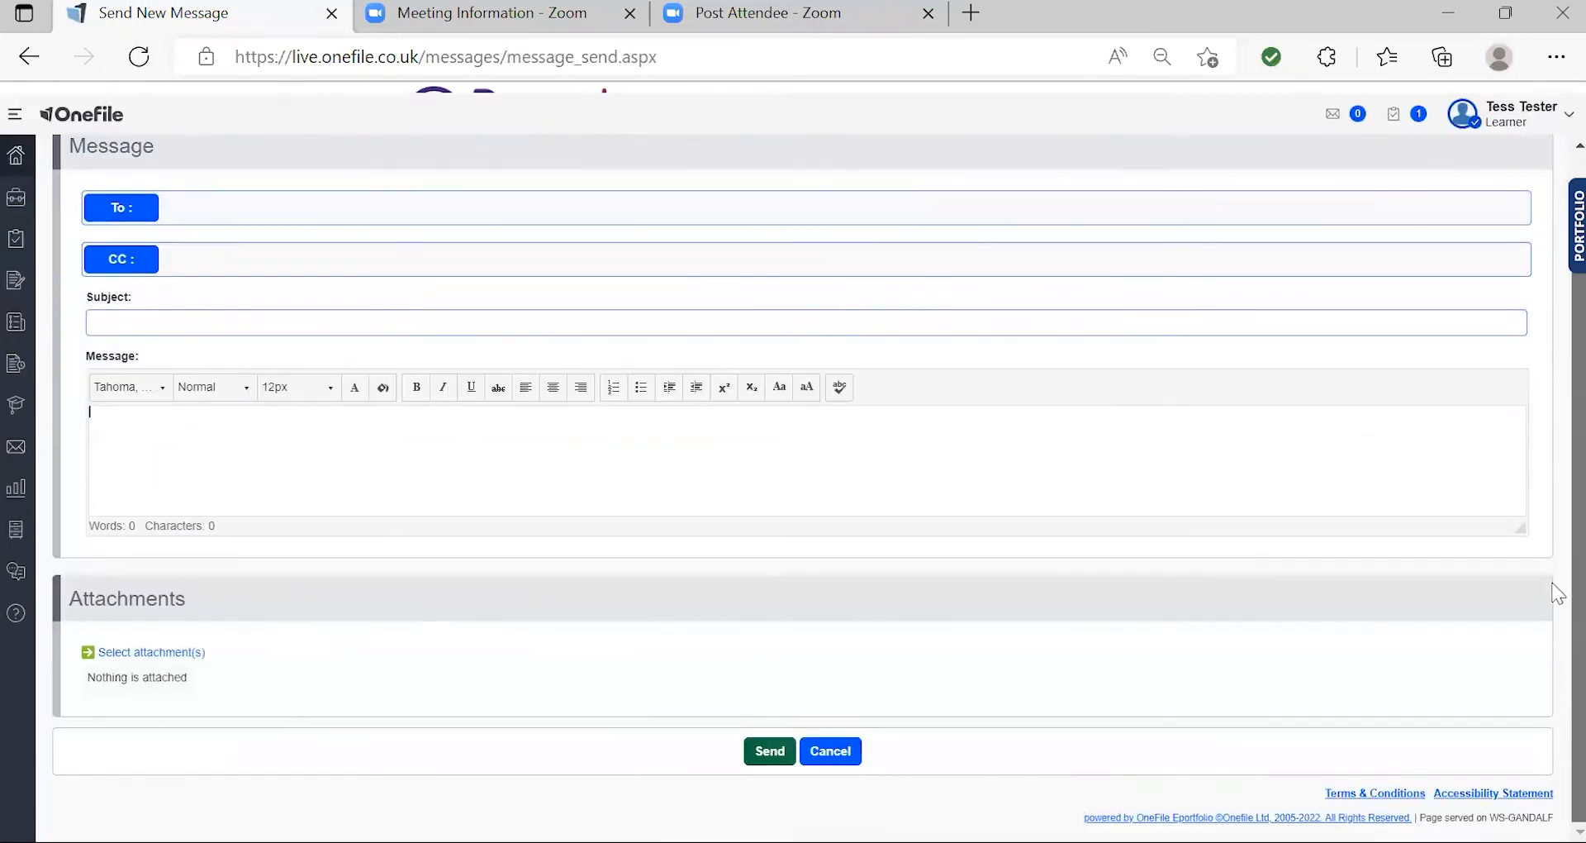
pyautogui.click(147, 653)
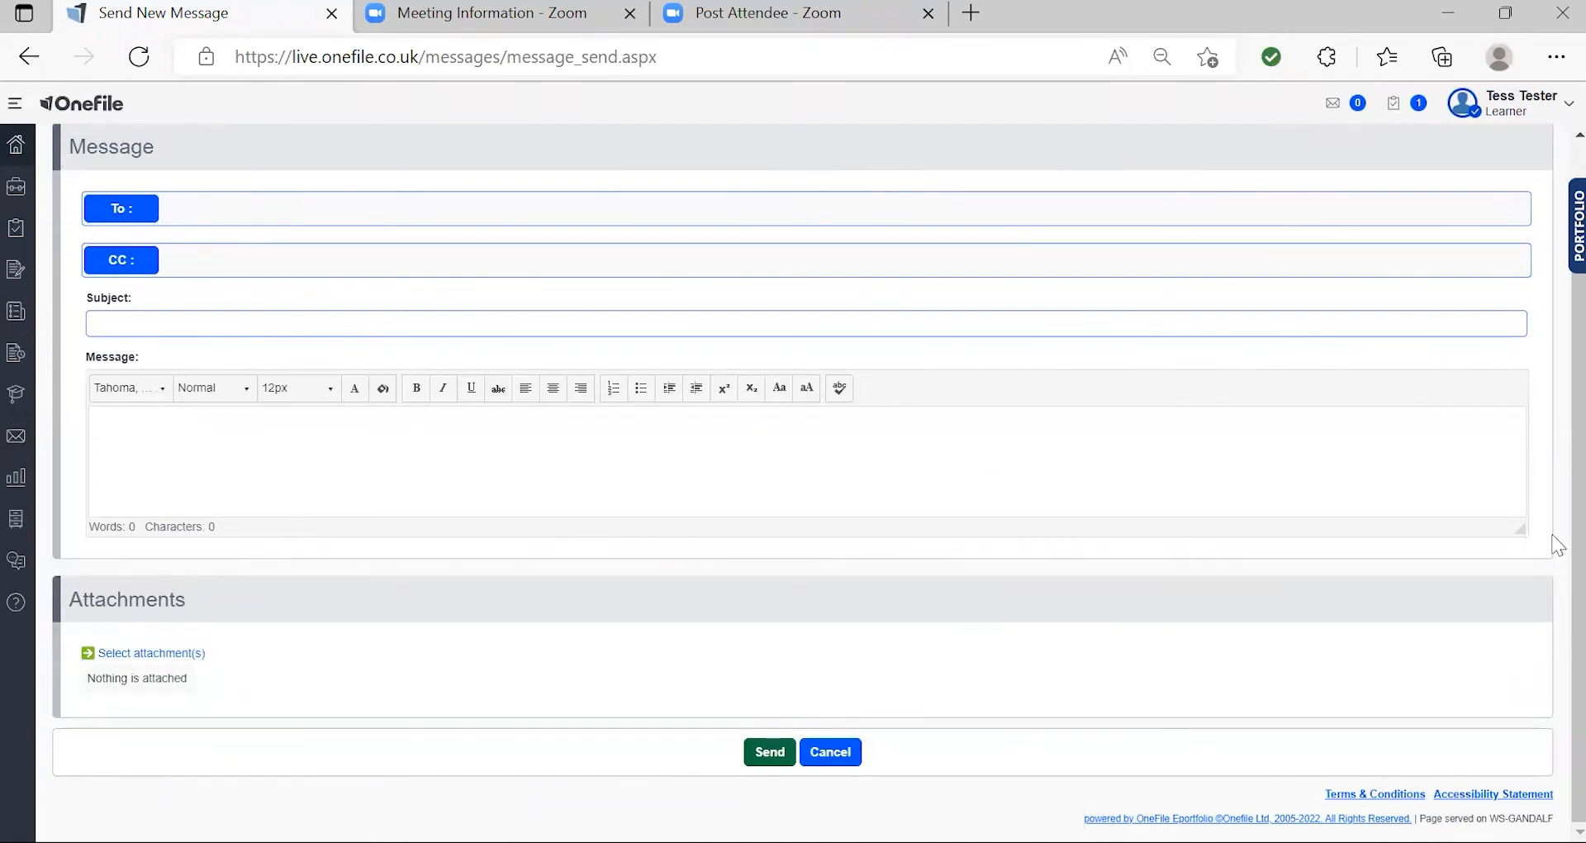
pyautogui.scroll(3, 1557, 585)
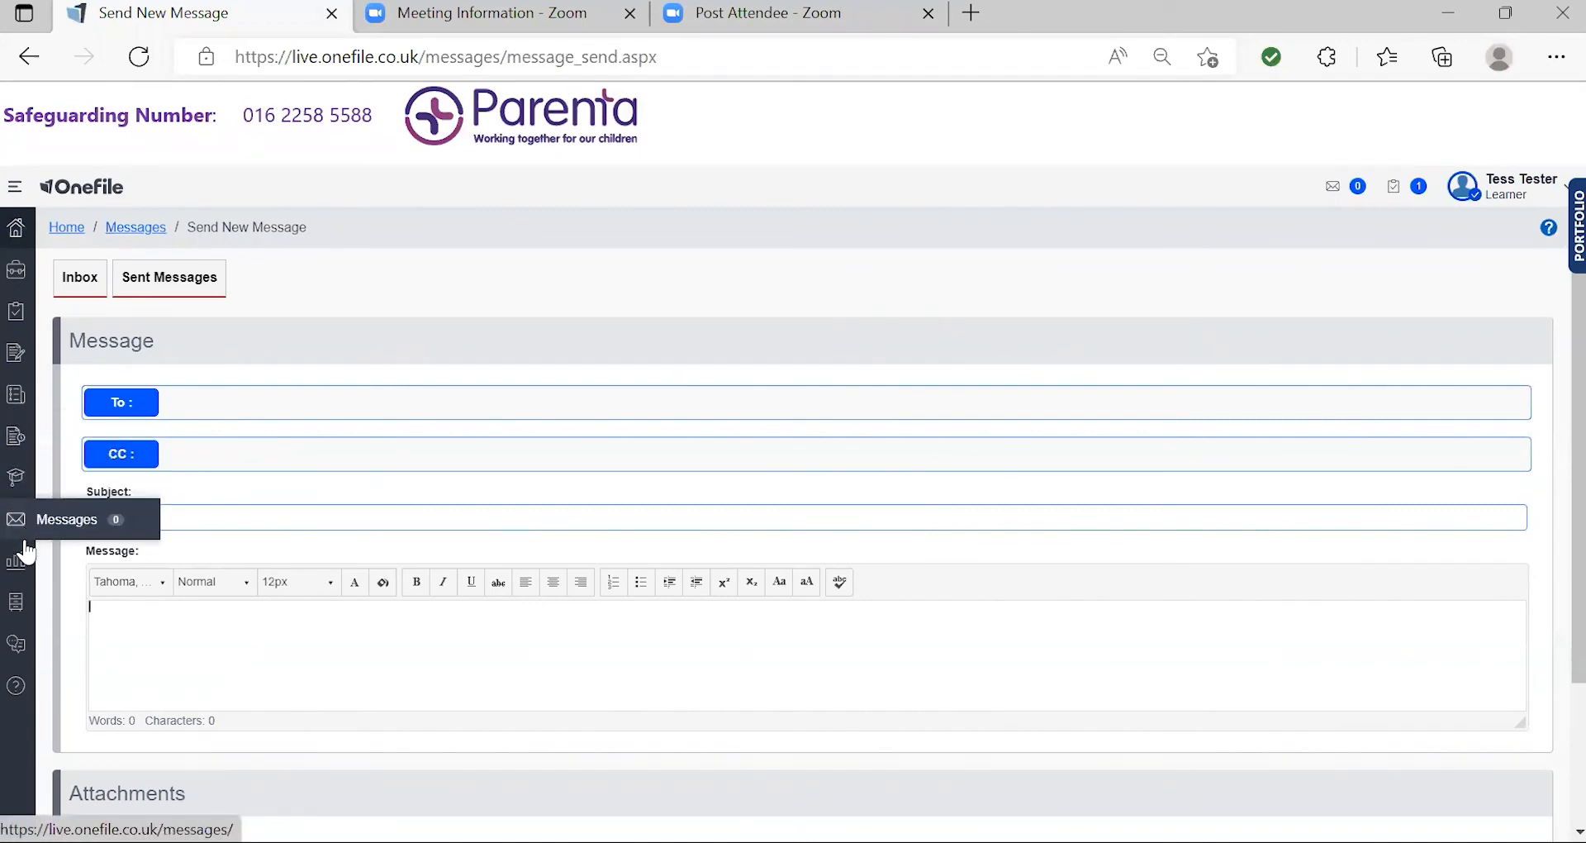
# View the Centre Resources library, and return to the portfolio to look over its profile, plans and learning aims.
pyautogui.click(52, 617)
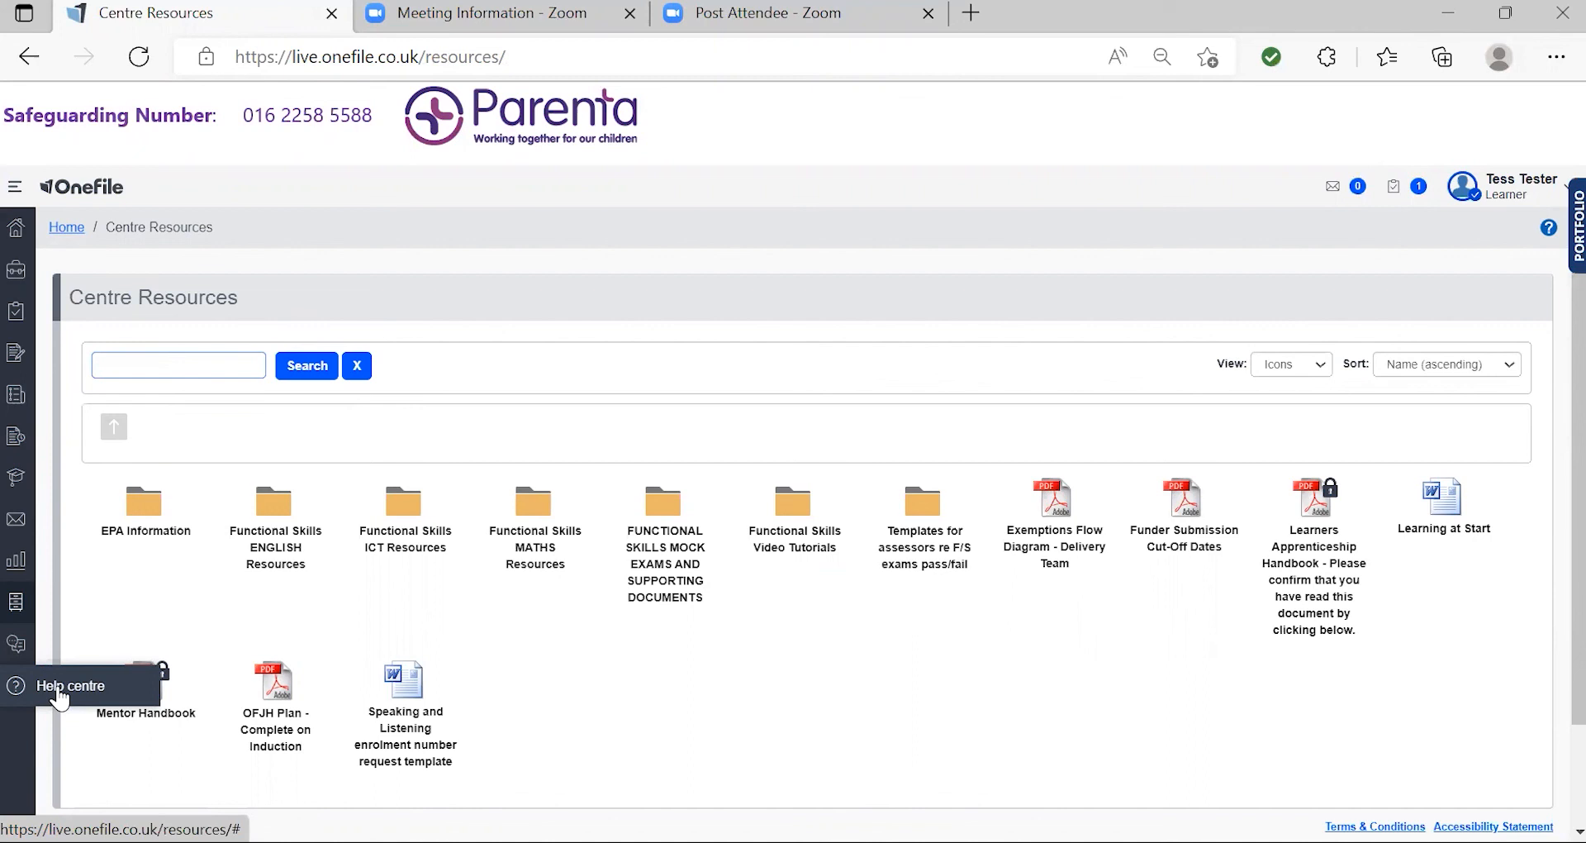
pyautogui.click(36, 273)
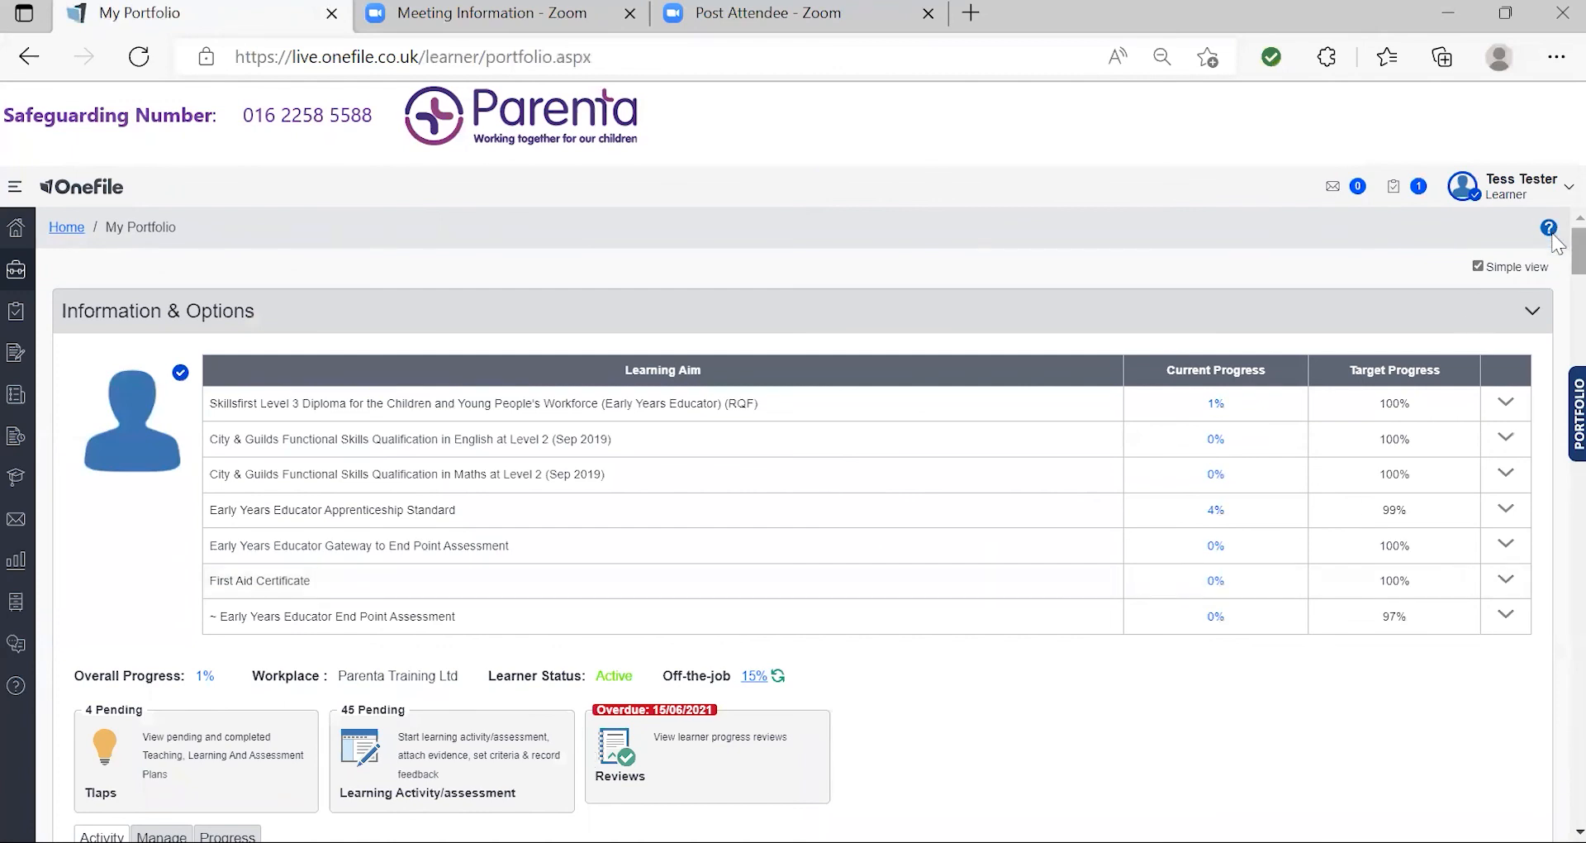
pyautogui.scroll(-1, 1557, 248)
pyautogui.scroll(-10, 1557, 247)
pyautogui.scroll(5, 1557, 223)
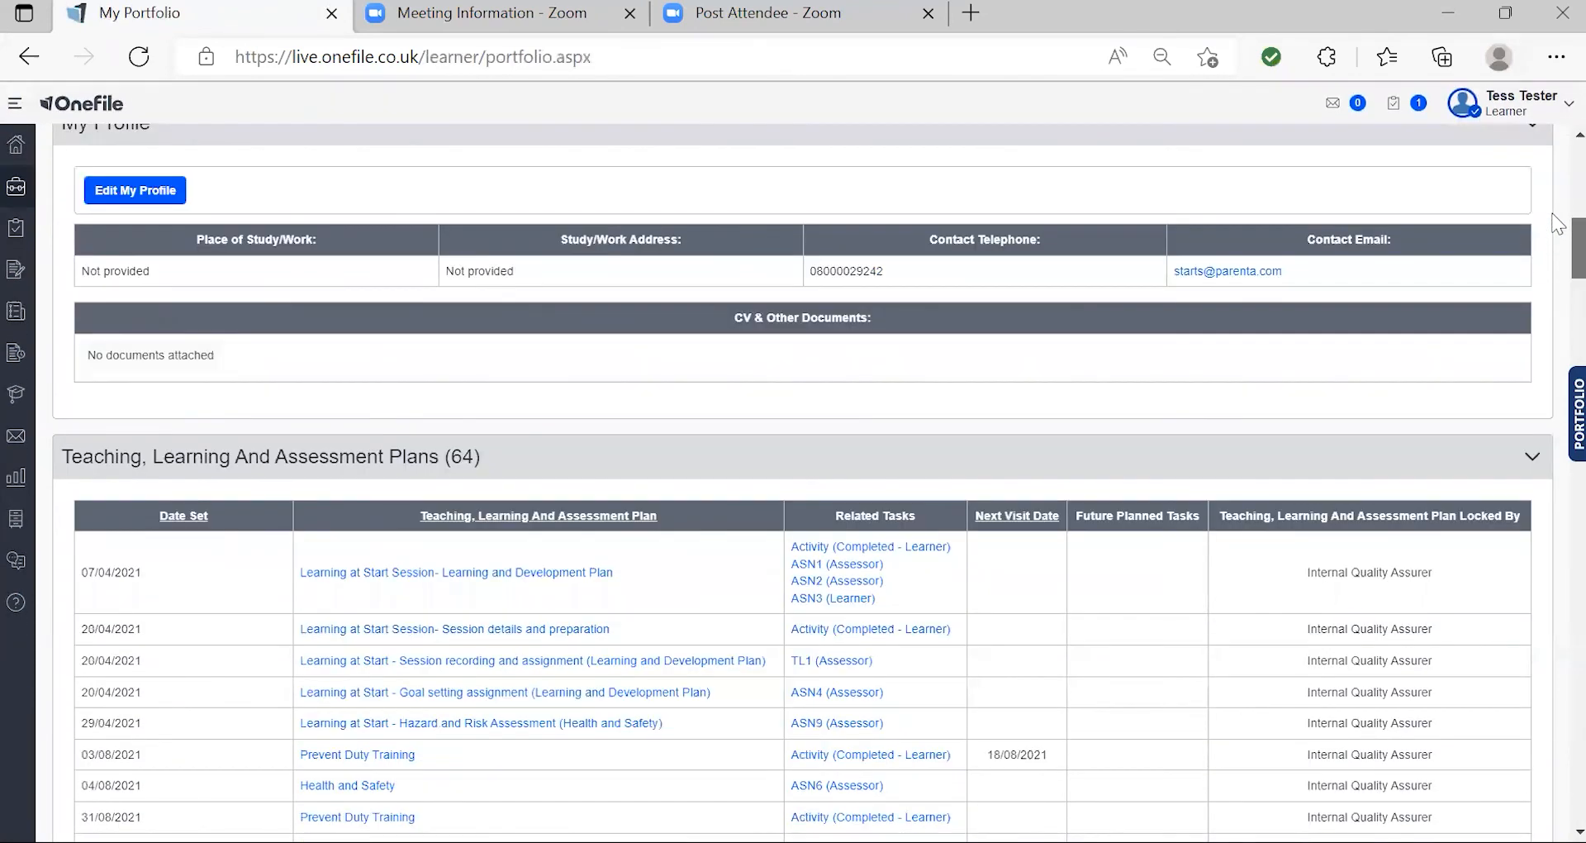
pyautogui.scroll(7, 1559, 213)
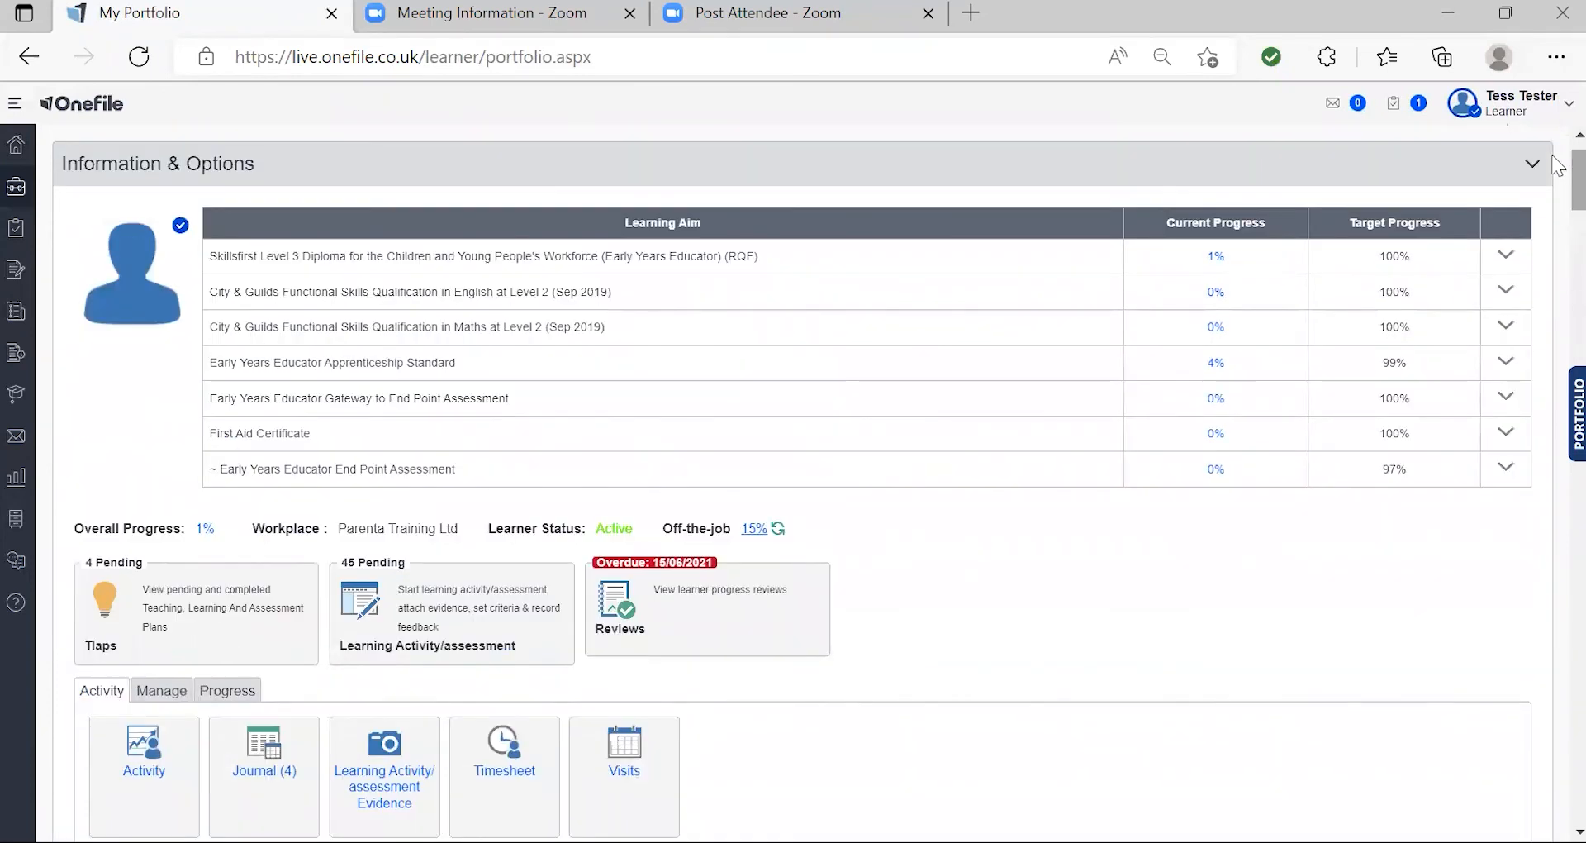
pyautogui.scroll(2, 1556, 165)
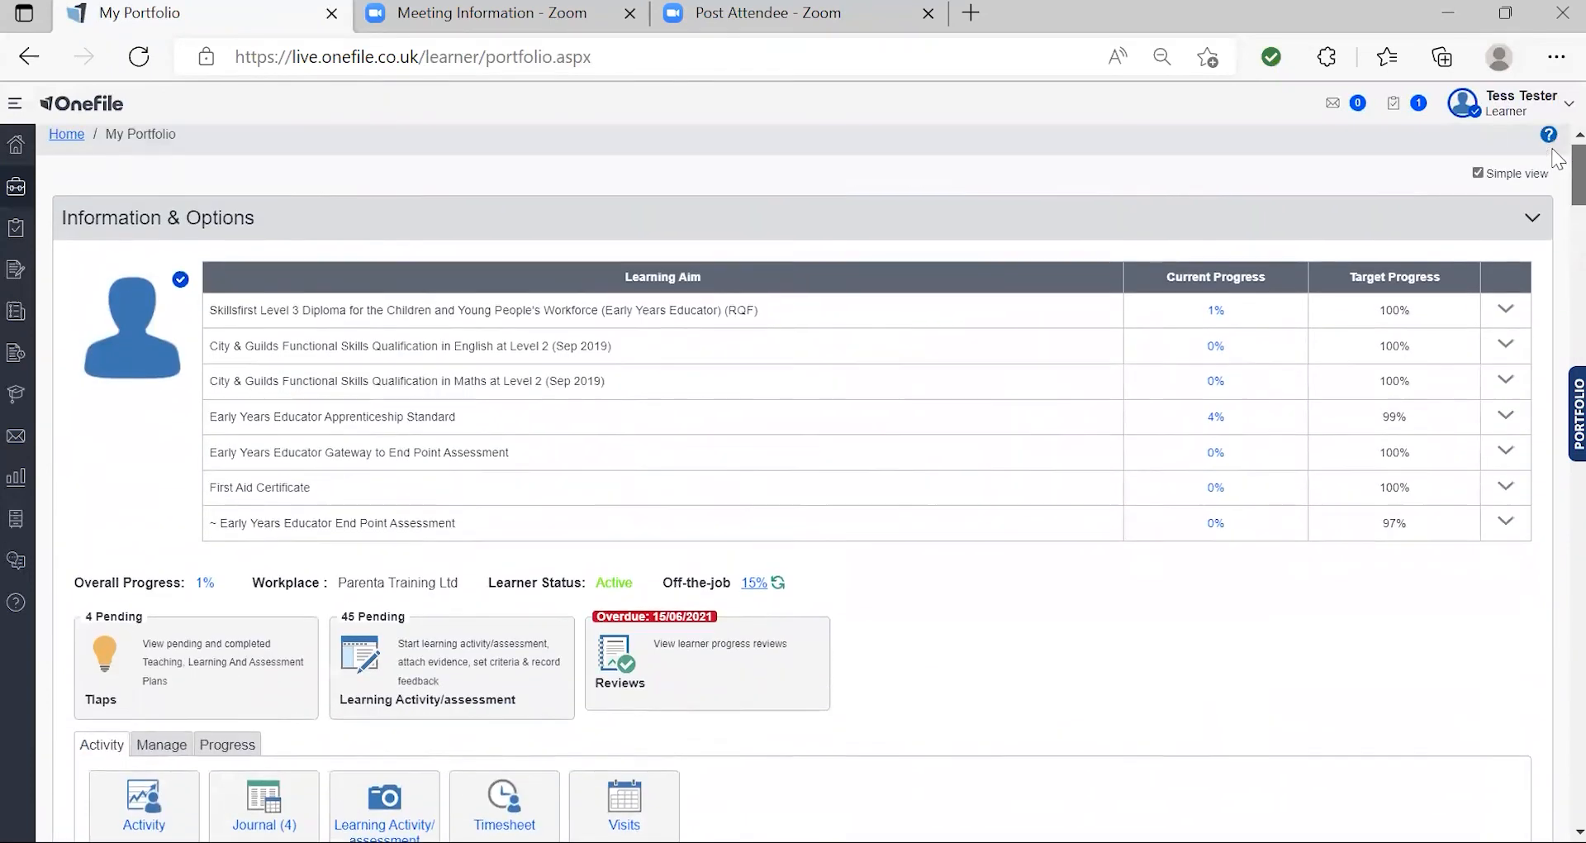